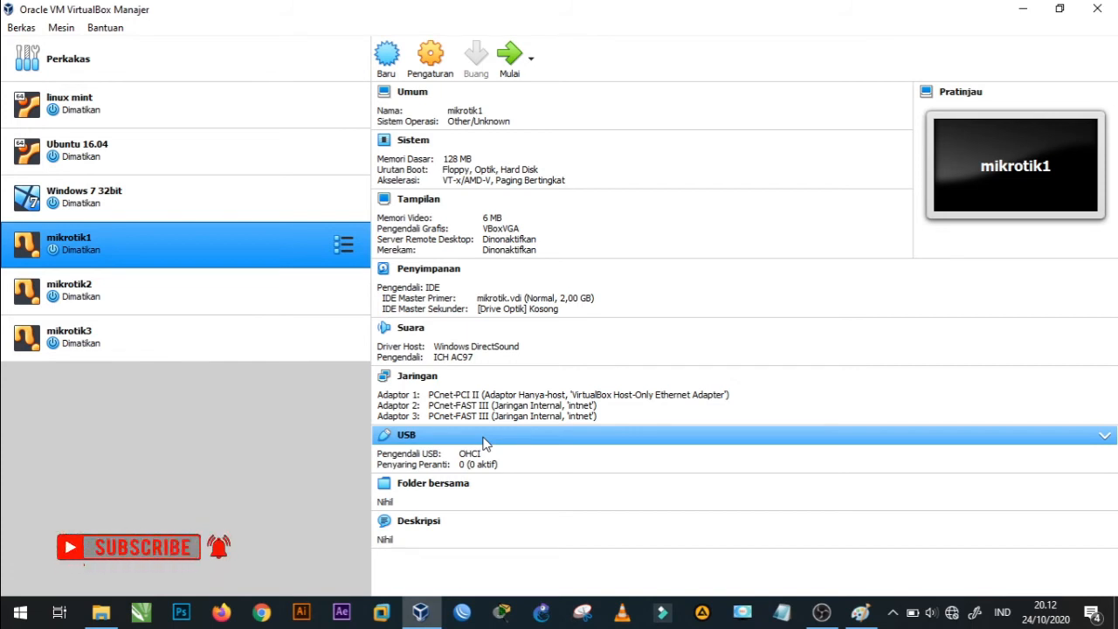
# Review the three-router topology diagram in Paint and return to the virtual machine list in VirtualBox.
pyautogui.hotkey('alt', 'Tab')
pyautogui.hotkey('alt', 'Tab')
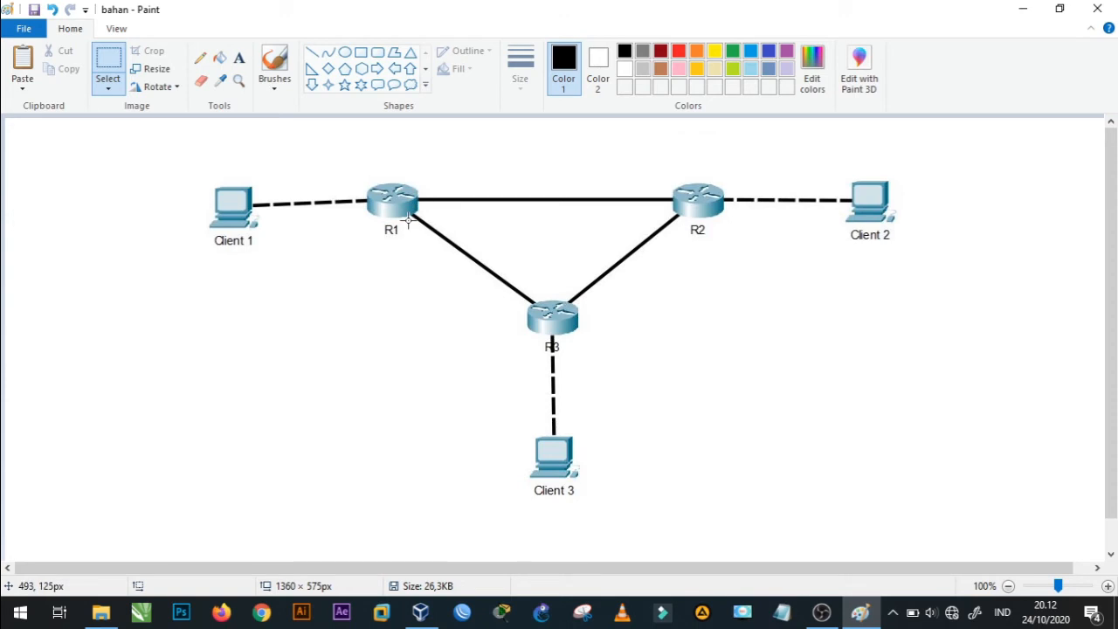
pyautogui.click(423, 614)
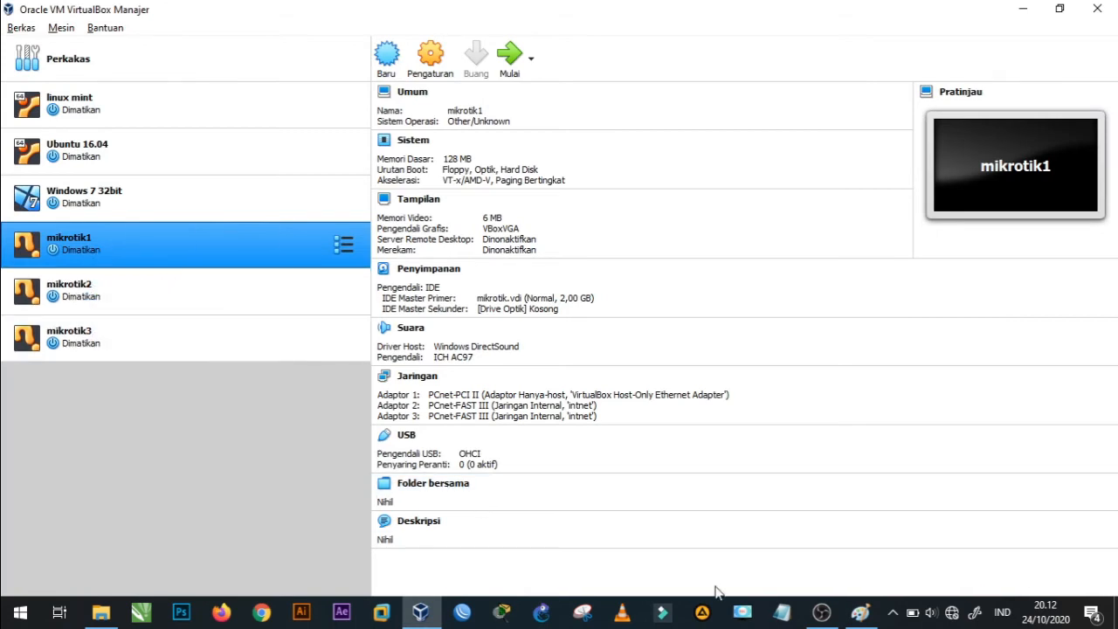
pyautogui.click(860, 612)
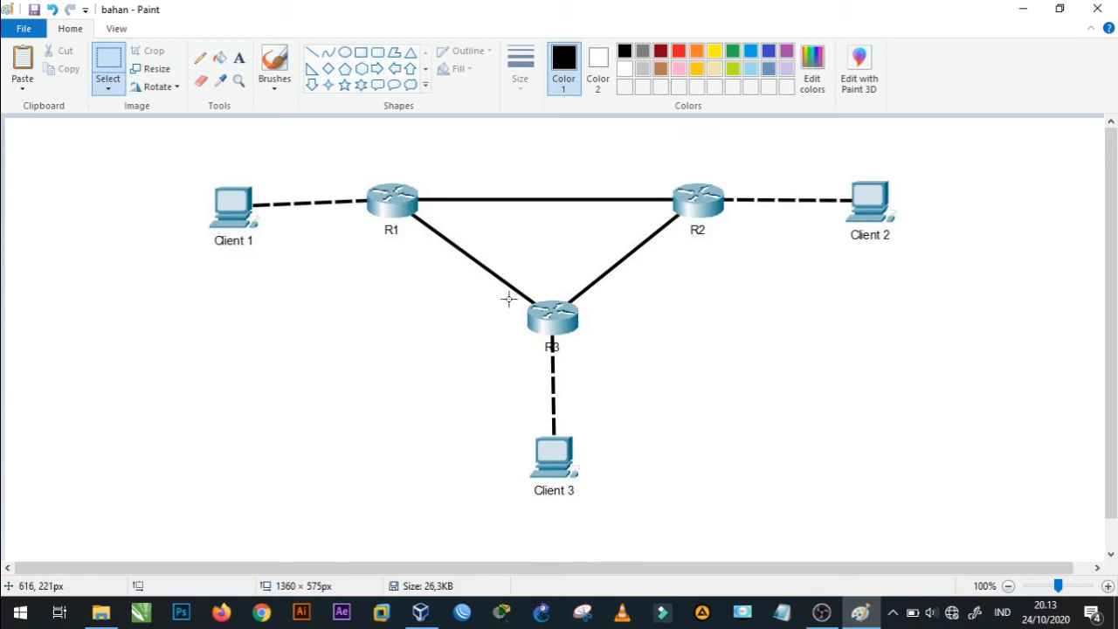
pyautogui.click(421, 612)
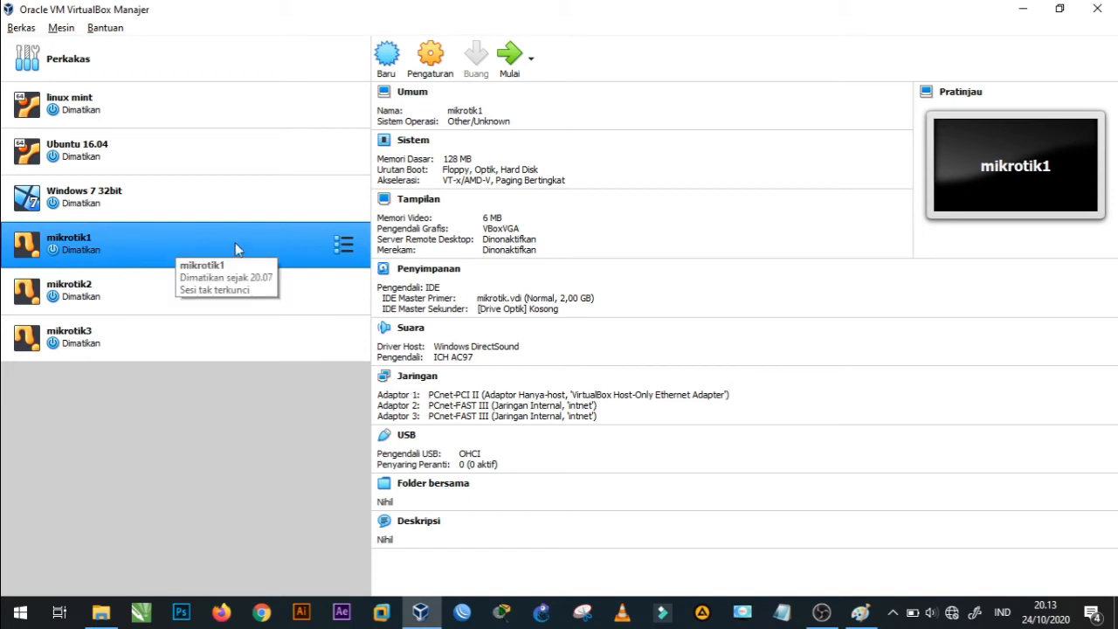
# Open the network settings of mikrotik1 and check Adaptor 1's attachment type against the topology diagram.
pyautogui.click(430, 60)
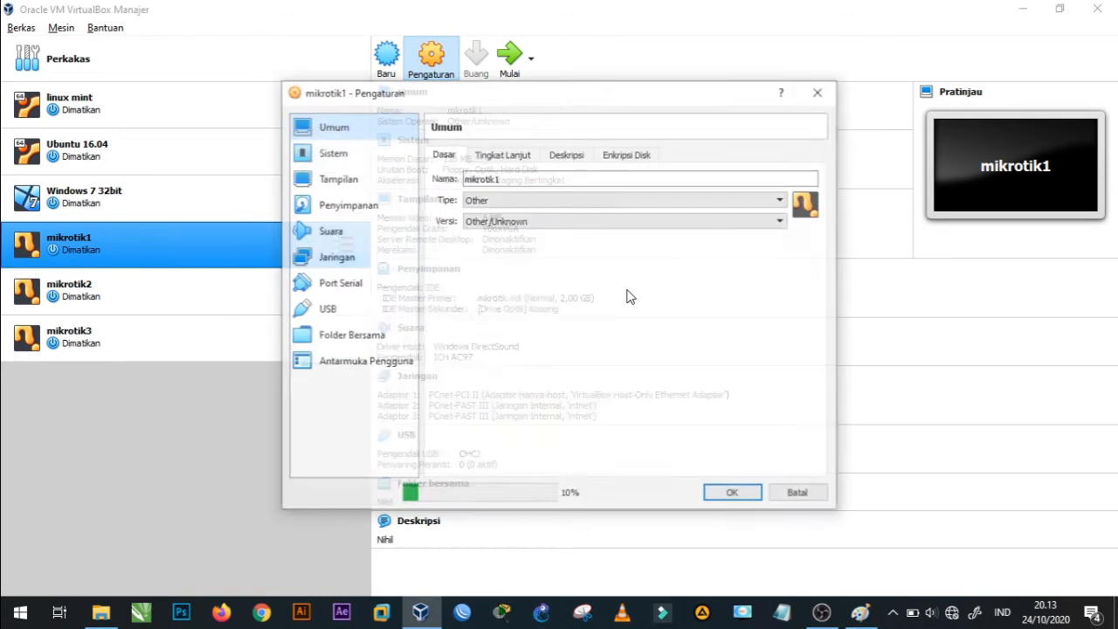
pyautogui.click(350, 259)
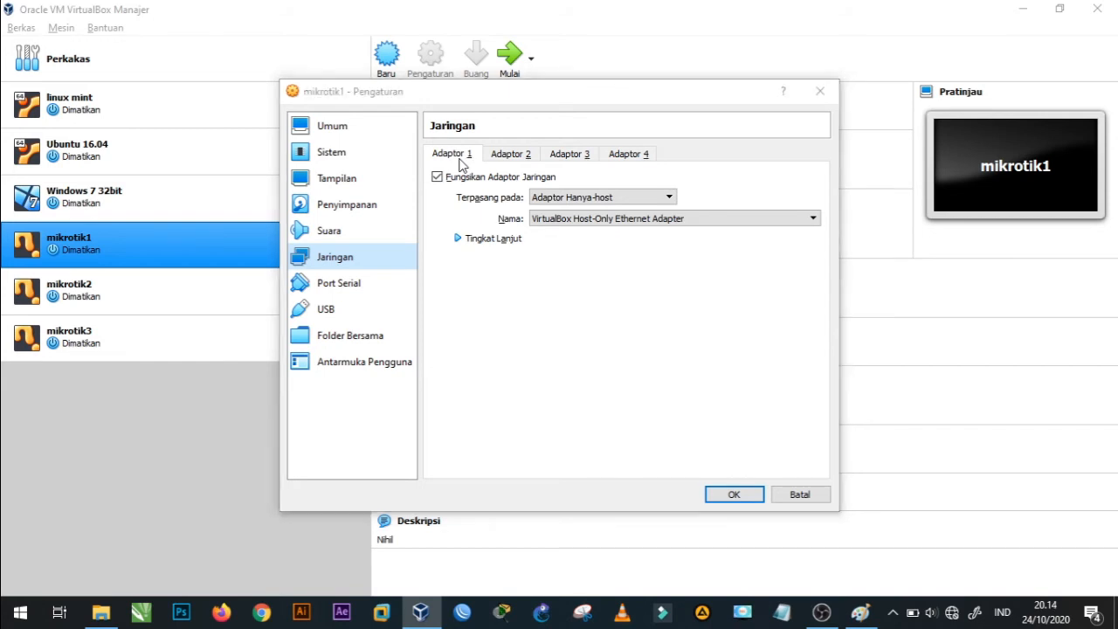
pyautogui.hotkey('alt', 'Tab')
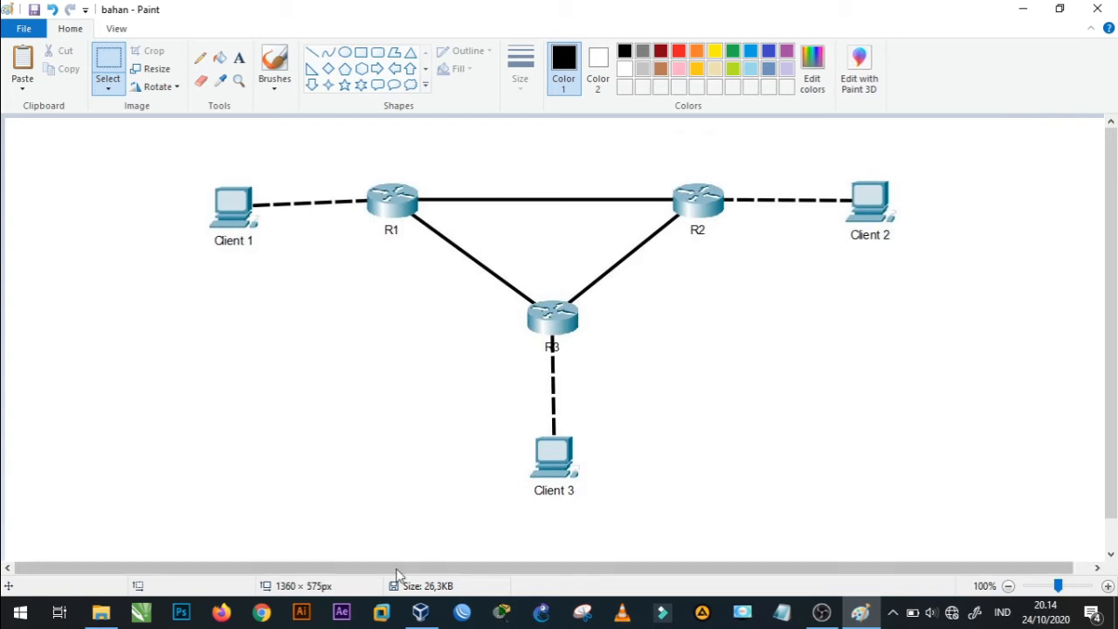
pyautogui.click(421, 612)
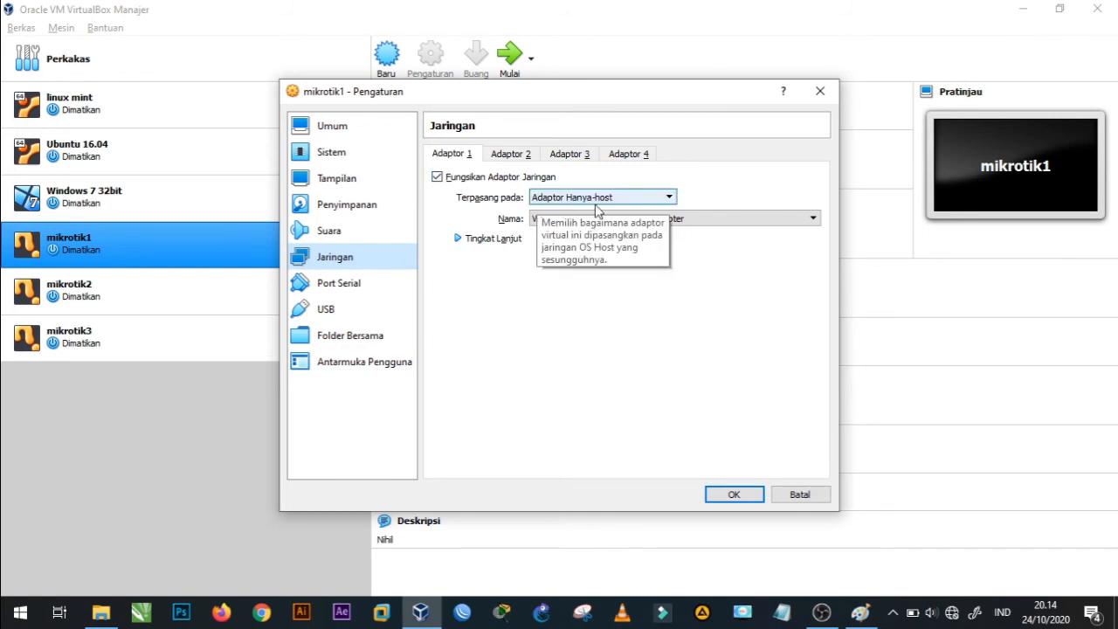
pyautogui.click(651, 199)
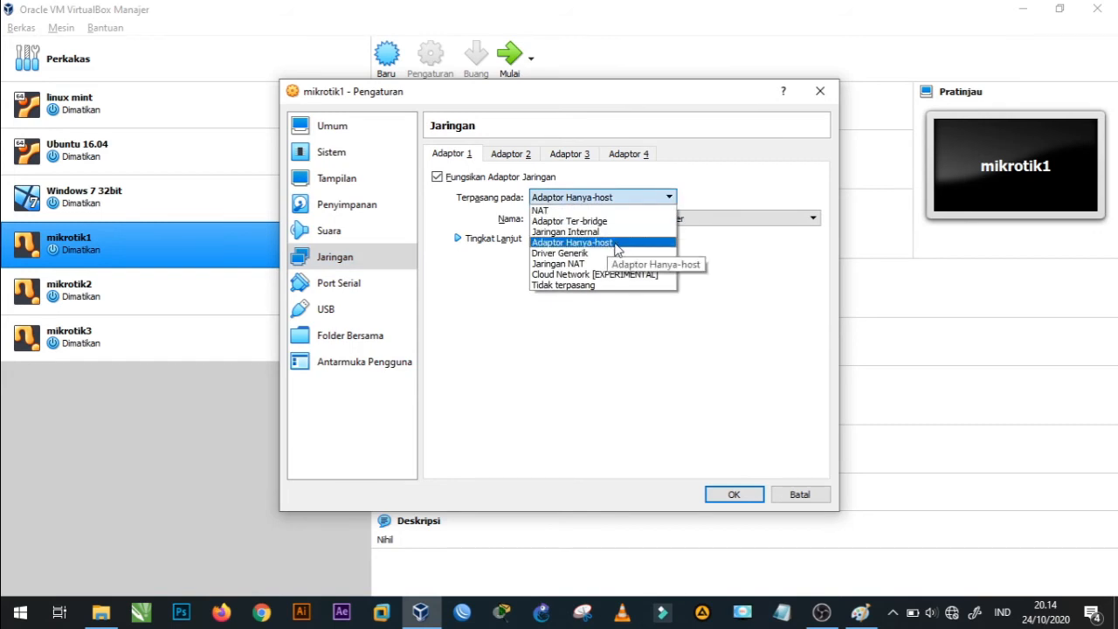
pyautogui.click(718, 189)
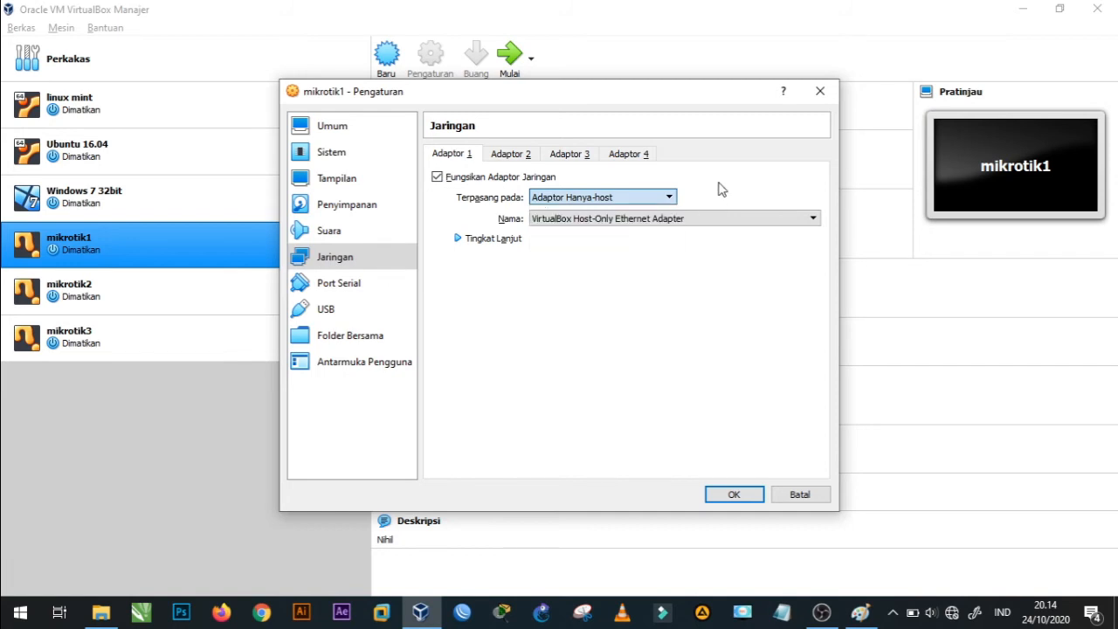
# Examine the available host-only adapter names and the advanced promiscuous mode options for mikrotik1's Adaptor 1.
pyautogui.click(645, 222)
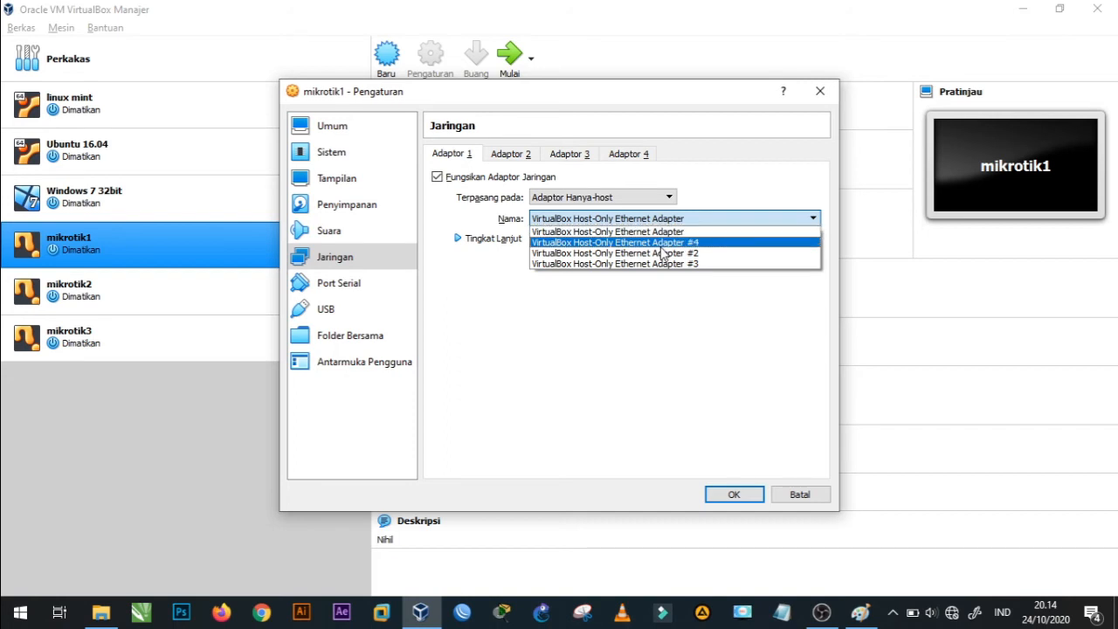
pyautogui.click(705, 194)
pyautogui.click(697, 220)
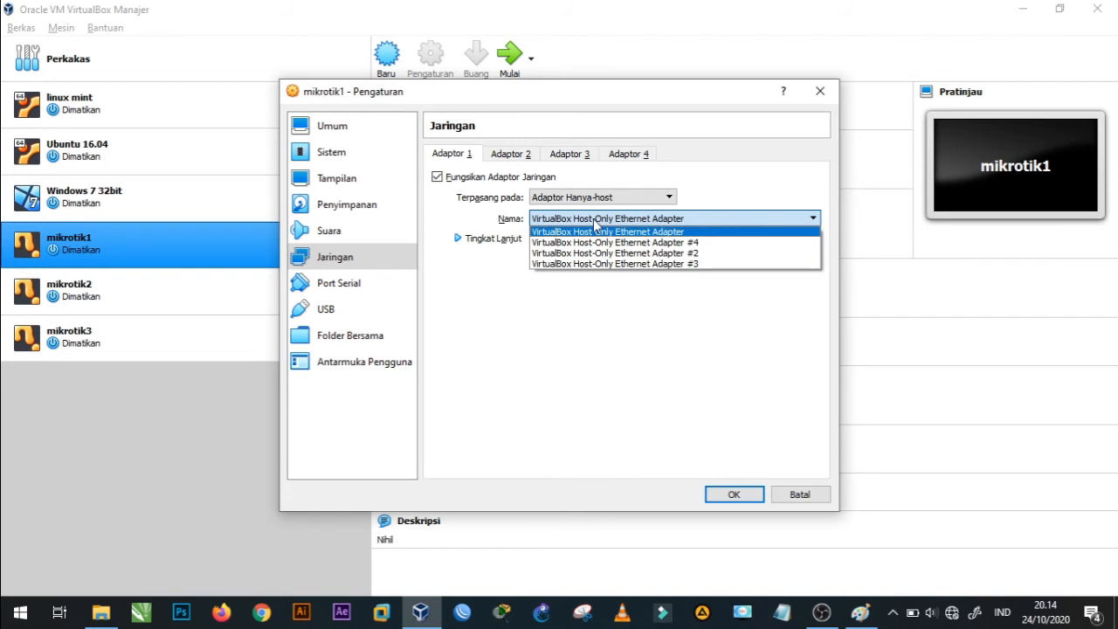
pyautogui.click(709, 198)
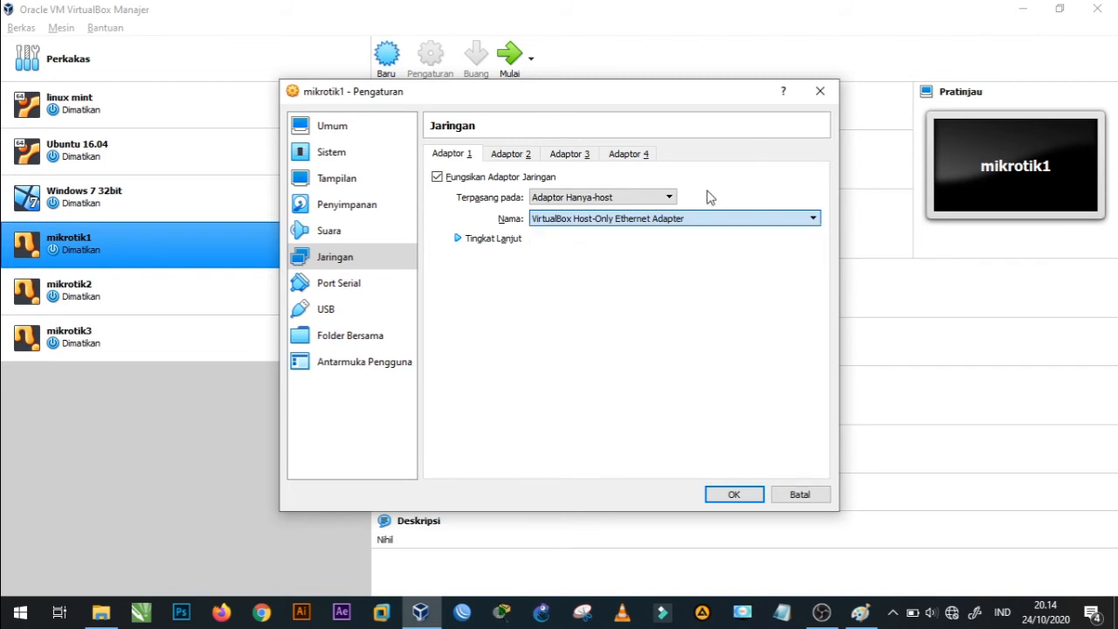
pyautogui.click(460, 240)
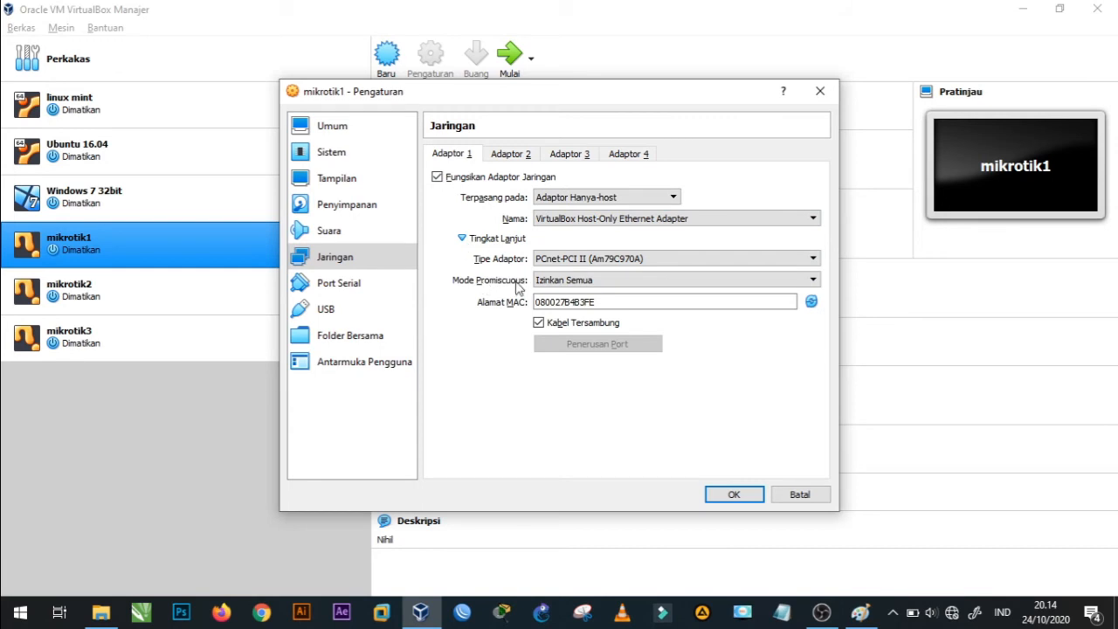
pyautogui.click(559, 281)
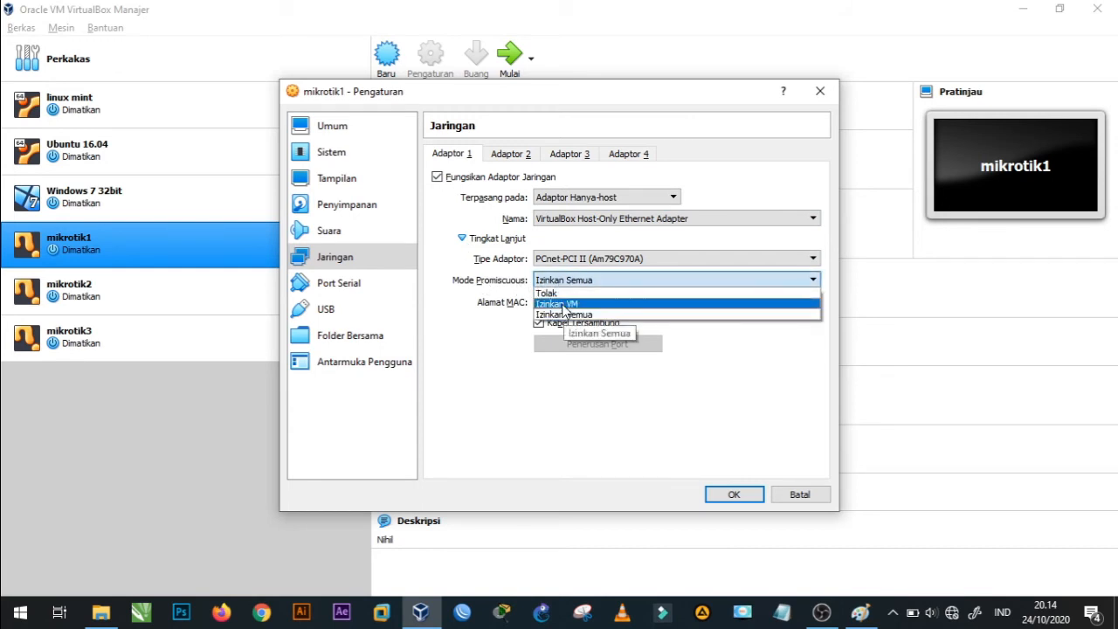
pyautogui.click(542, 368)
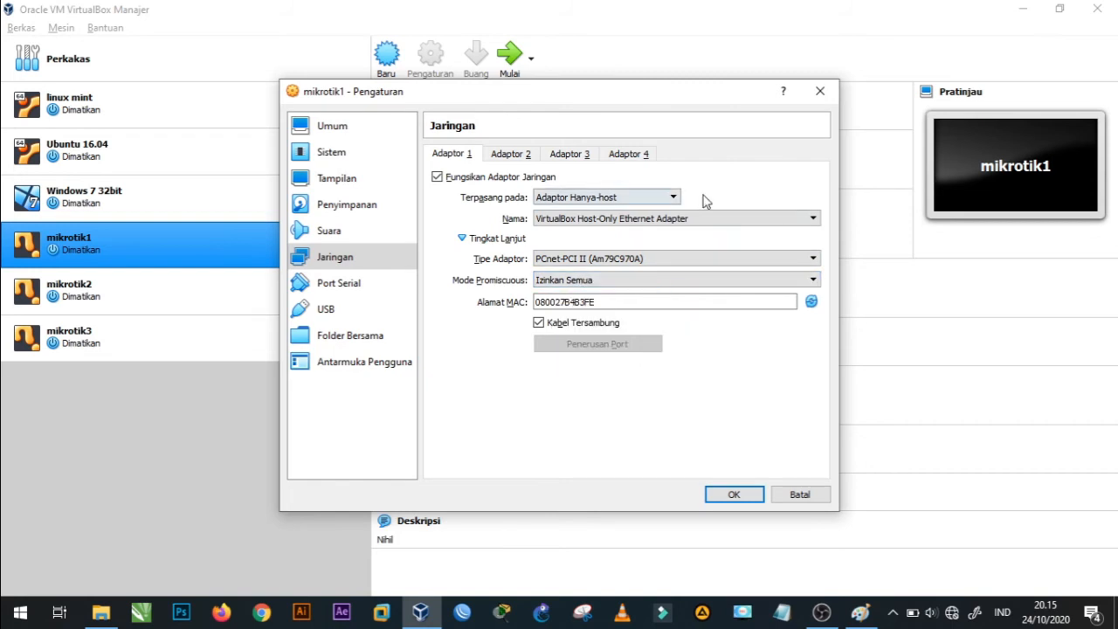
# Attach mikrotik1's Adaptor 2 to Jaringan Internal and name its internal network intnet1.
pyautogui.click(517, 155)
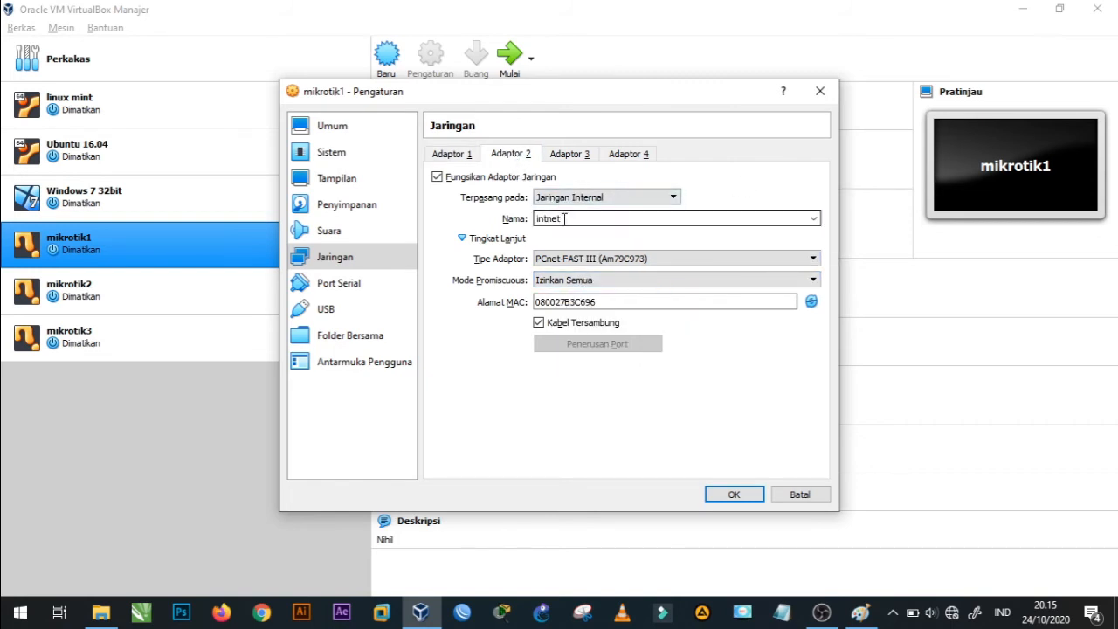
pyautogui.click(850, 617)
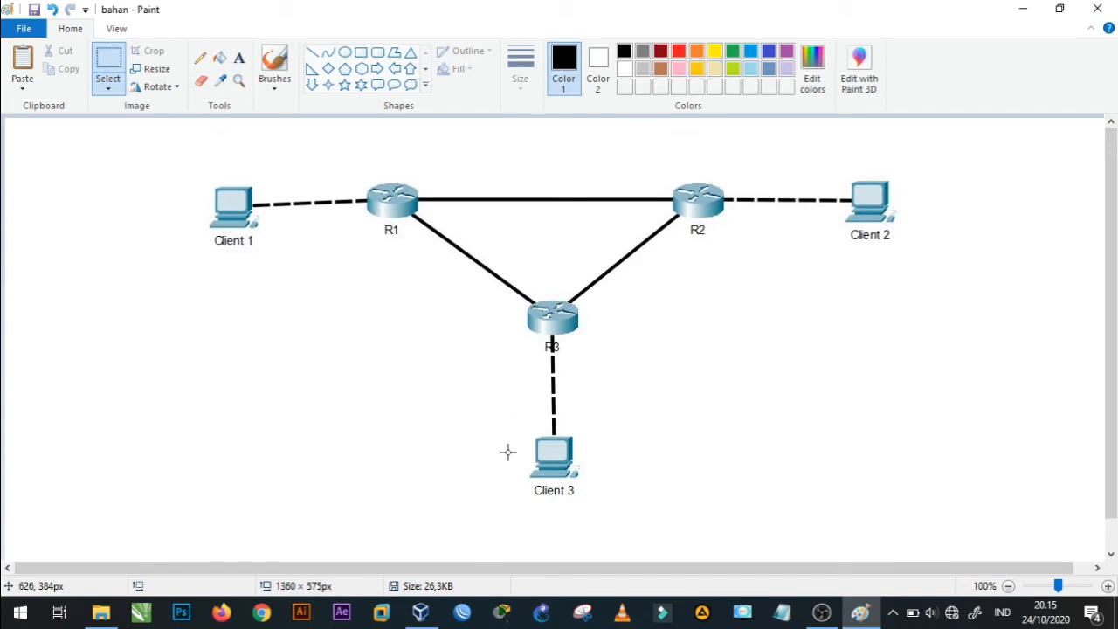
pyautogui.click(428, 618)
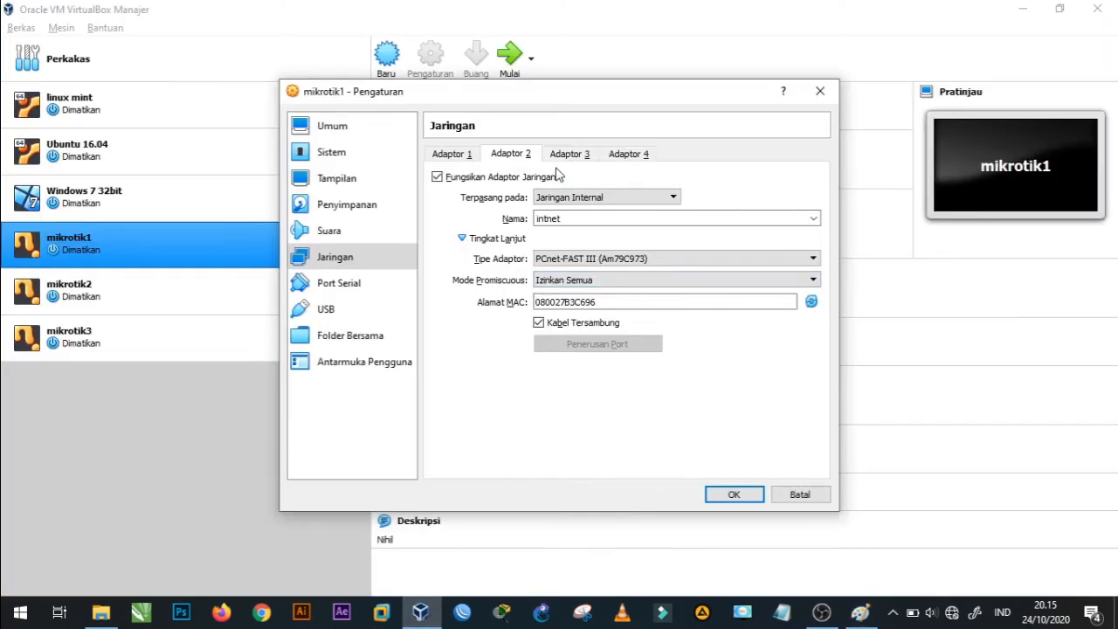
pyautogui.click(568, 200)
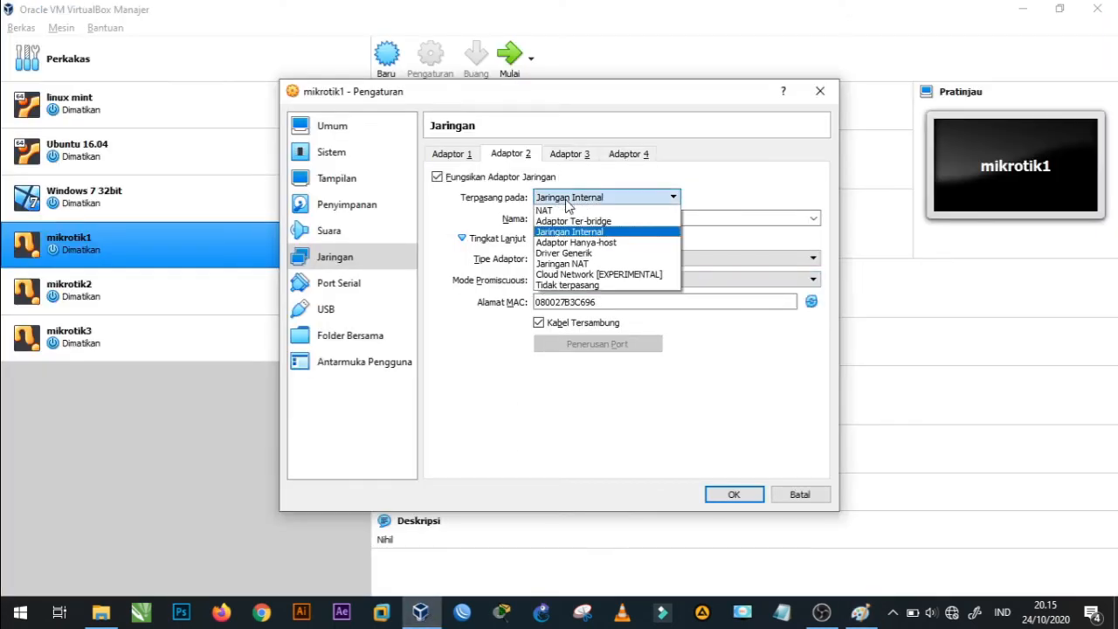
pyautogui.click(575, 233)
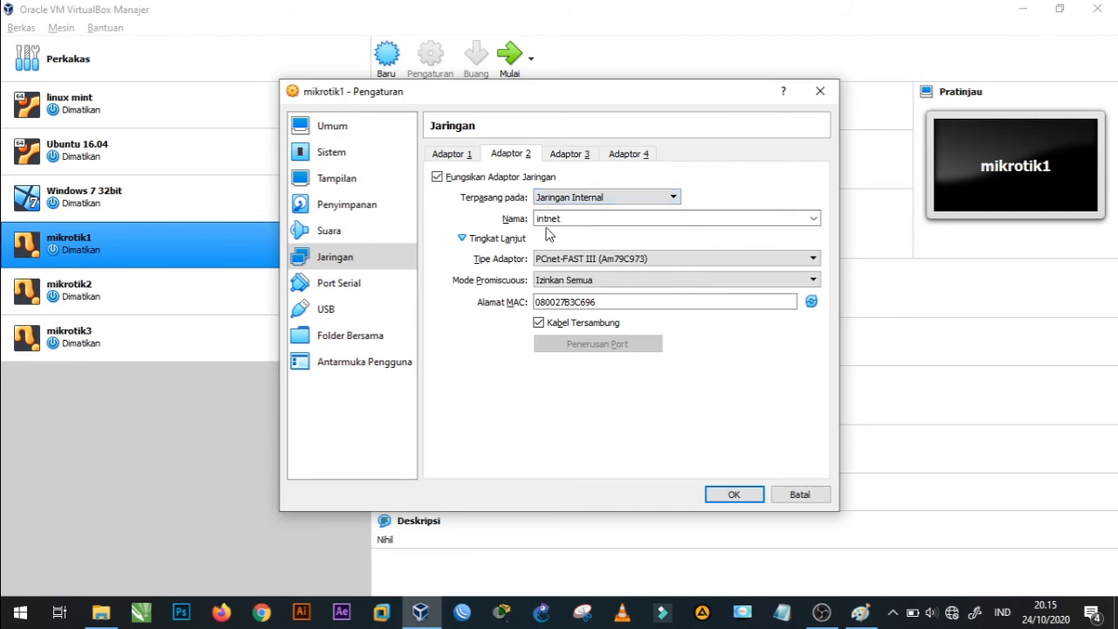
pyautogui.click(564, 221)
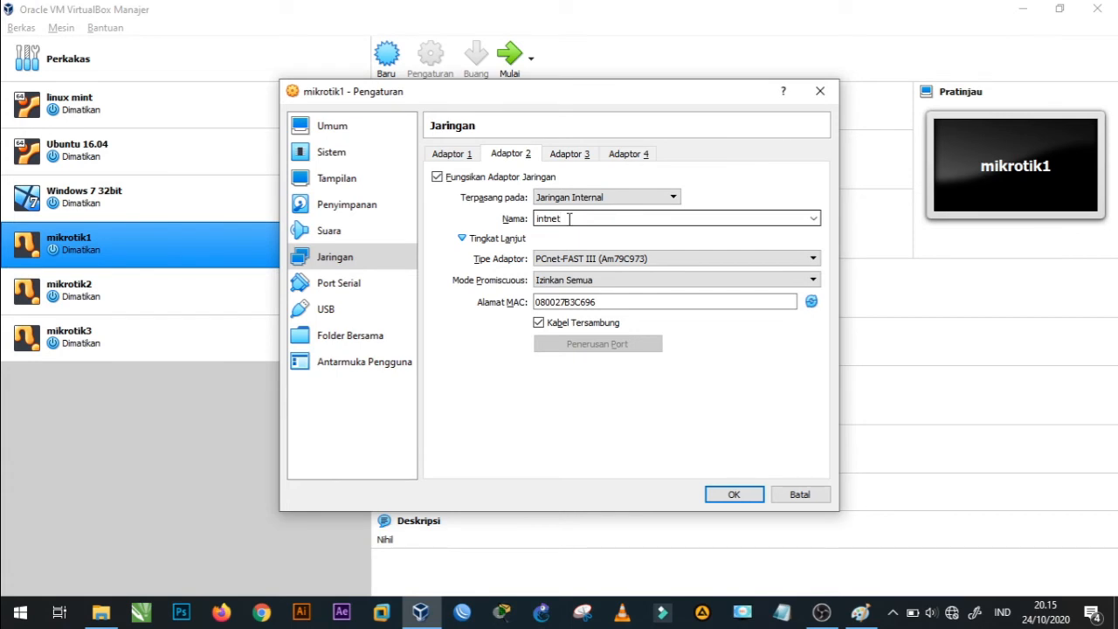
# Name Adaptor 3's internal network intnet2 with promiscuous mode Izinkan Semua, and save mikrotik1's settings.
pyautogui.click(579, 163)
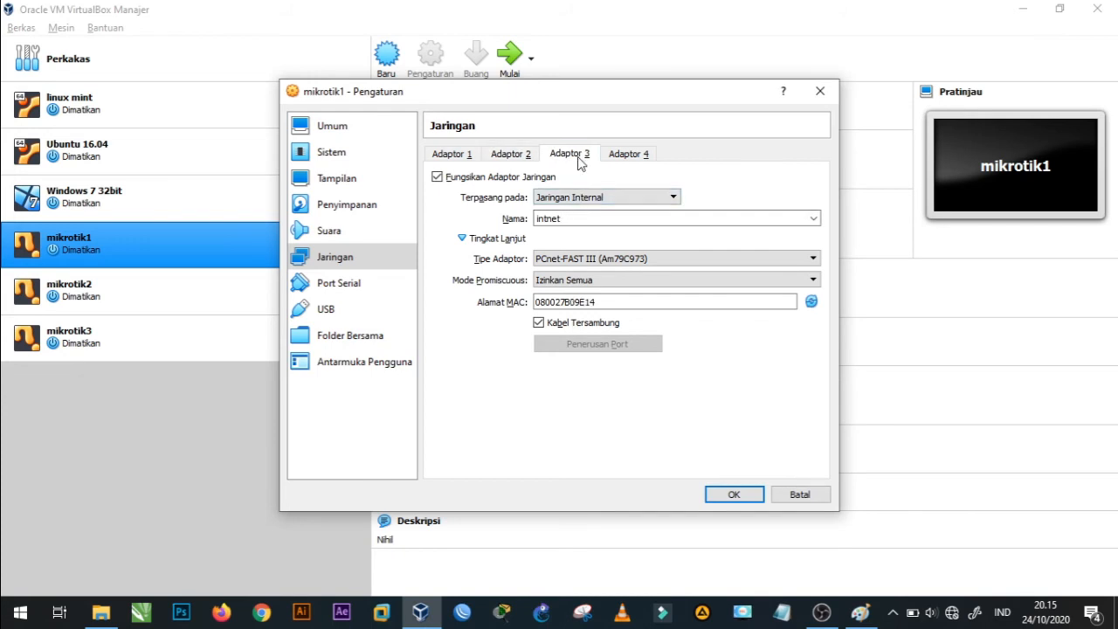
pyautogui.click(861, 611)
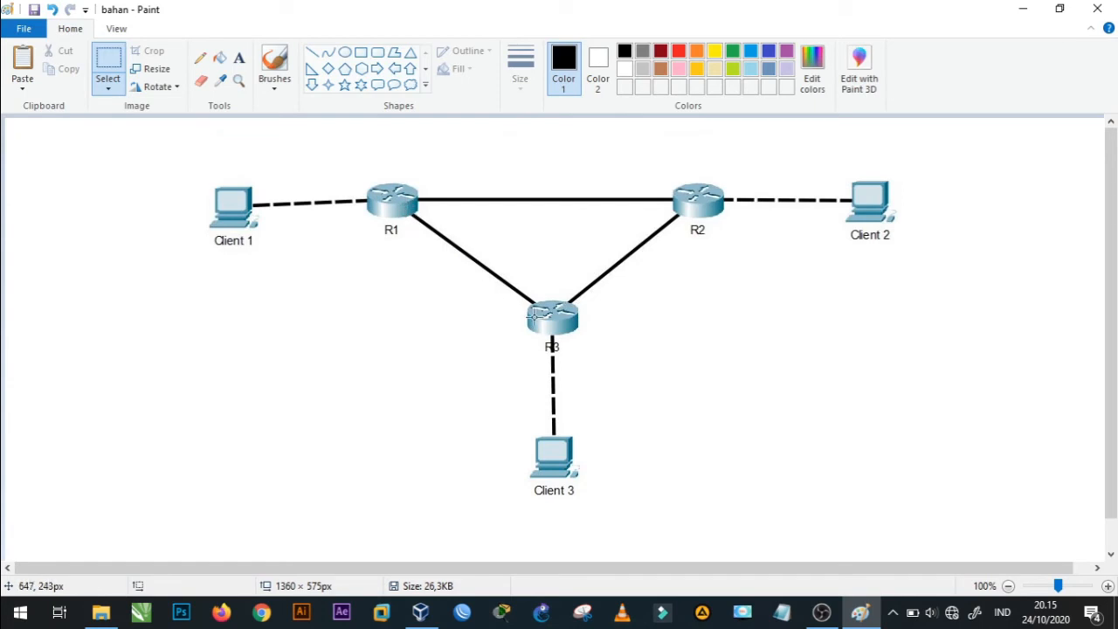
pyautogui.click(421, 613)
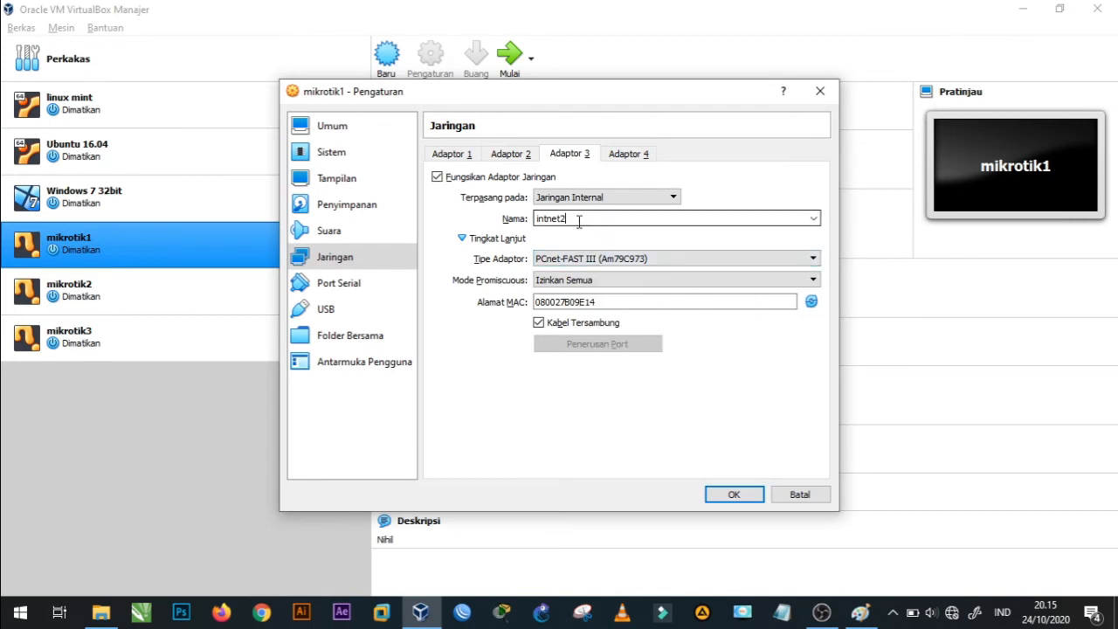
pyautogui.click(462, 240)
pyautogui.click(462, 240)
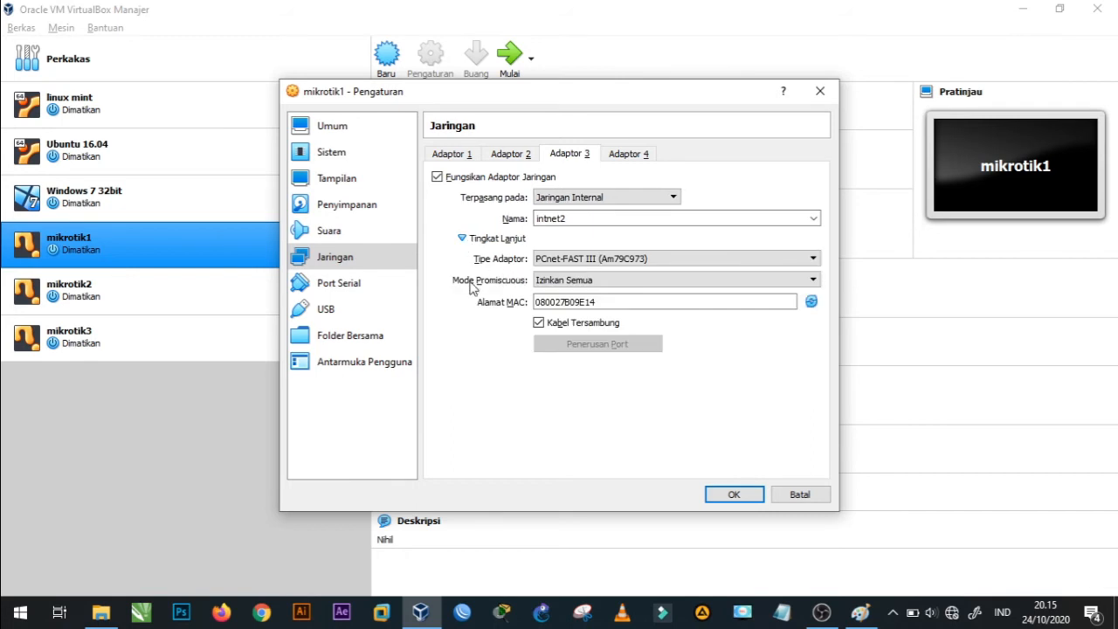
pyautogui.click(574, 285)
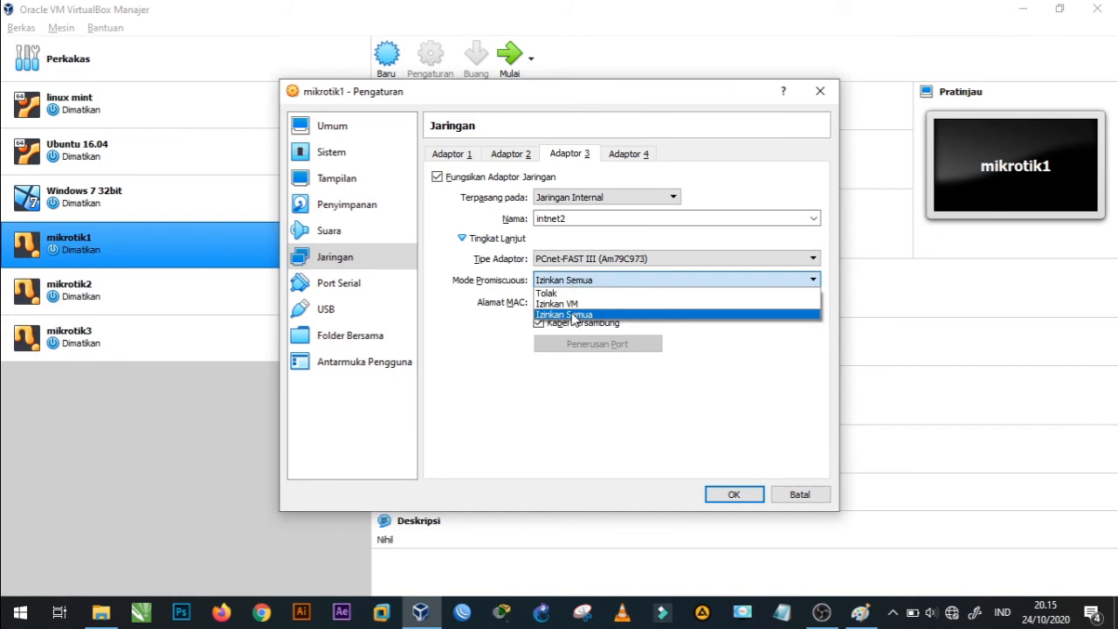
pyautogui.click(572, 315)
pyautogui.click(510, 155)
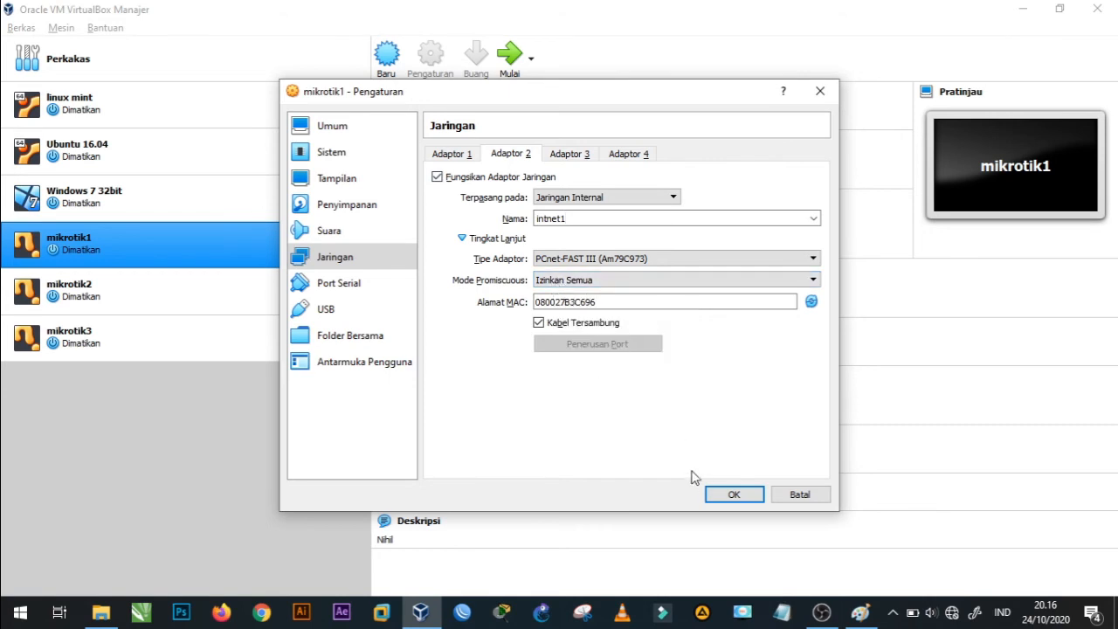
pyautogui.click(722, 496)
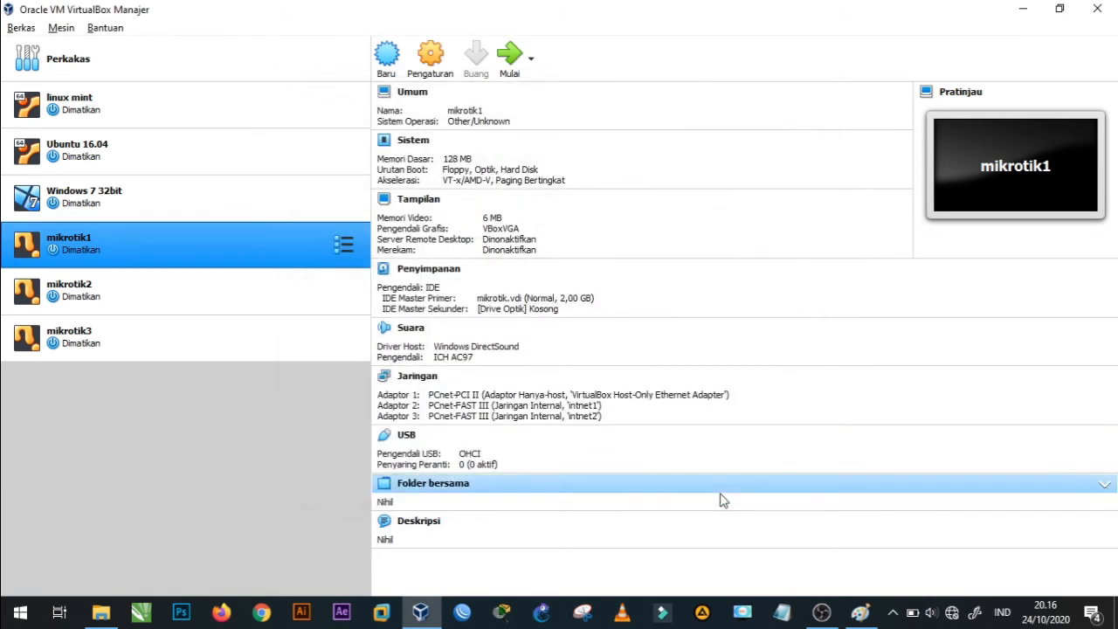
# Check the attachment type and host-only adapter name of mikrotik2's Adaptor 1, and close its settings.
pyautogui.click(169, 295)
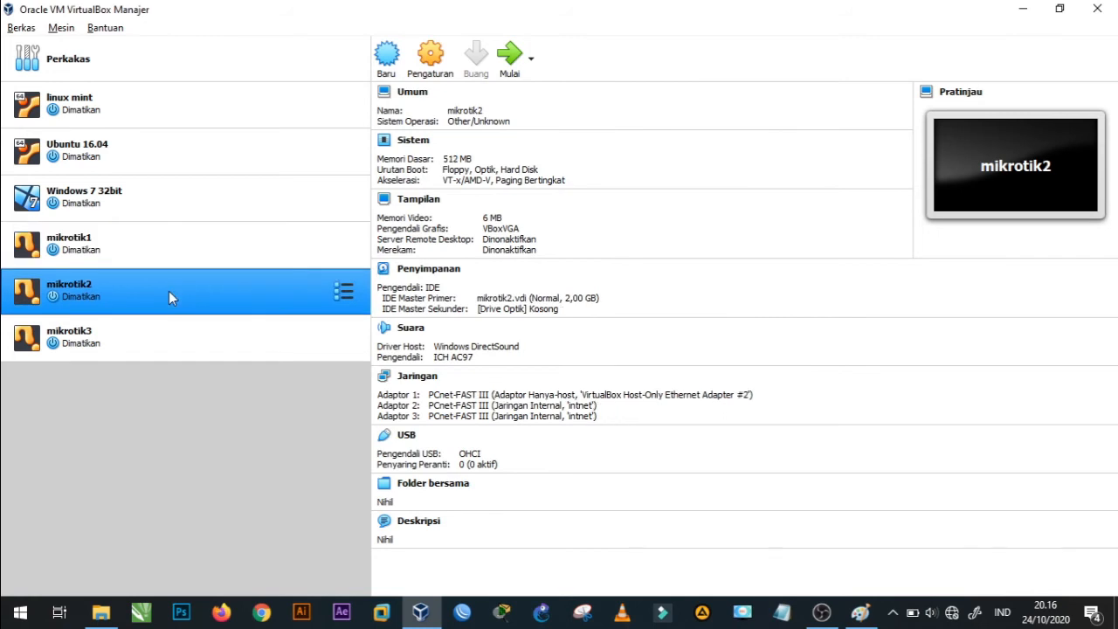
pyautogui.click(431, 58)
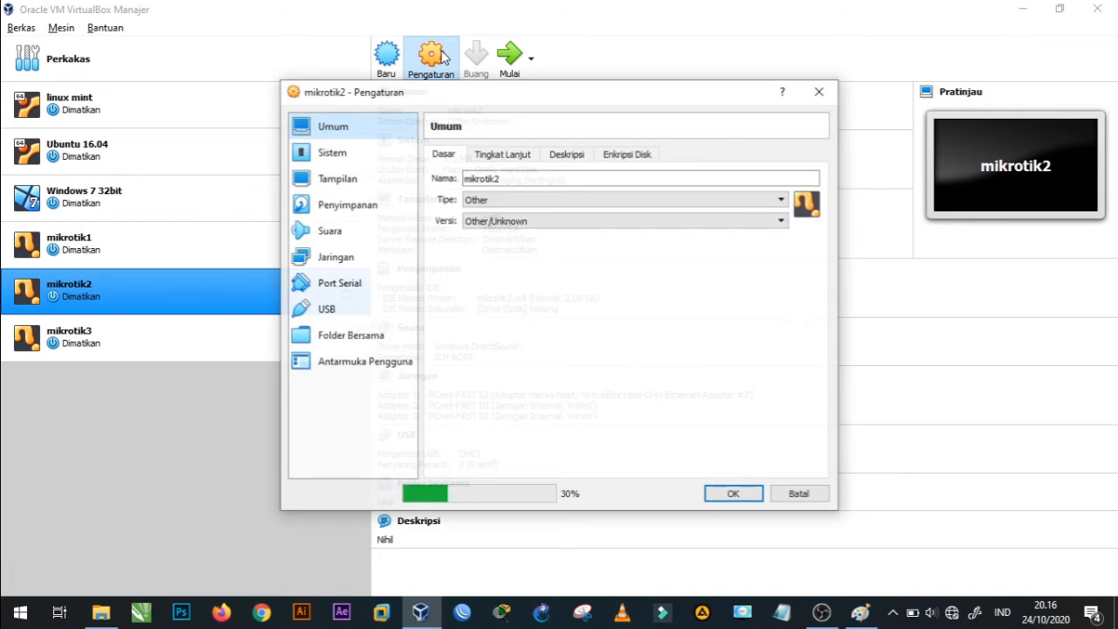
pyautogui.click(365, 262)
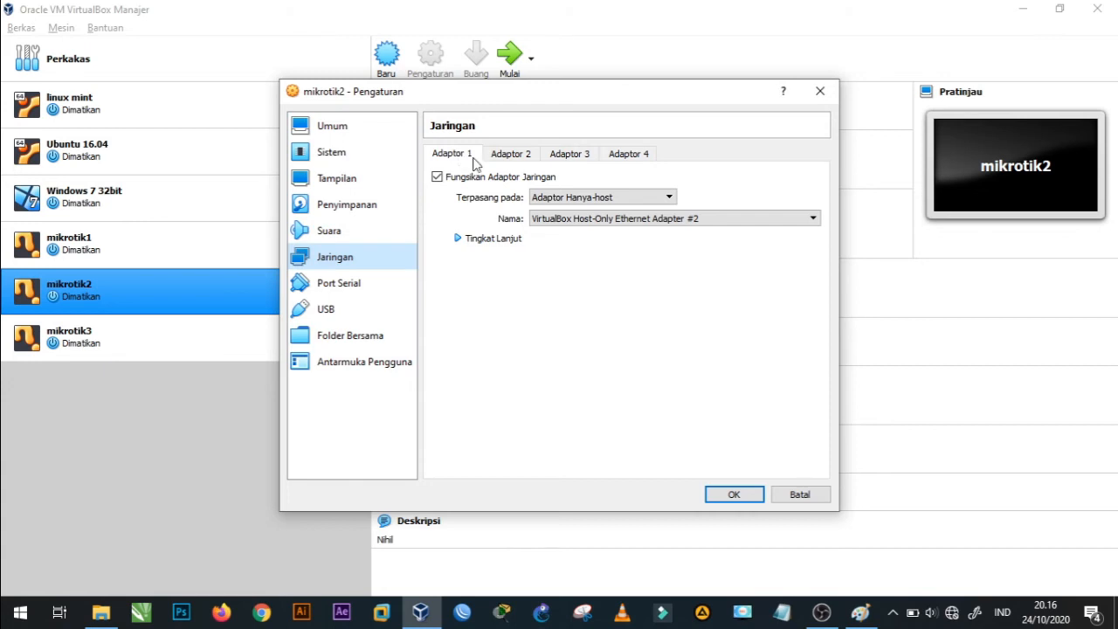
pyautogui.click(587, 199)
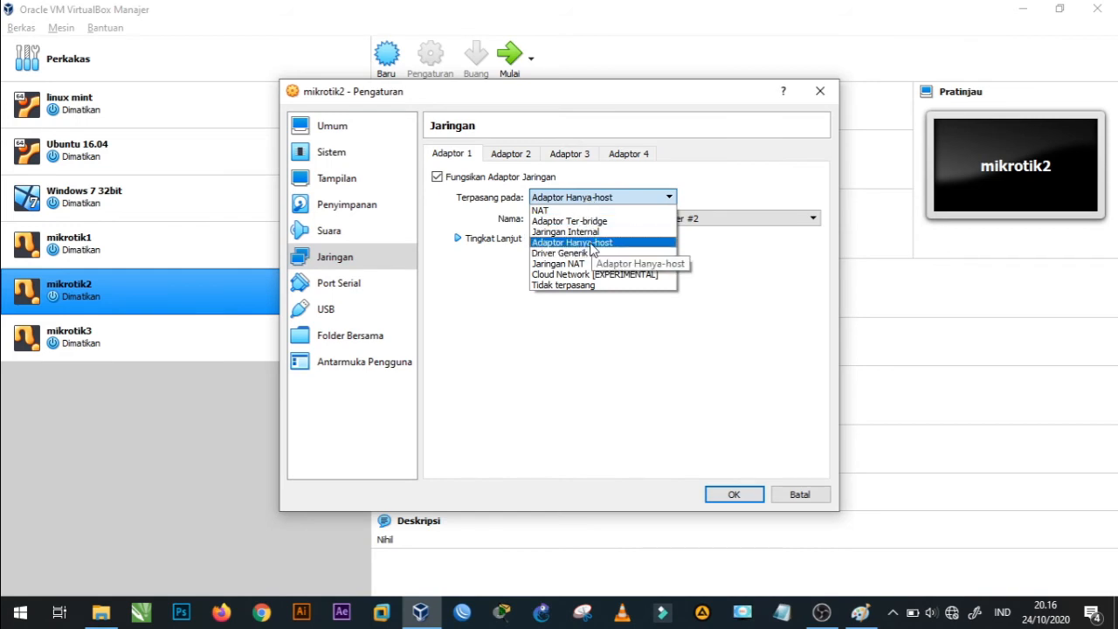
pyautogui.click(591, 243)
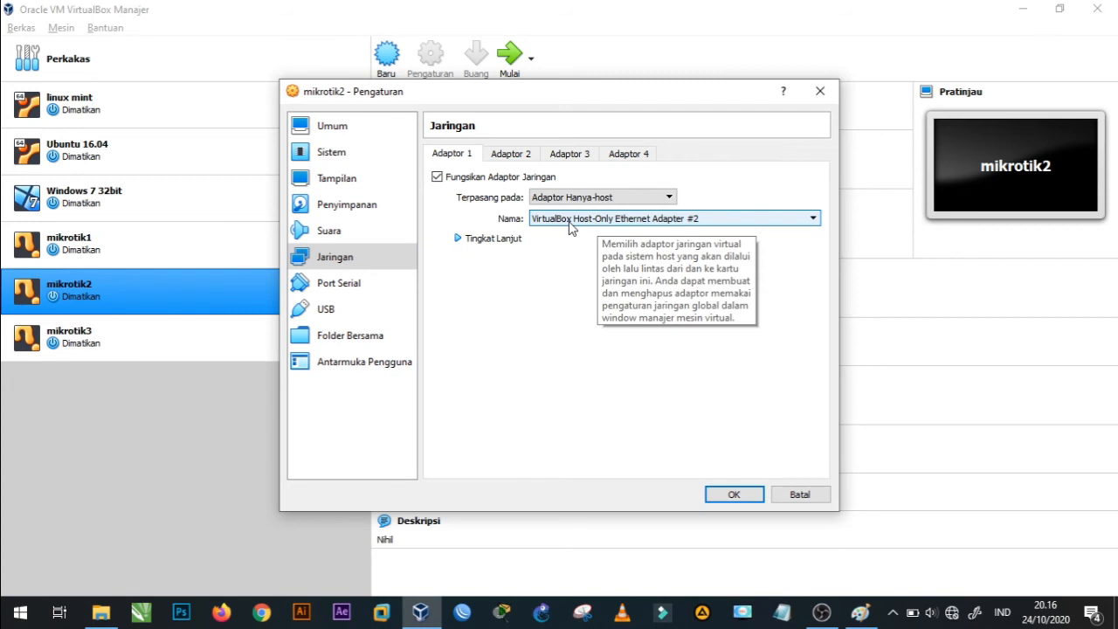
pyautogui.click(822, 93)
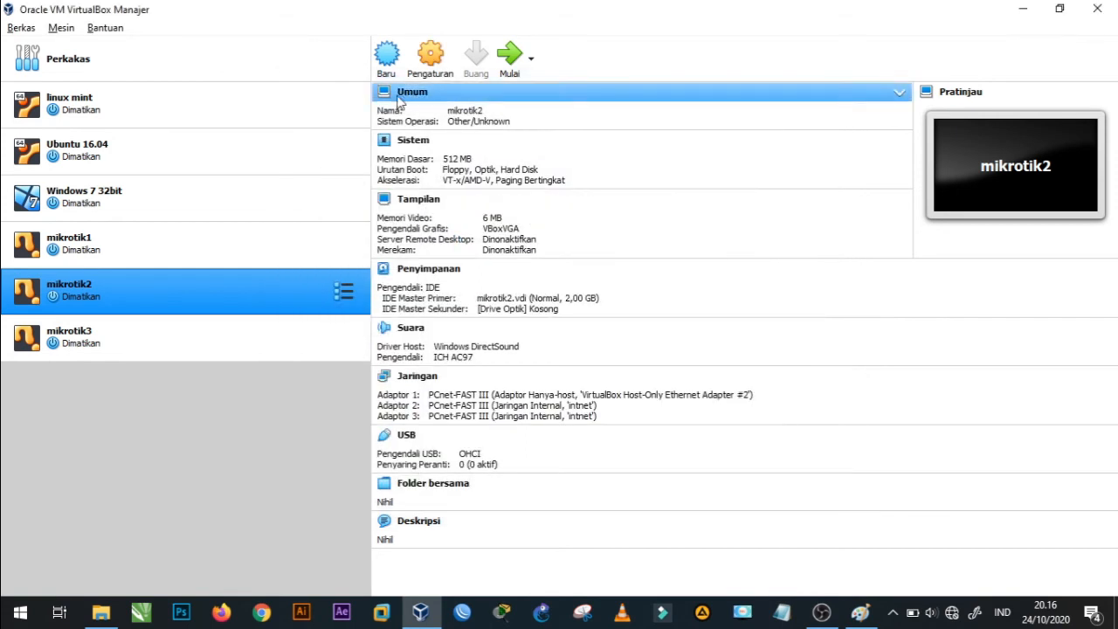
# Open the host network manager, enlarge its window and create another host-only network adapter.
pyautogui.click(19, 29)
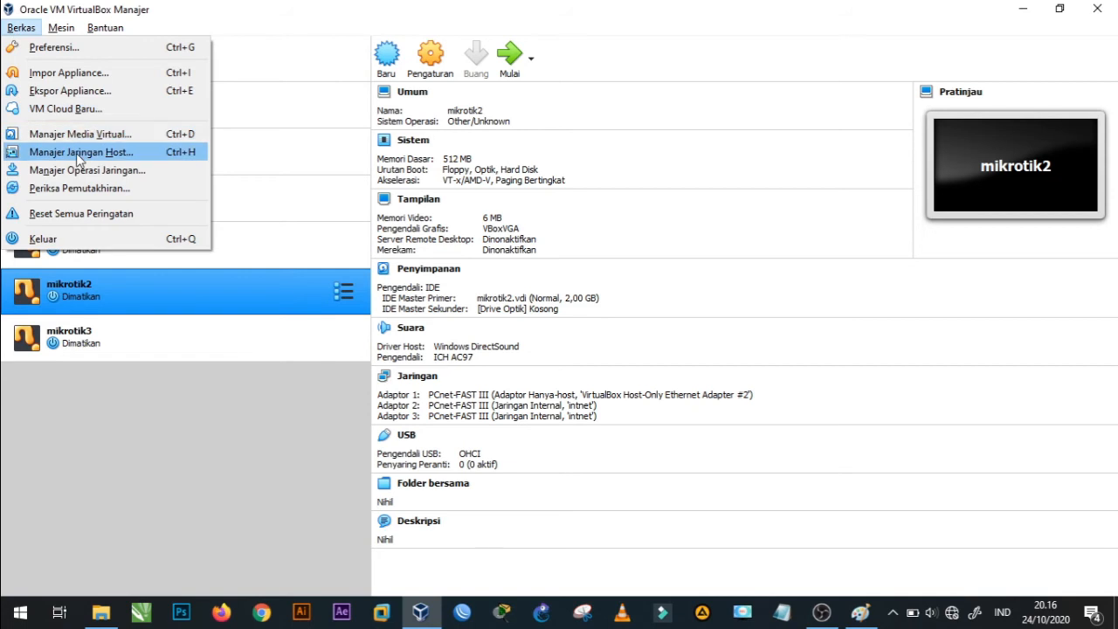
pyautogui.click(33, 32)
pyautogui.click(33, 32)
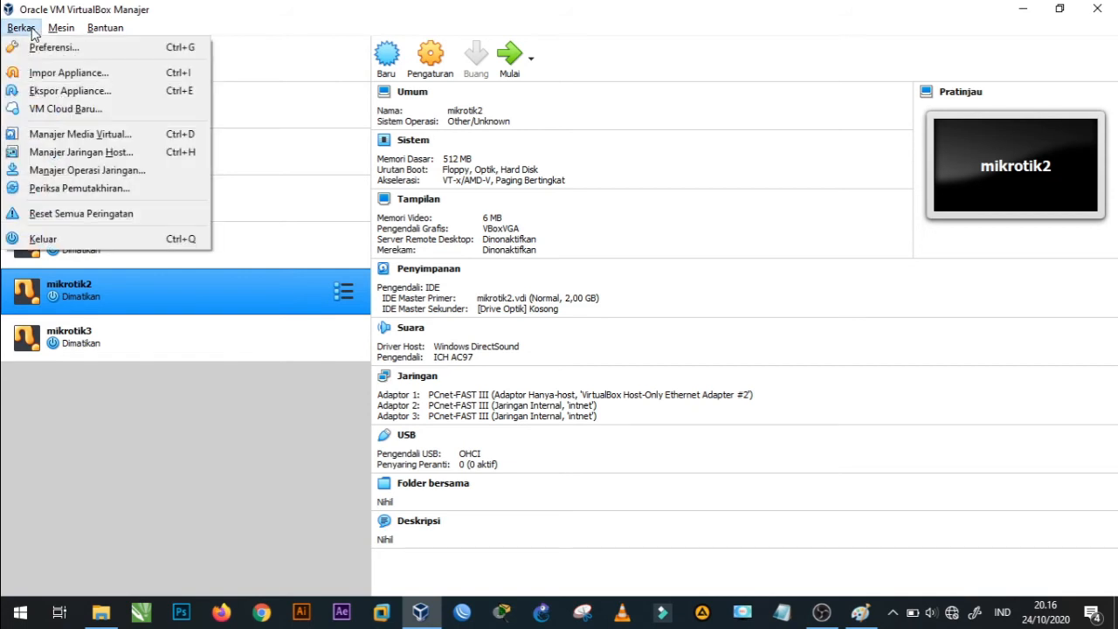
pyautogui.click(64, 152)
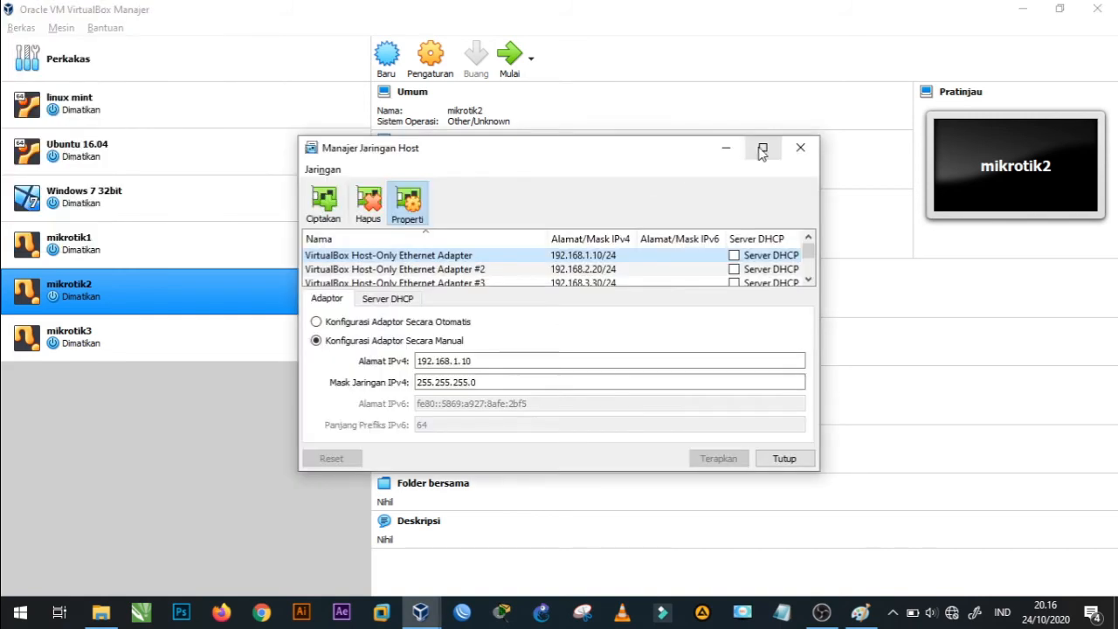
pyautogui.click(762, 149)
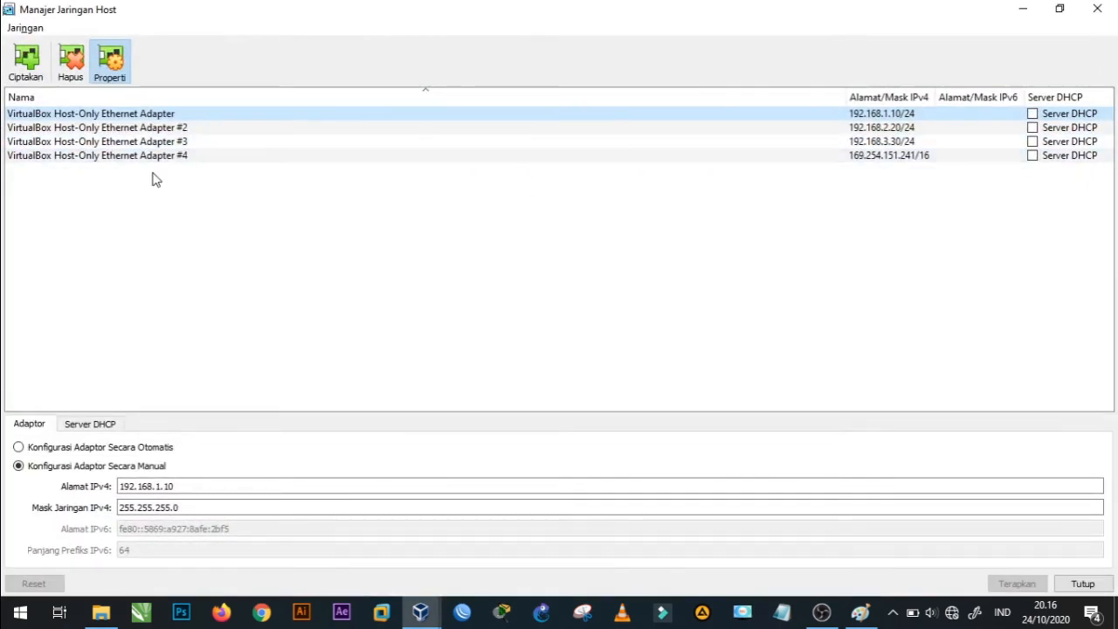
pyautogui.click(25, 62)
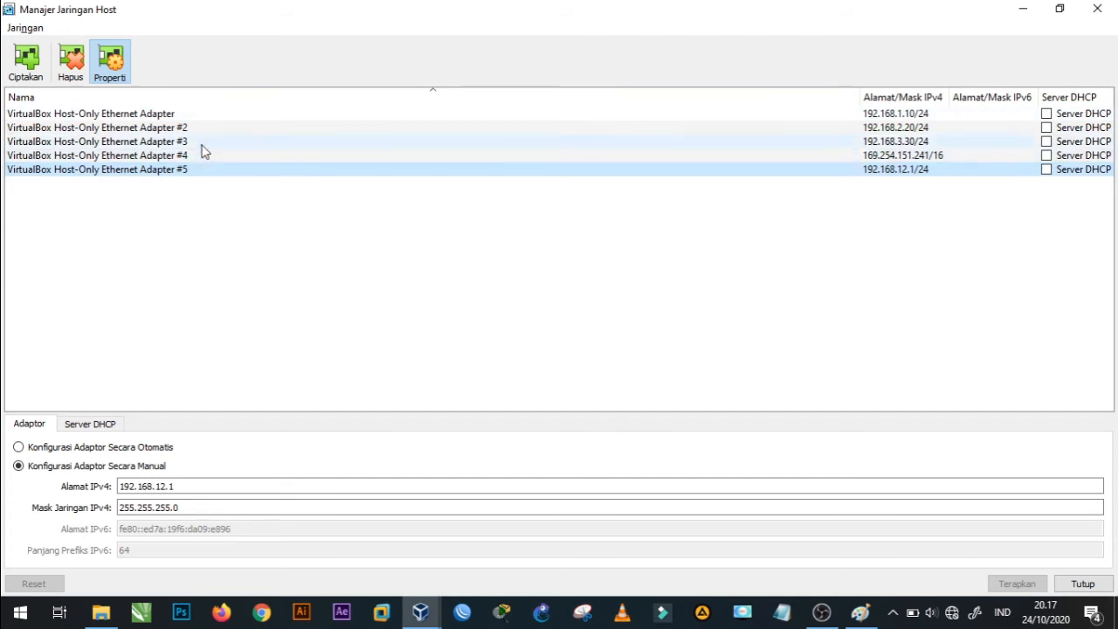
# Check the first host-only adapter's IPv4 settings against Client 1 in the Paint topology drawing, and return to the host network manager.
pyautogui.moveTo(203, 122)
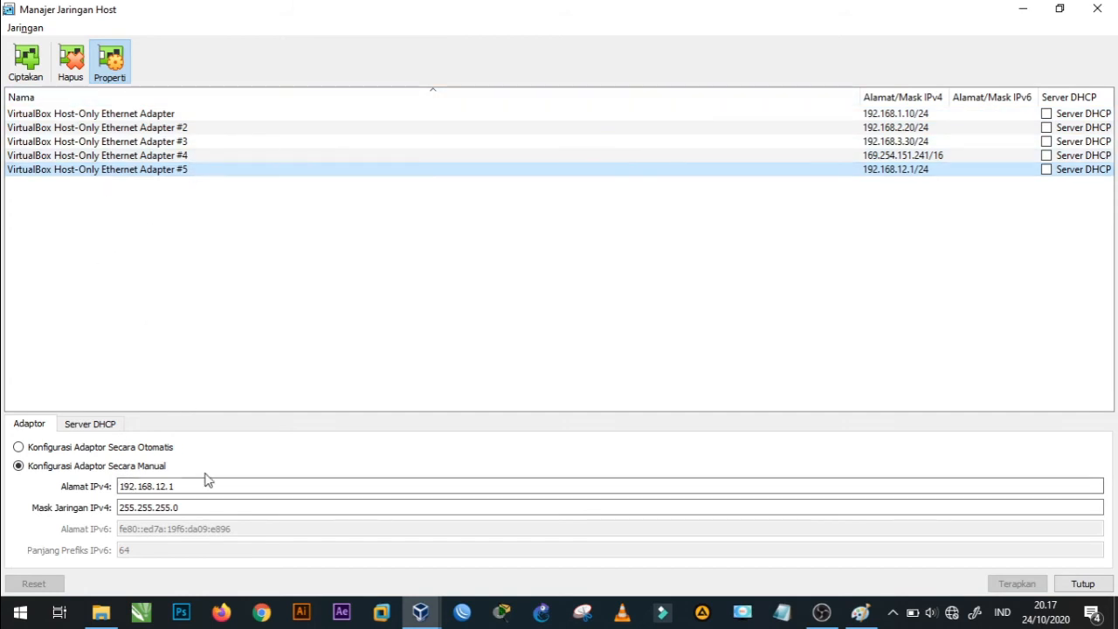
pyautogui.click(110, 120)
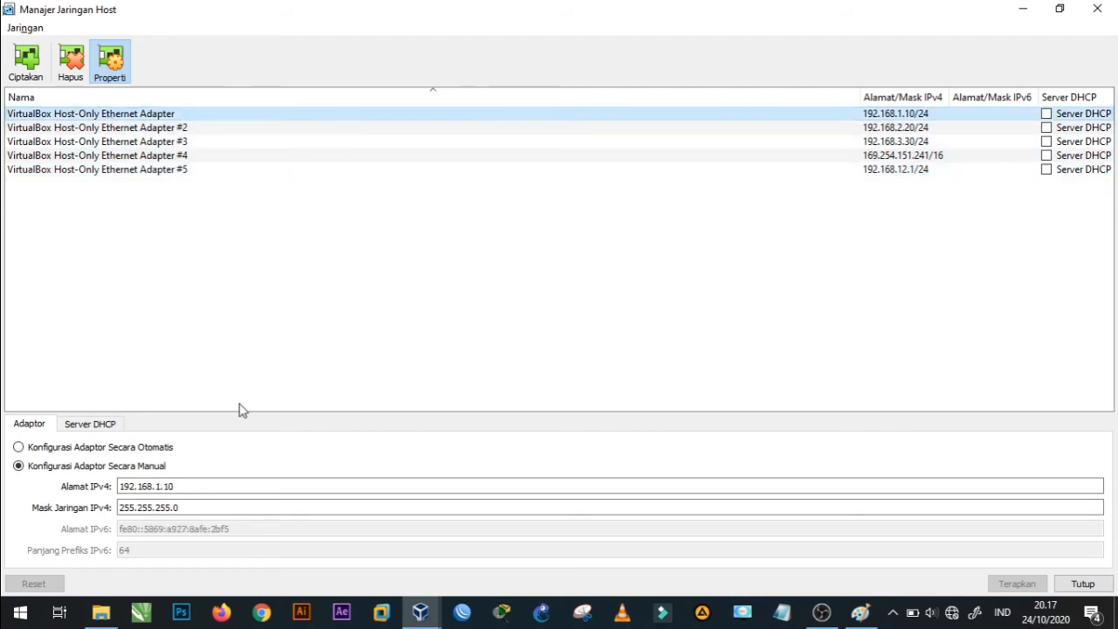
pyautogui.click(197, 487)
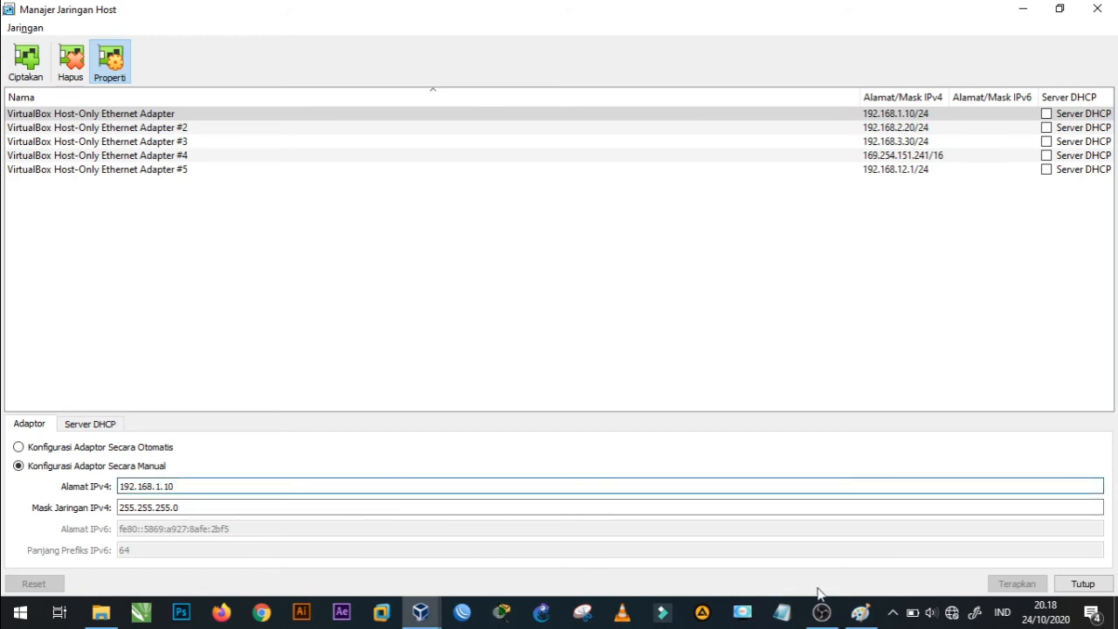
pyautogui.click(865, 615)
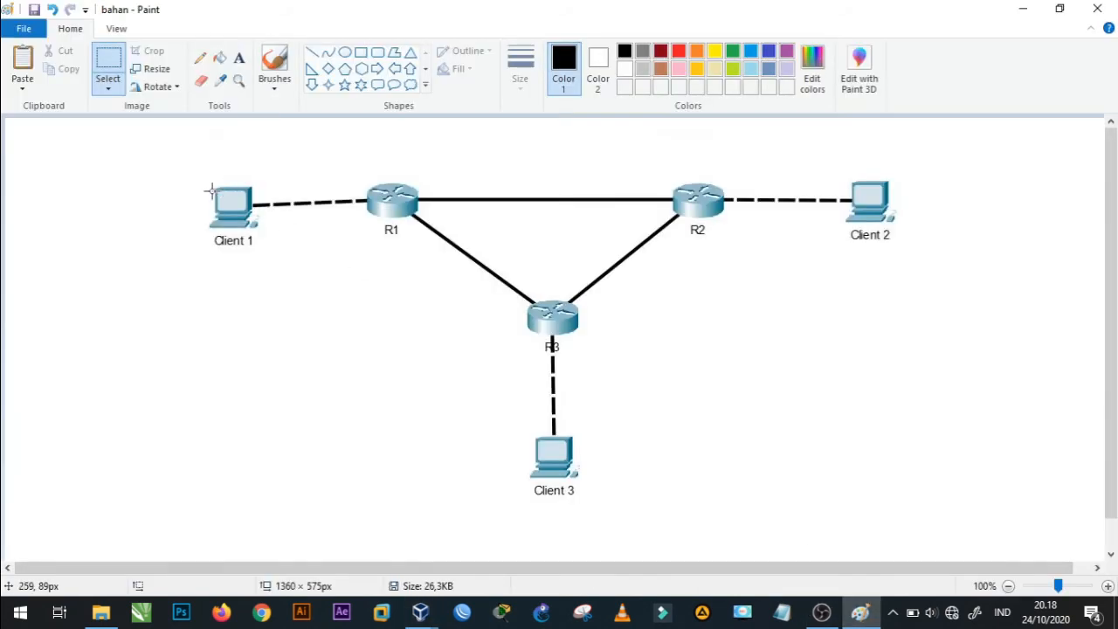
pyautogui.moveTo(195, 167); pyautogui.dragTo(276, 262)
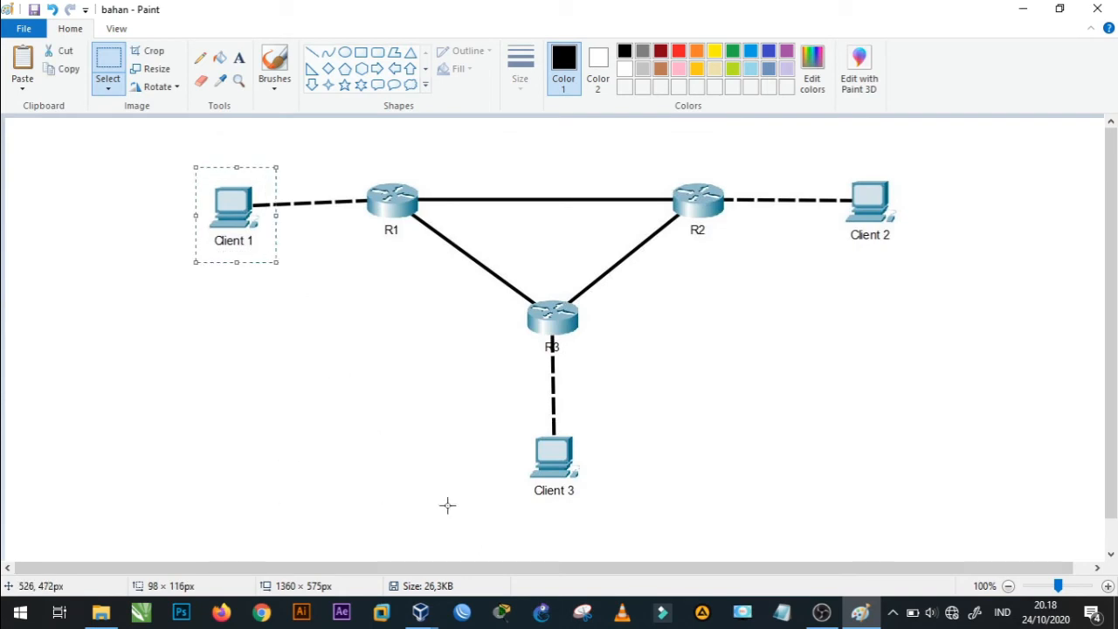
pyautogui.click(425, 615)
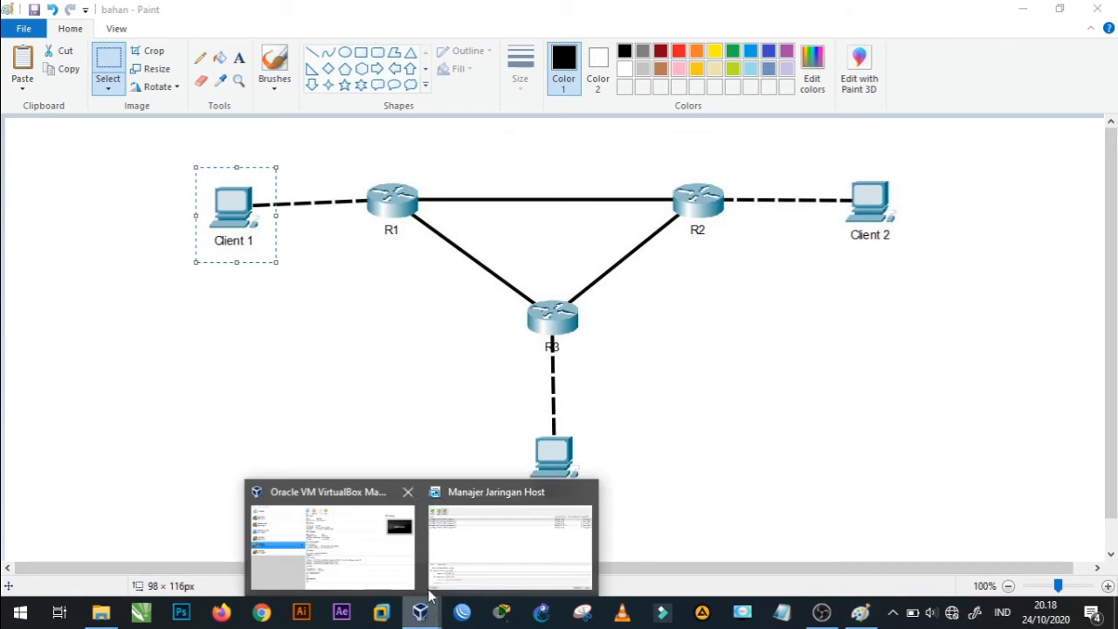
pyautogui.click(469, 565)
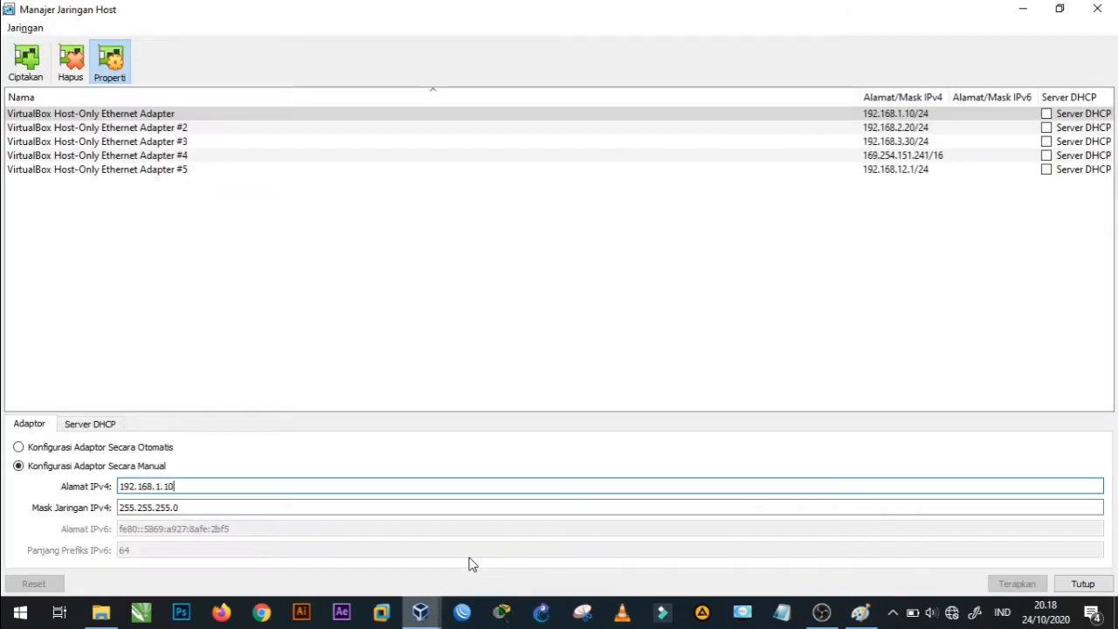
# Check the IPv4 settings of VirtualBox Host-Only Ethernet Adapter #2, and outline Client 2 in the Paint topology drawing.
pyautogui.click(181, 131)
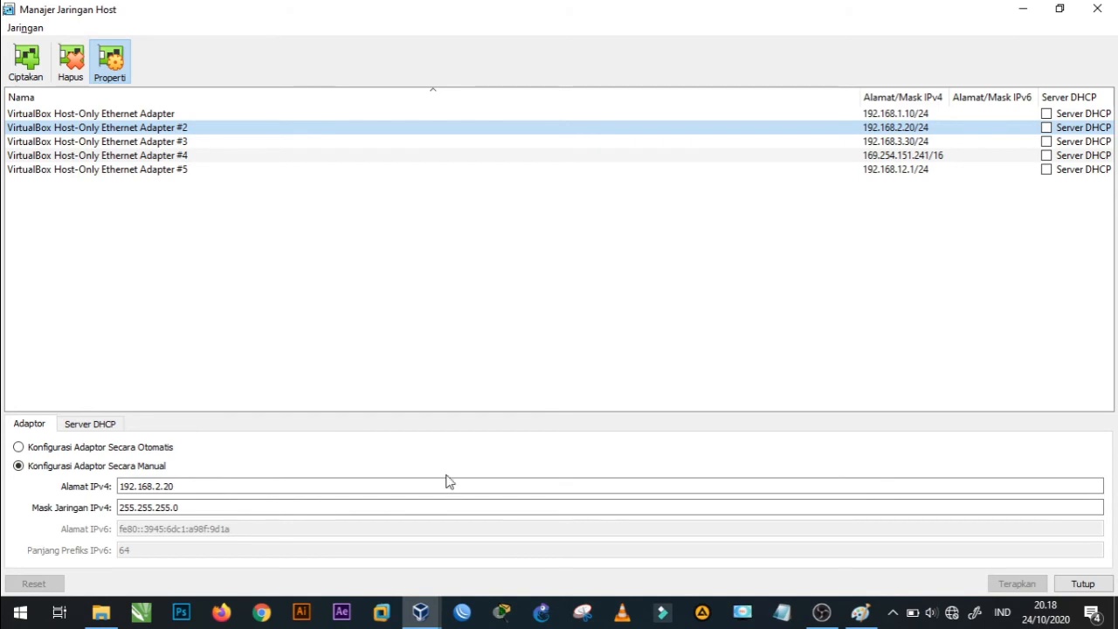
pyautogui.click(861, 612)
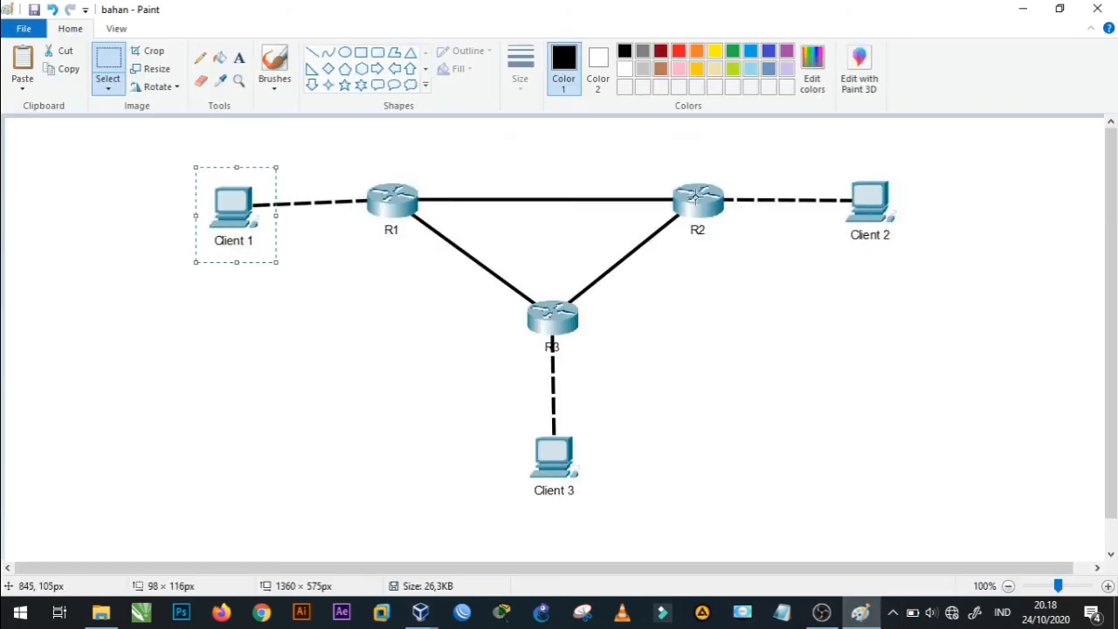
pyautogui.click(820, 155)
pyautogui.moveTo(820, 155); pyautogui.dragTo(924, 261)
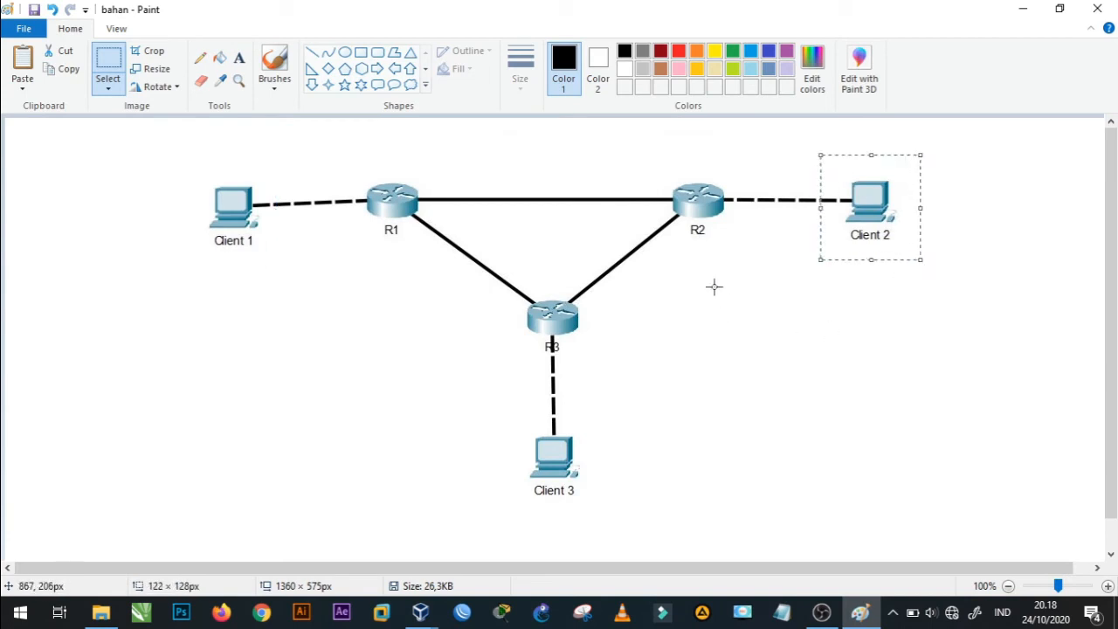
# Switch back to the VirtualBox manager, open mikrotik2's network settings and review the attachment types for Adaptor 1.
pyautogui.moveTo(420, 612)
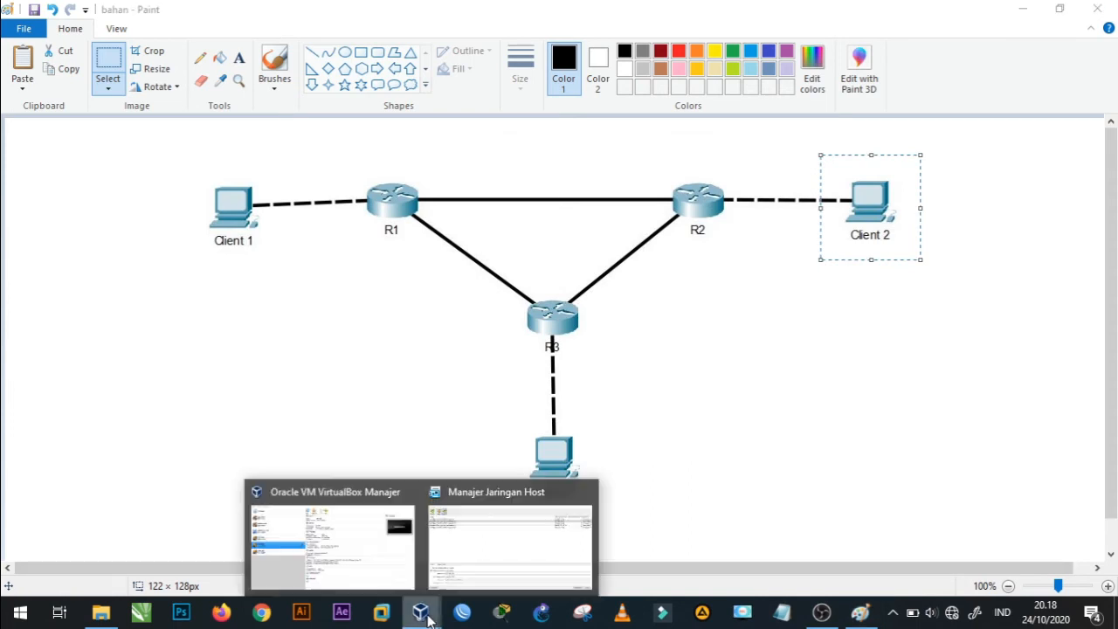
pyautogui.click(381, 571)
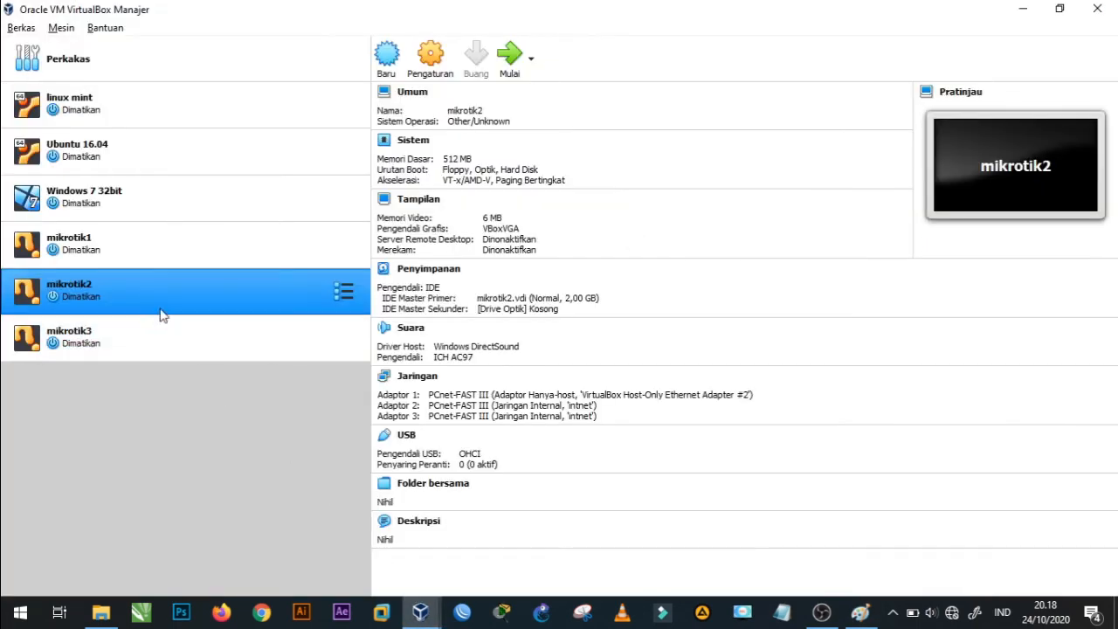
pyautogui.click(433, 59)
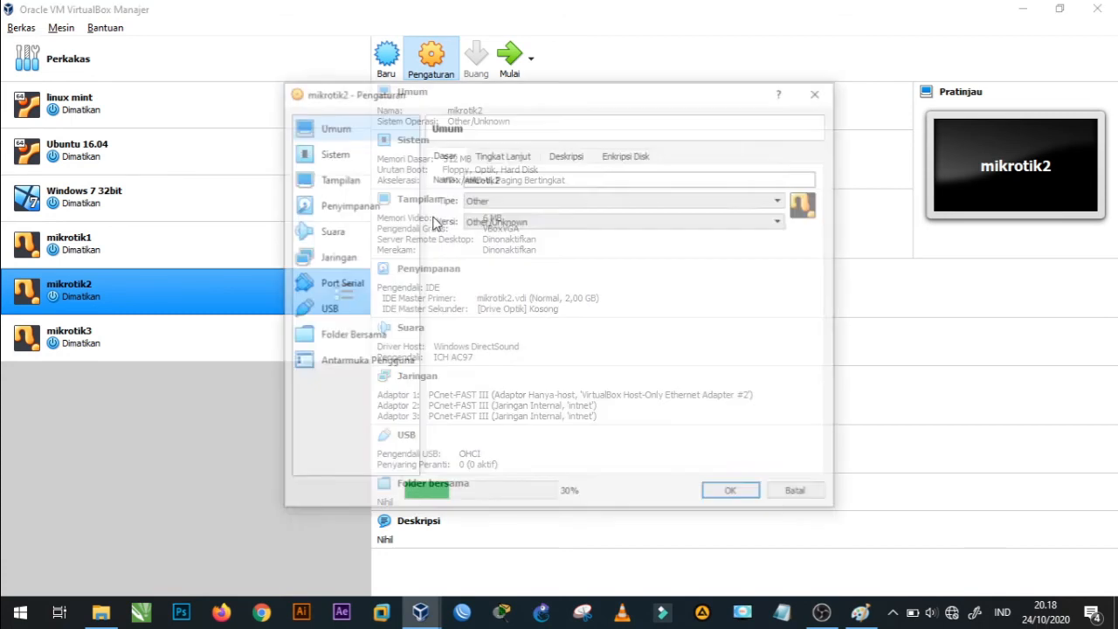
pyautogui.click(333, 256)
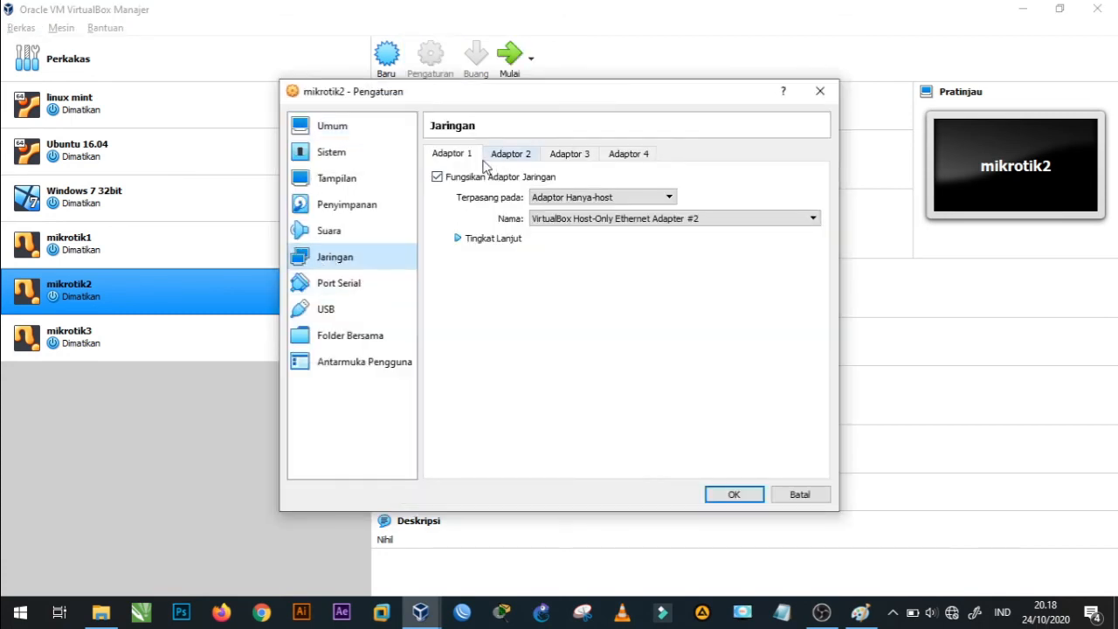
pyautogui.click(616, 199)
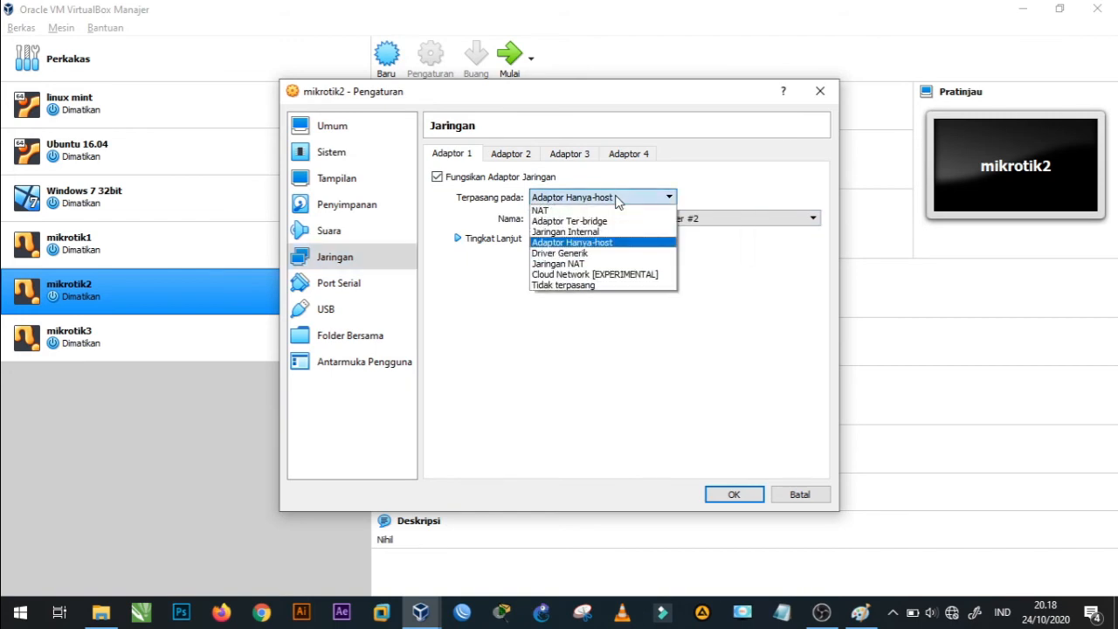
pyautogui.click(616, 201)
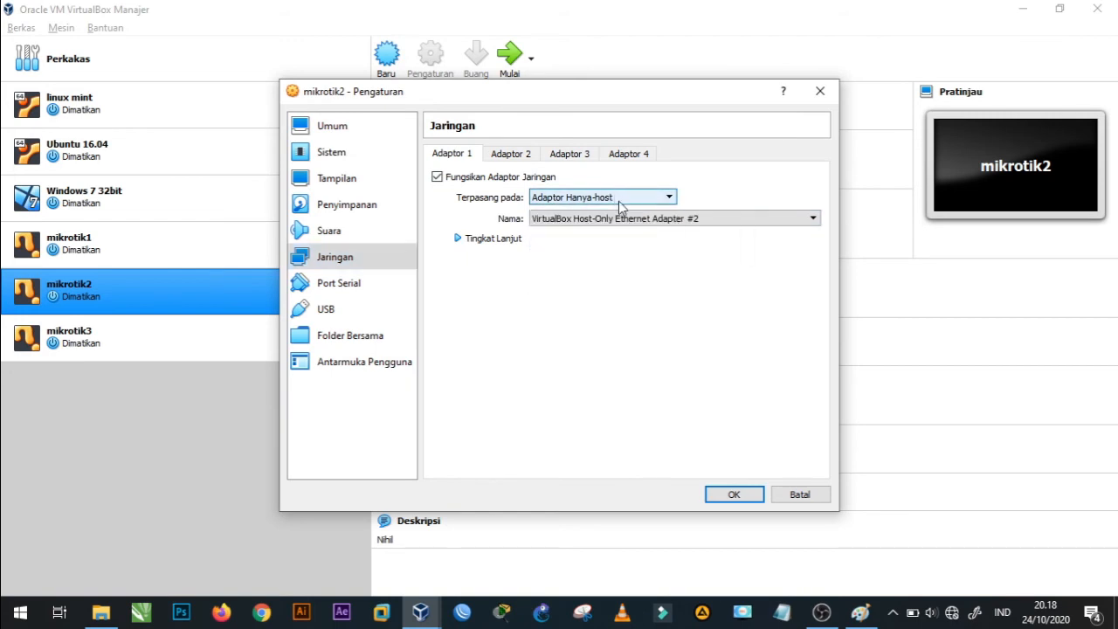
# Examine the available host-only adapter names and the advanced promiscuous mode setting for mikrotik2's Adaptor 1.
pyautogui.click(625, 219)
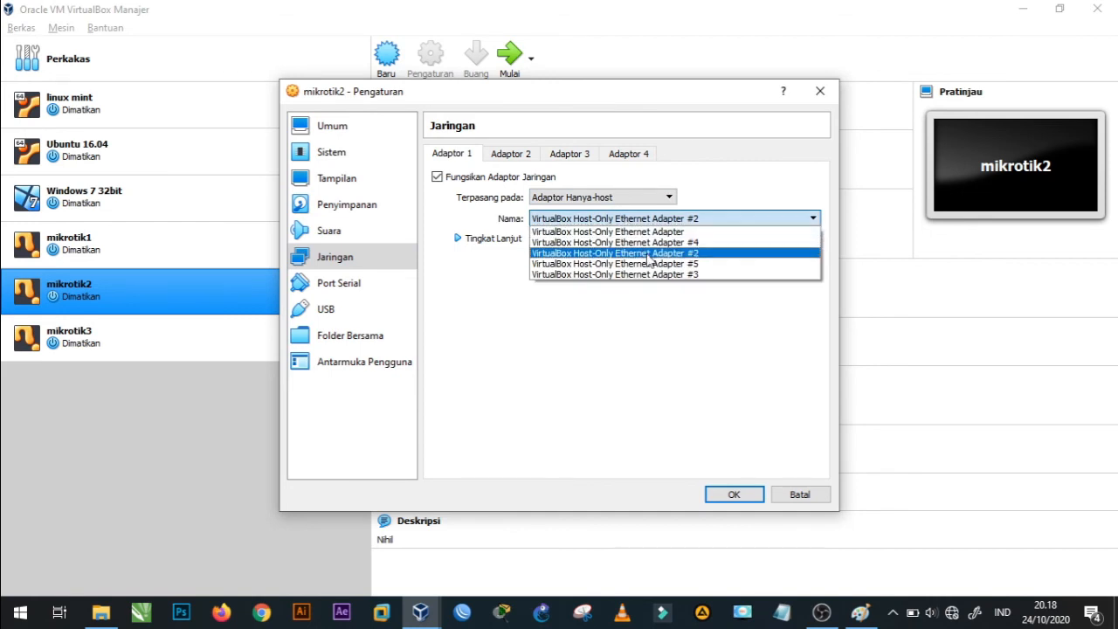
pyautogui.click(726, 187)
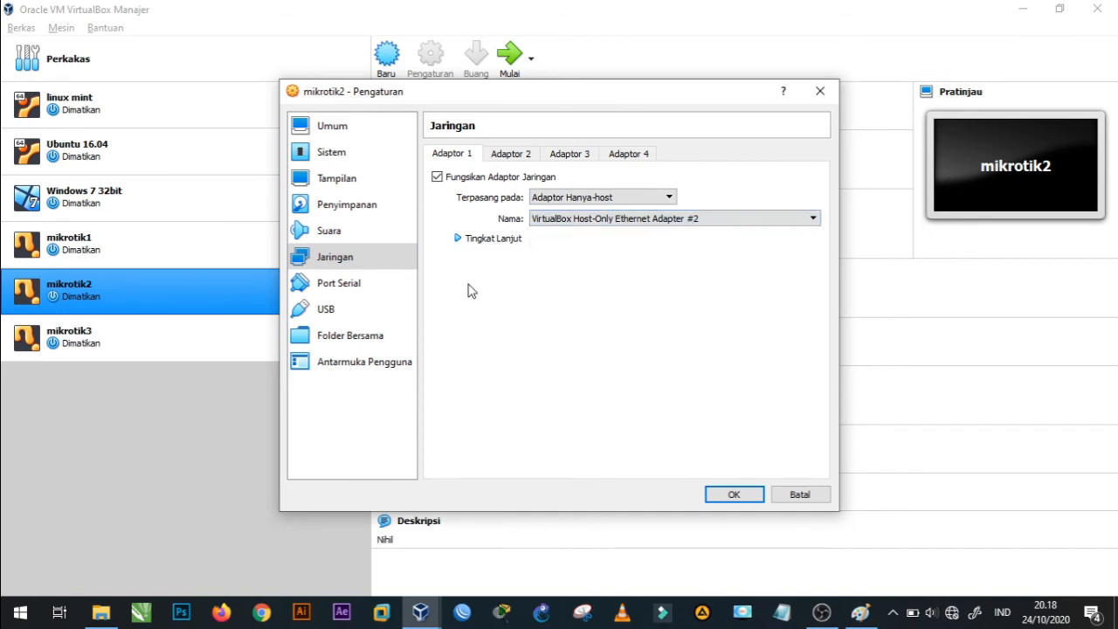
pyautogui.click(584, 219)
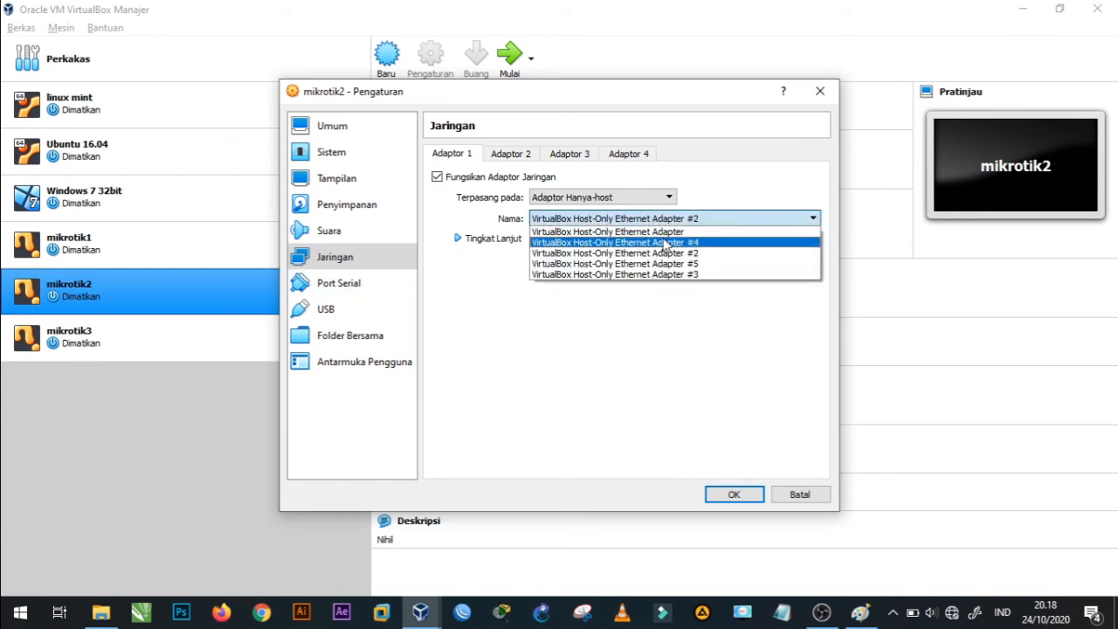
pyautogui.click(711, 200)
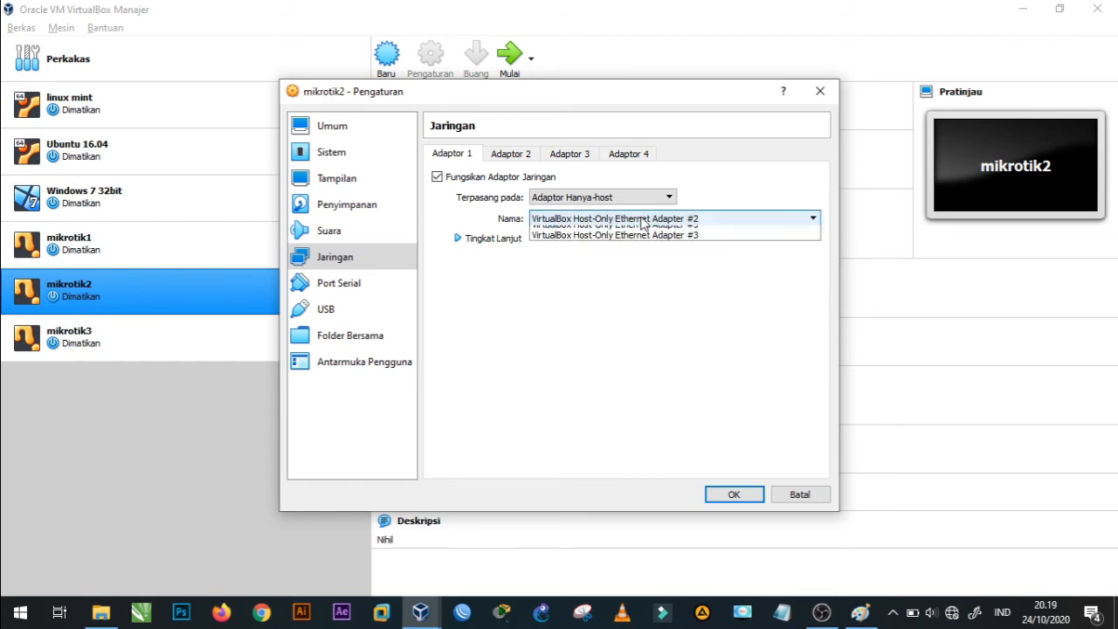
pyautogui.click(643, 220)
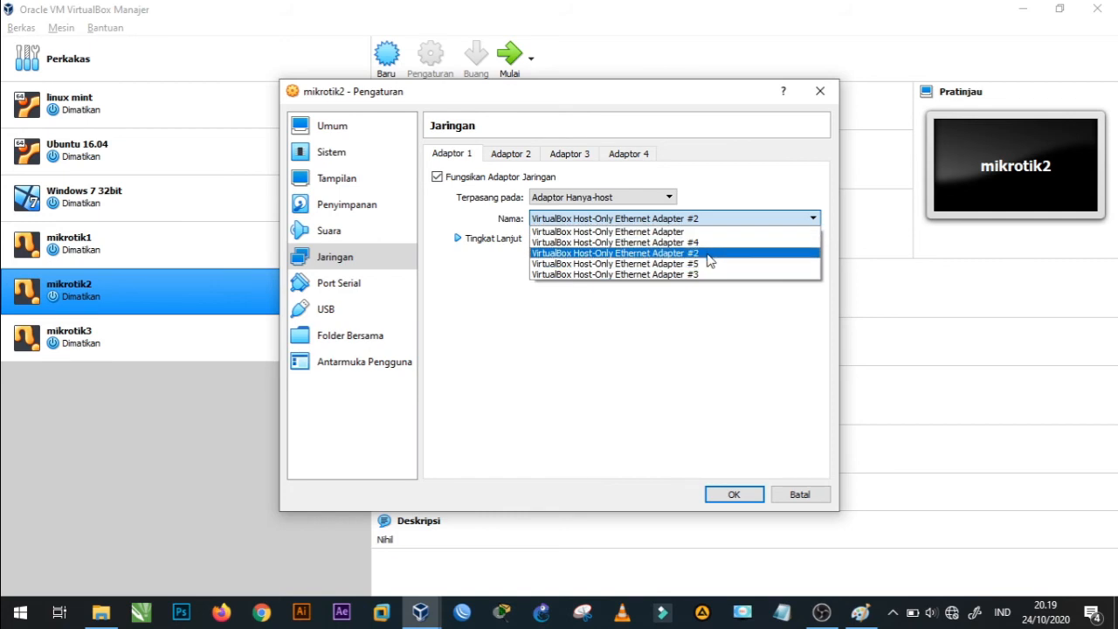
pyautogui.click(729, 182)
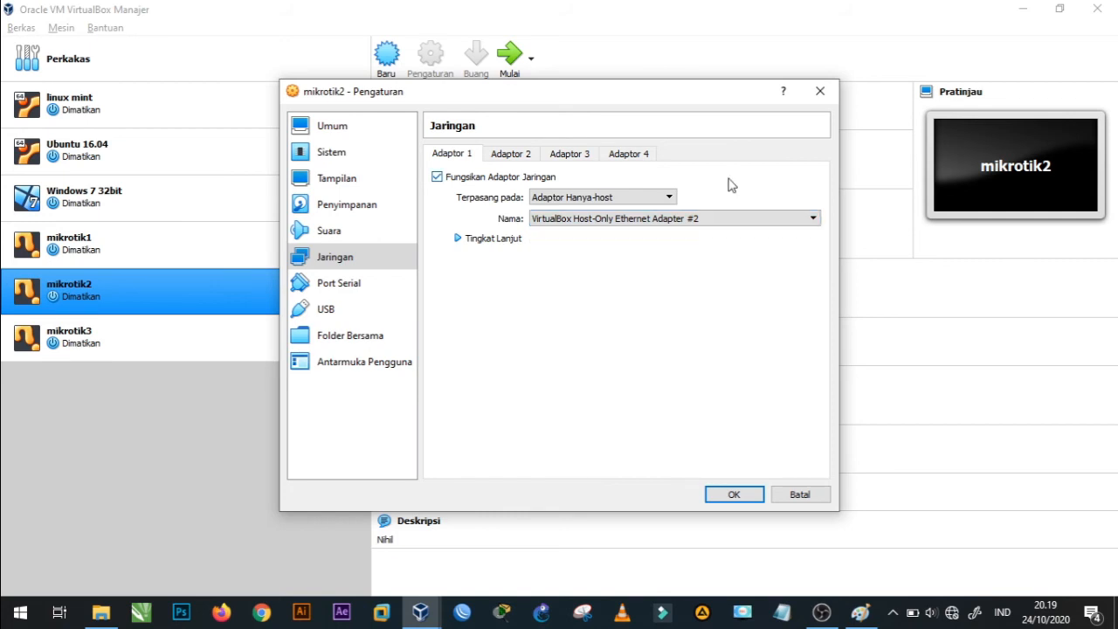
pyautogui.click(476, 240)
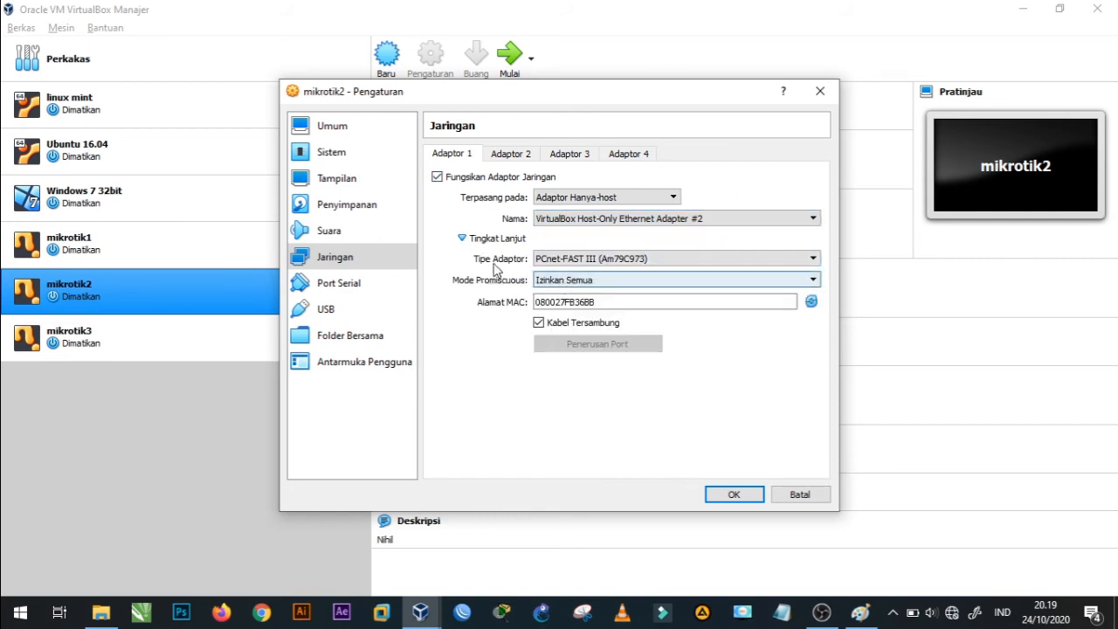
pyautogui.click(481, 239)
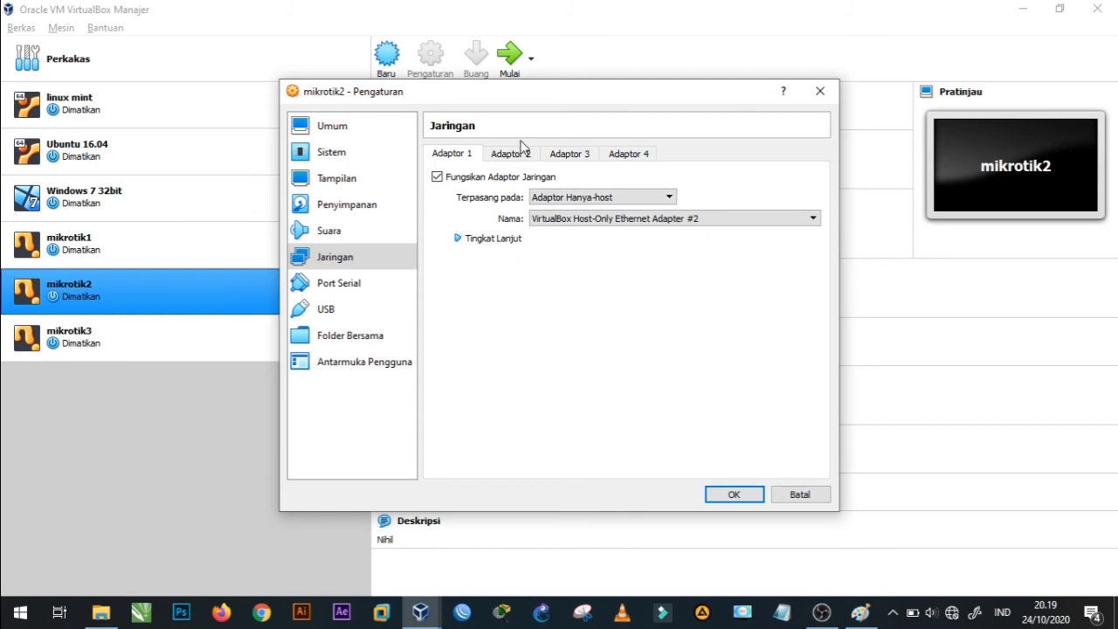
# Attach mikrotik2's Adaptor 2 to Jaringan Internal, name its internal network intnet3 and show its advanced options.
pyautogui.click(521, 155)
pyautogui.click(560, 201)
pyautogui.click(569, 231)
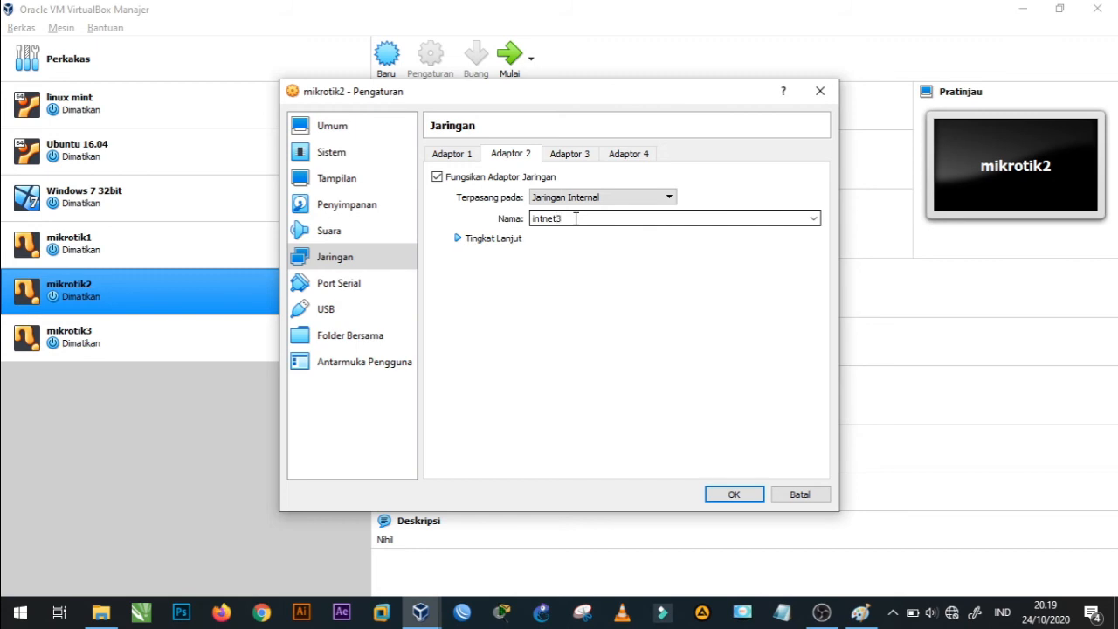
pyautogui.click(471, 242)
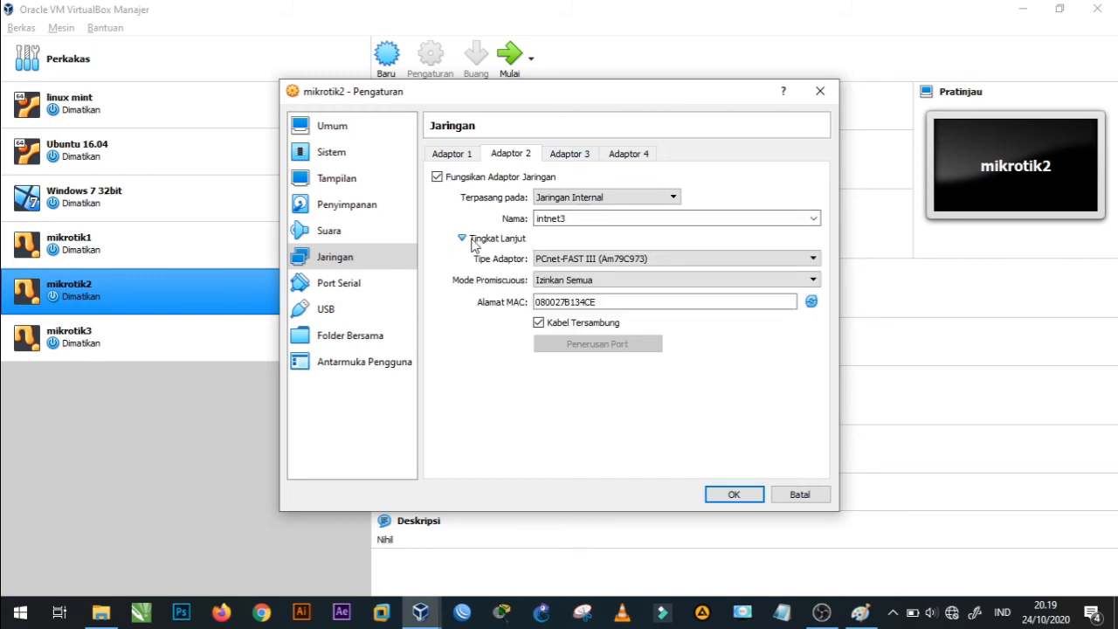
# Name the internal network of mikrotik2's Adaptor 3 intnet2 and save the machine's settings.
pyautogui.click(569, 155)
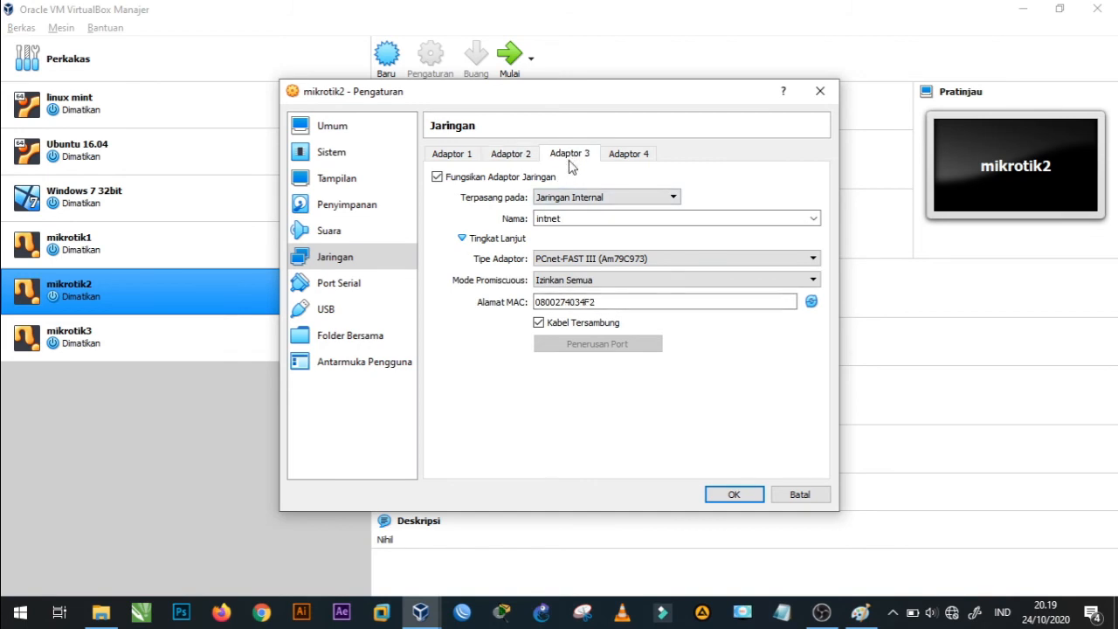
pyautogui.click(569, 218)
pyautogui.click(527, 155)
pyautogui.click(571, 156)
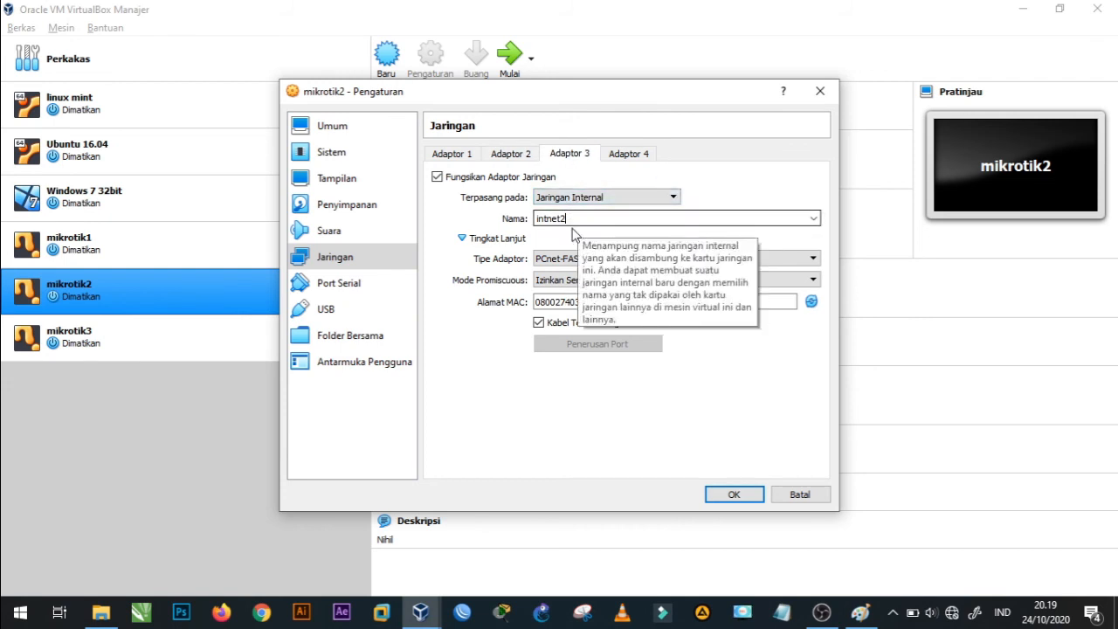
pyautogui.click(735, 494)
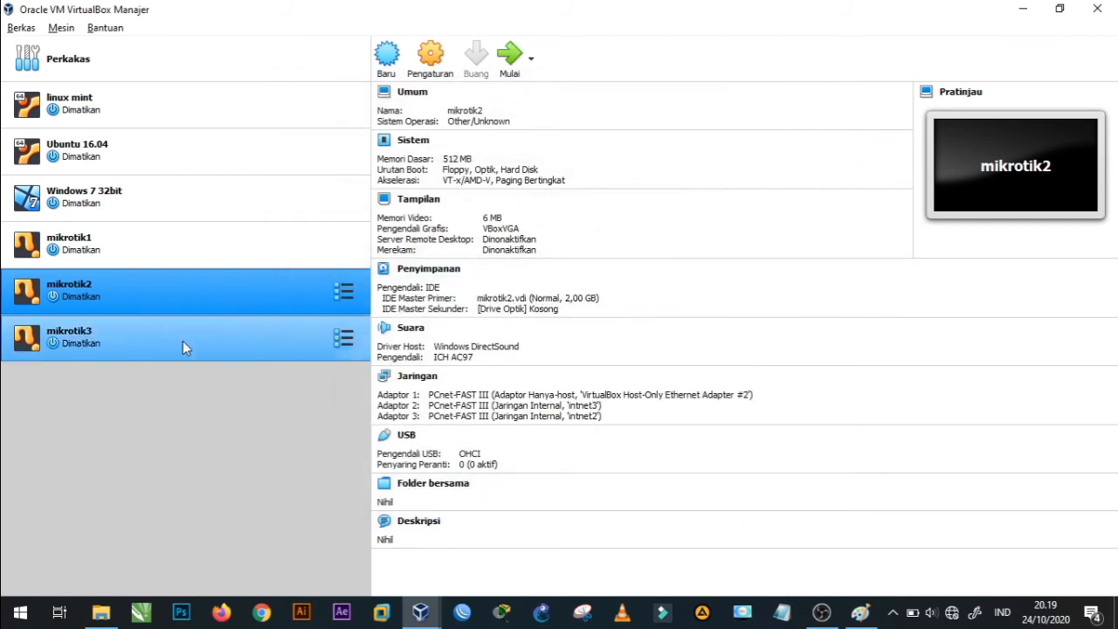
# Open mikrotik3's network settings and choose VirtualBox Host-Only Ethernet Adapter #3 as the name for Adaptor 1.
pyautogui.click(184, 342)
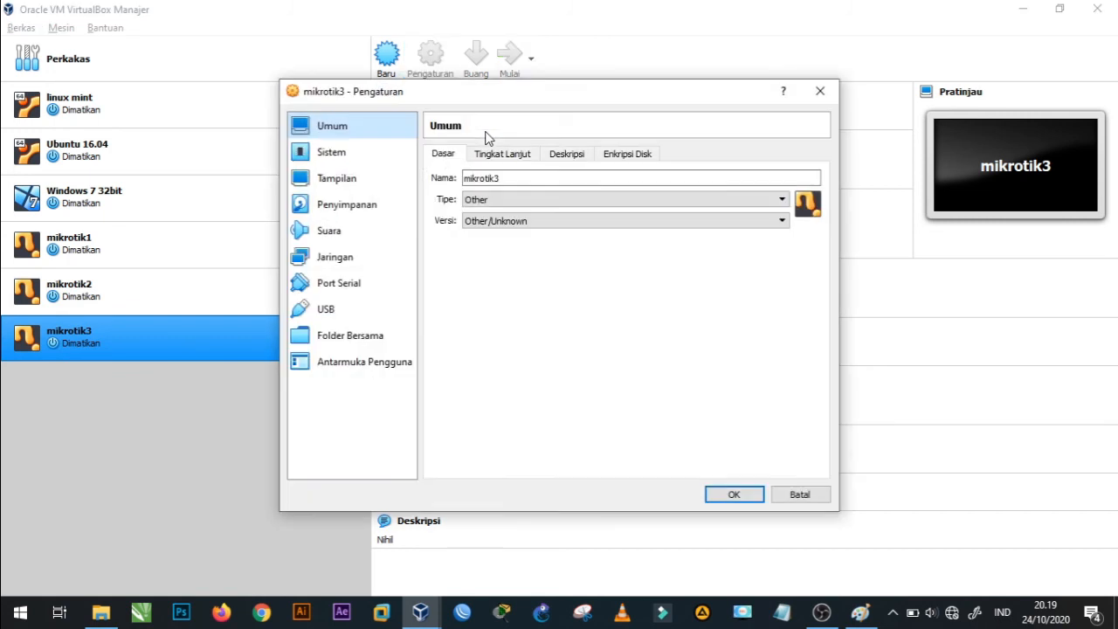
pyautogui.click(352, 261)
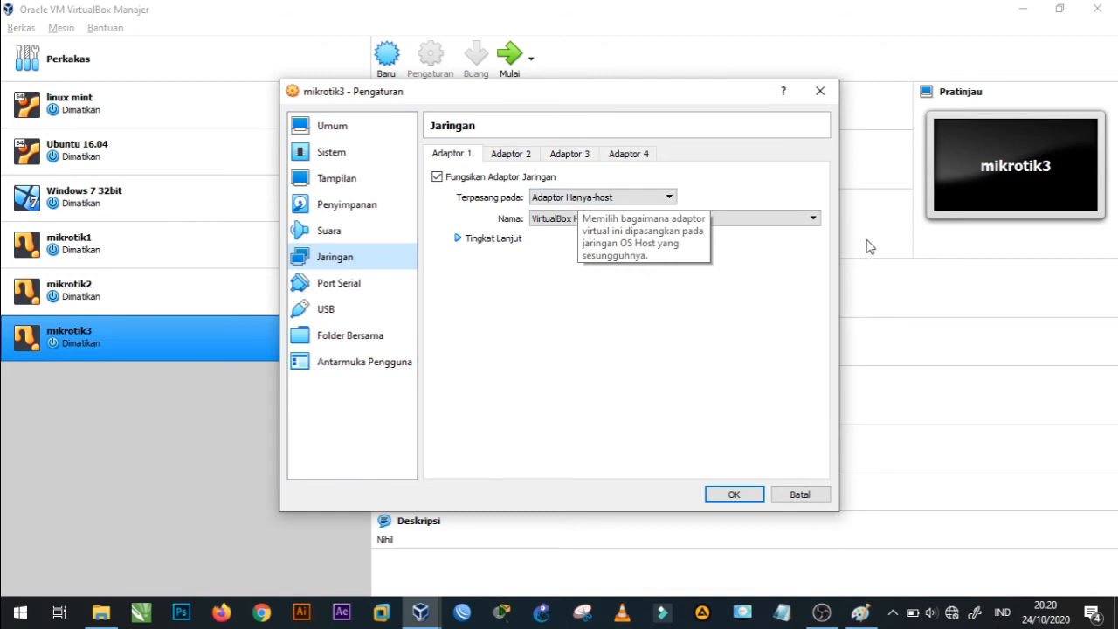
pyautogui.click(749, 220)
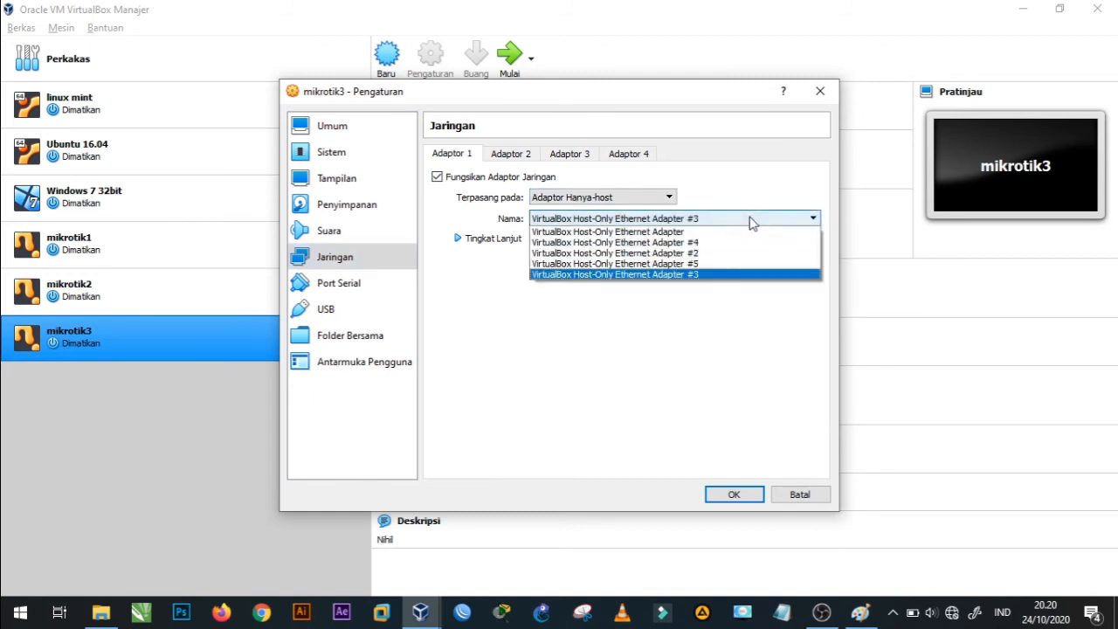
pyautogui.click(716, 274)
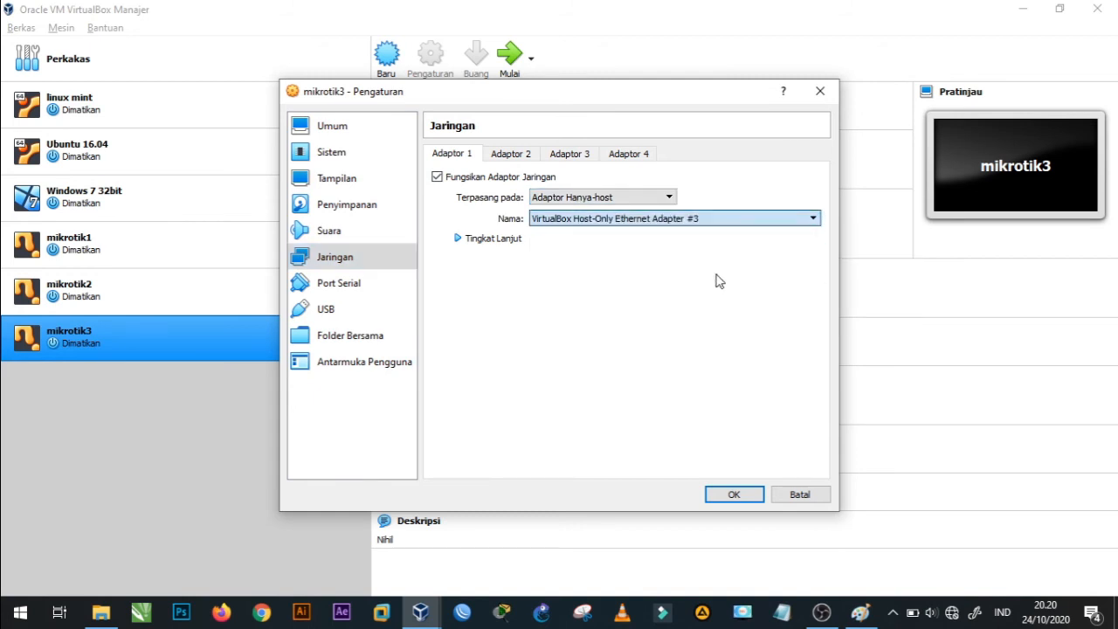
# Show the advanced options of mikrotik3's Adaptor 1 and set its promiscuous mode to Izinkan Semua.
pyautogui.click(485, 240)
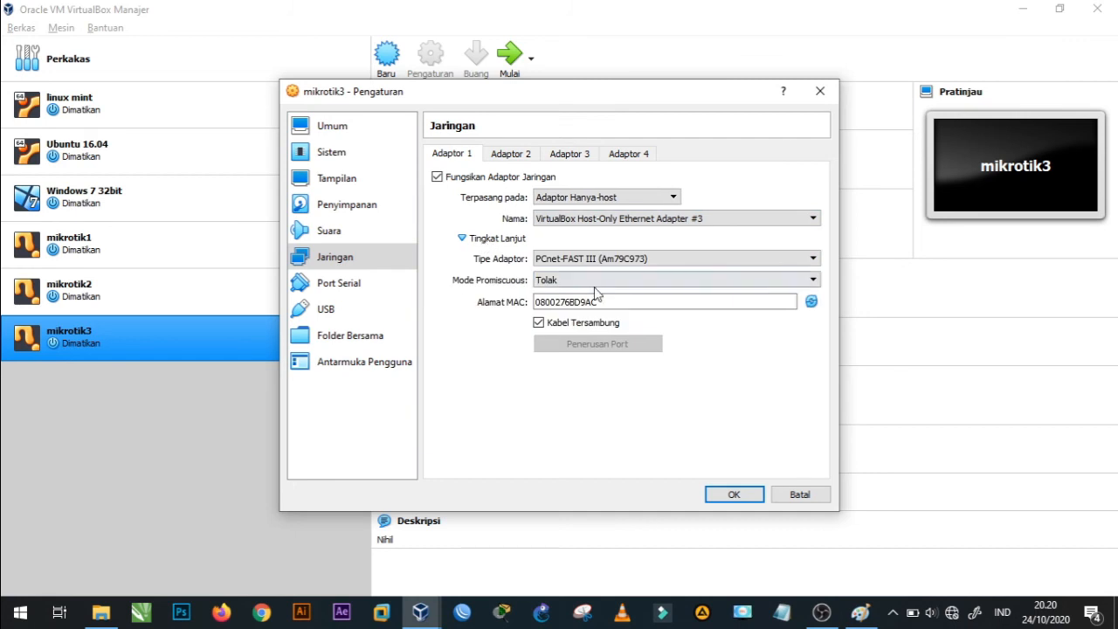
pyautogui.click(568, 281)
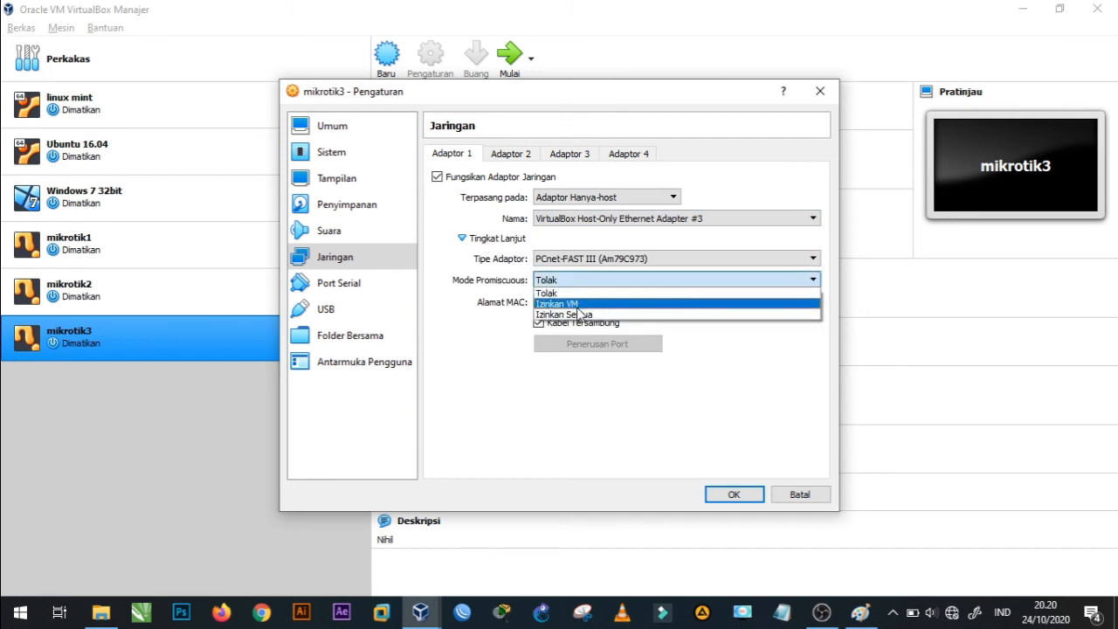
pyautogui.click(579, 310)
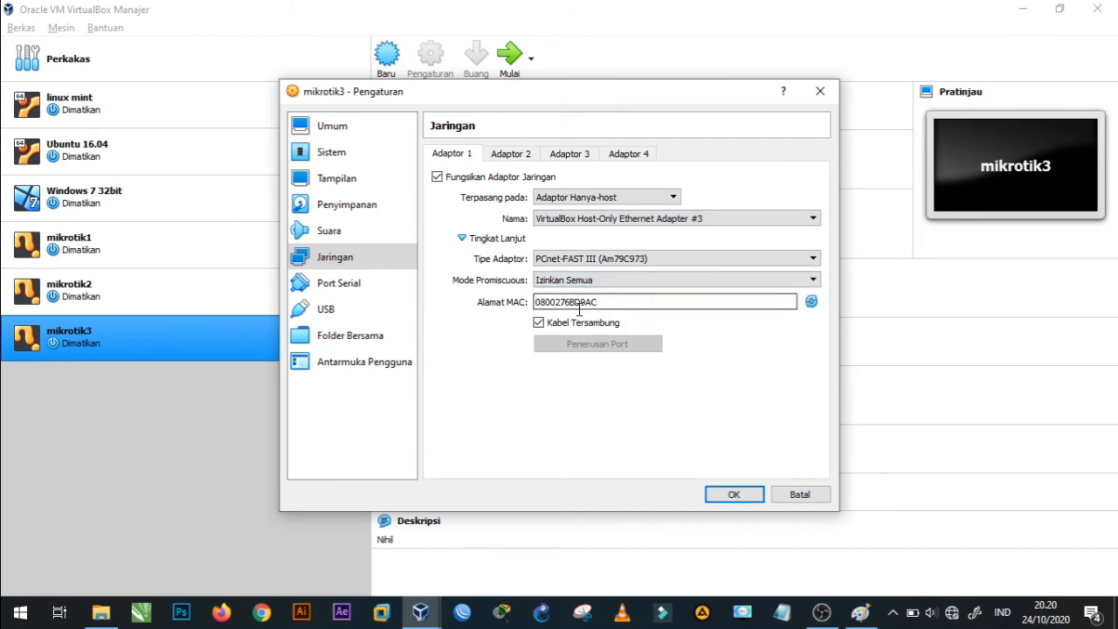
# Put mikrotik3's Adaptor 2 on internal network intnet1 and Adaptor 3 on intnet3, and save the machine's settings.
pyautogui.click(512, 153)
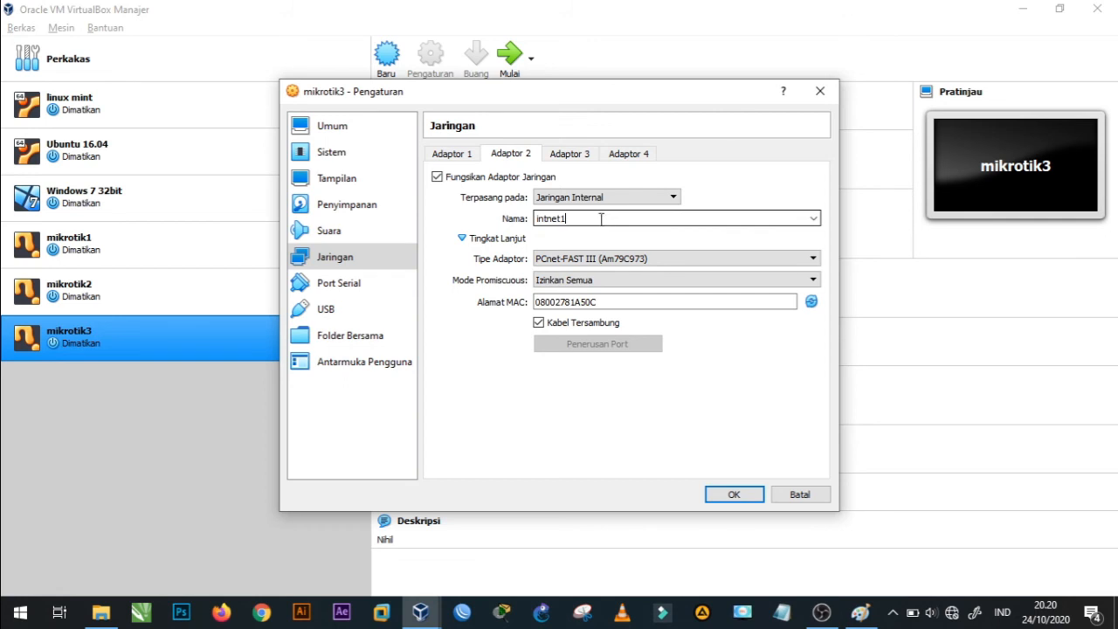
pyautogui.click(570, 157)
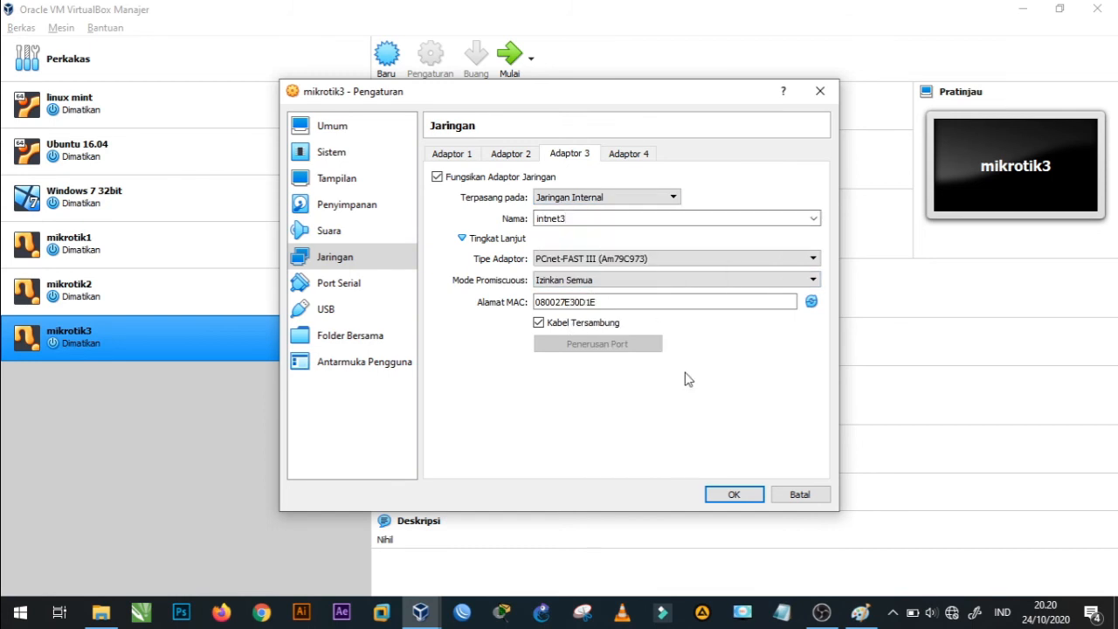
pyautogui.click(725, 496)
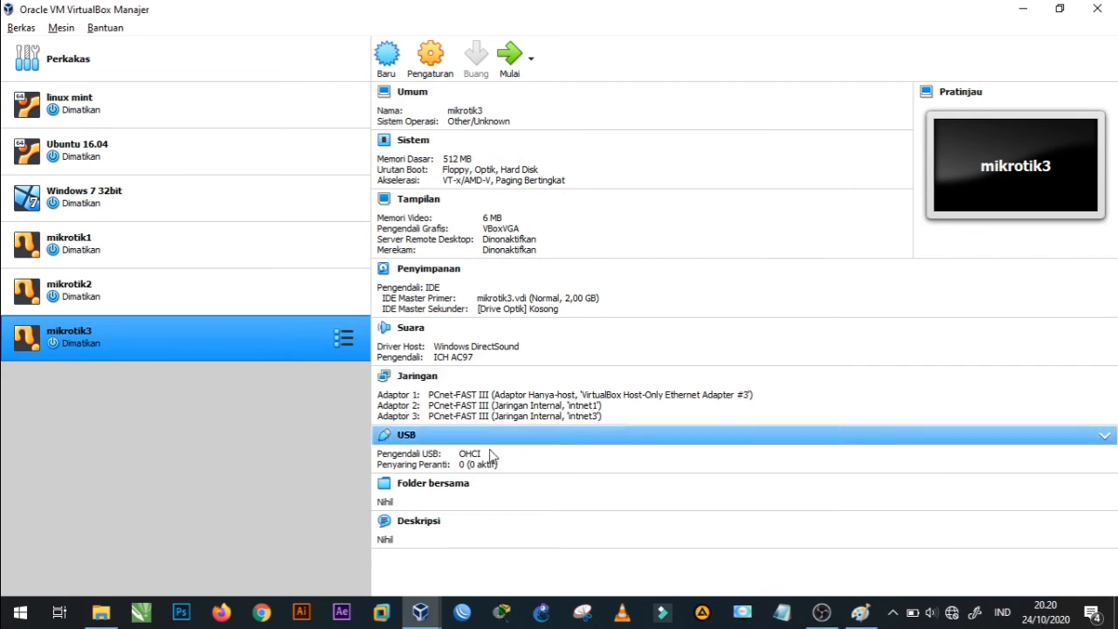
# Minimise the VirtualBox manager and the Paint topology diagram, and launch WinBox.
pyautogui.click(1021, 15)
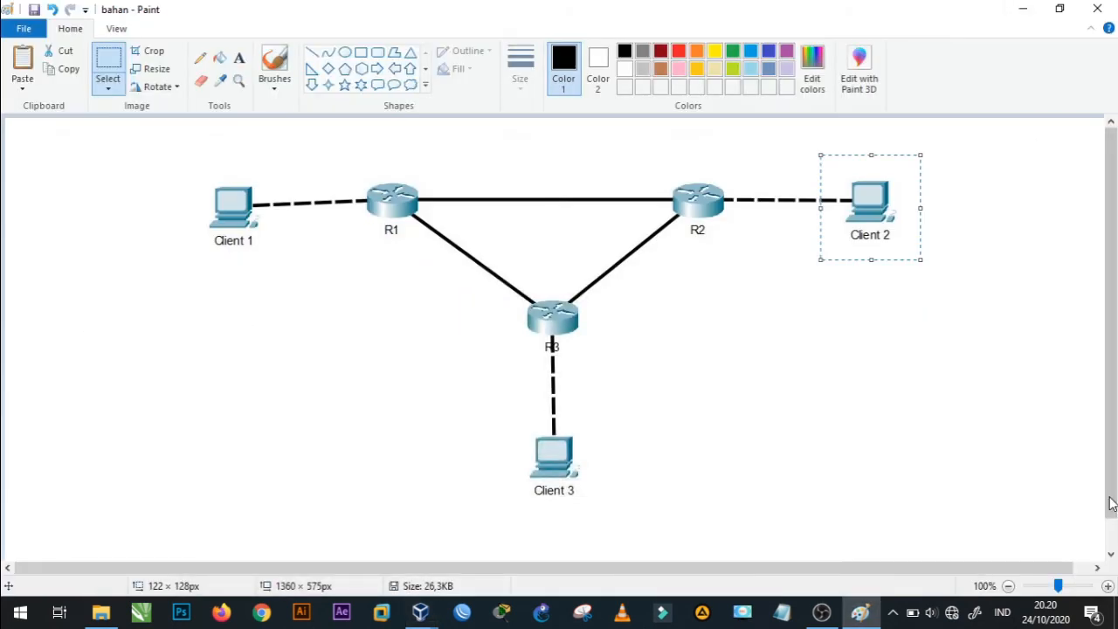
pyautogui.click(1022, 16)
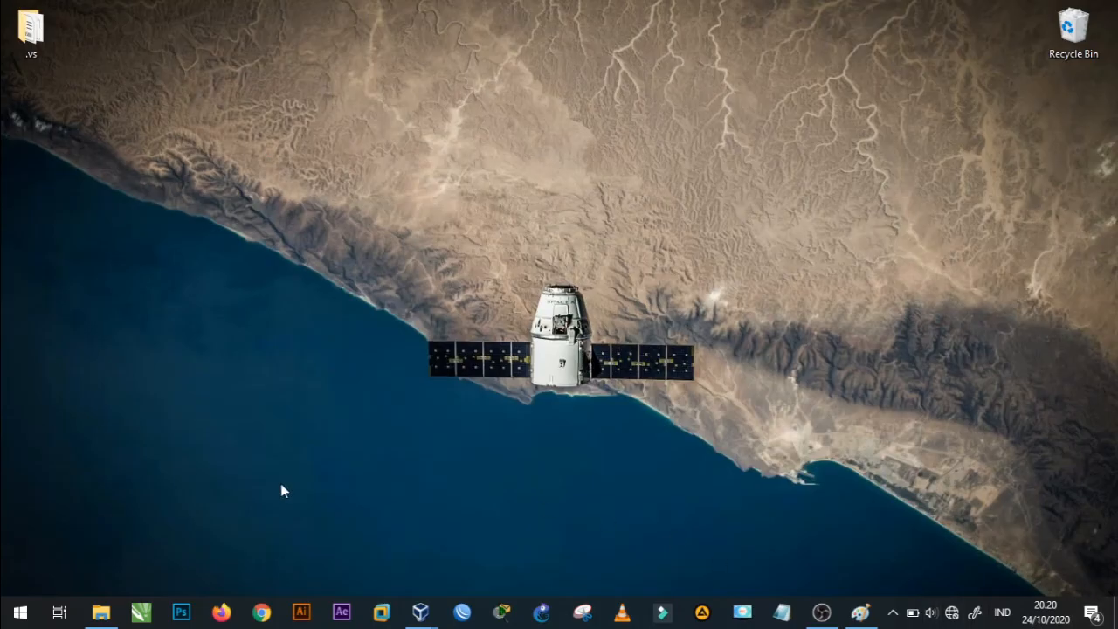
pyautogui.click(463, 605)
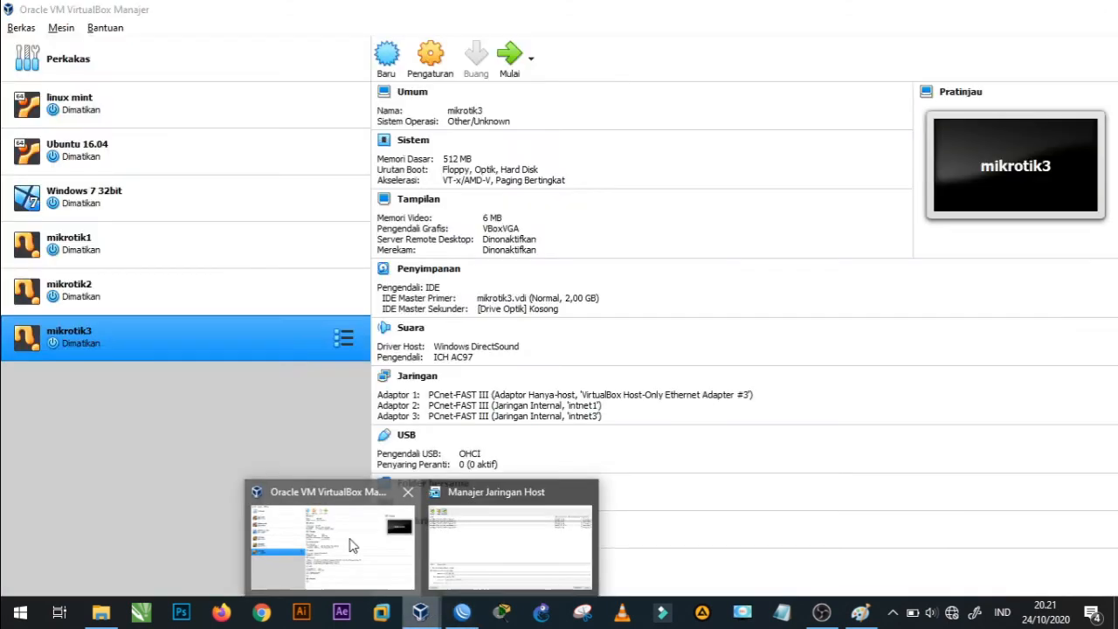
# Switch to the VirtualBox manager and start the mikrotik1 virtual machine.
pyautogui.click(350, 543)
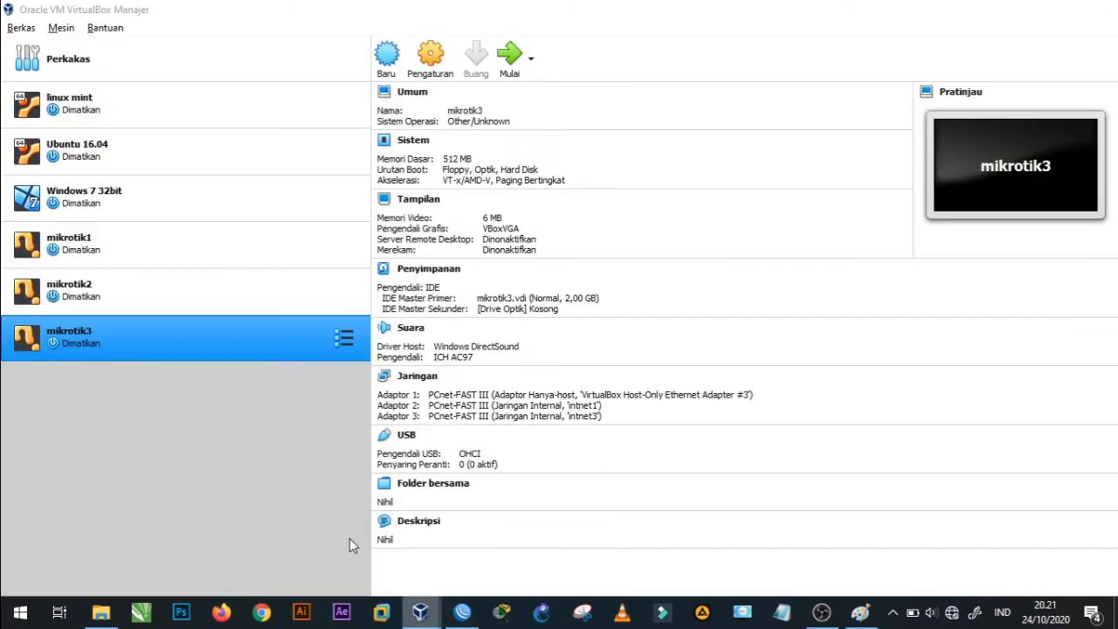
pyautogui.click(232, 250)
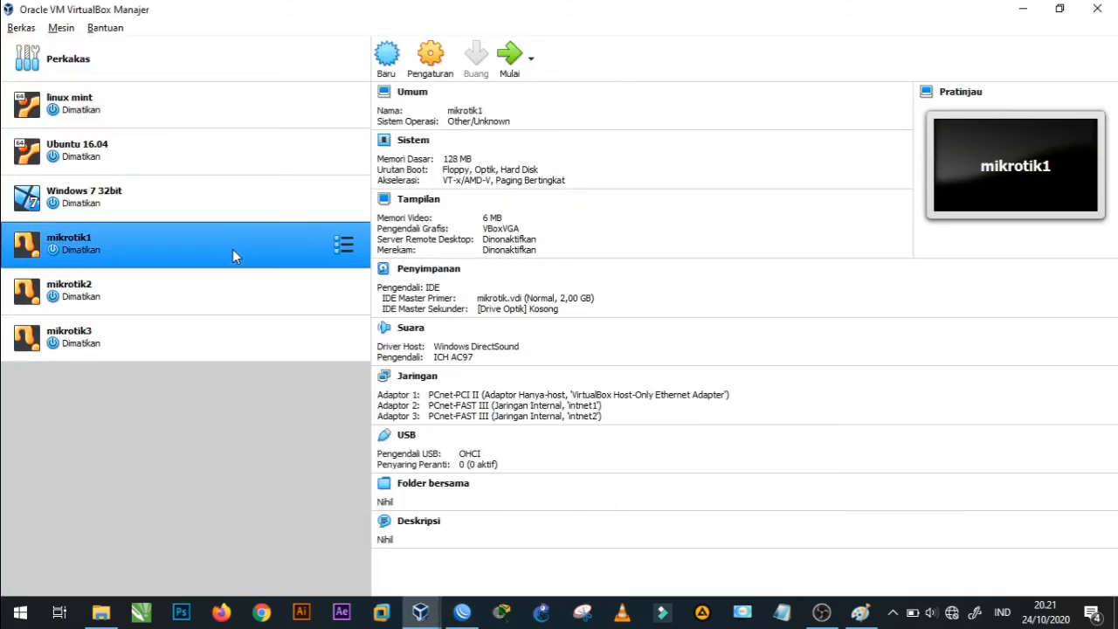
pyautogui.click(525, 57)
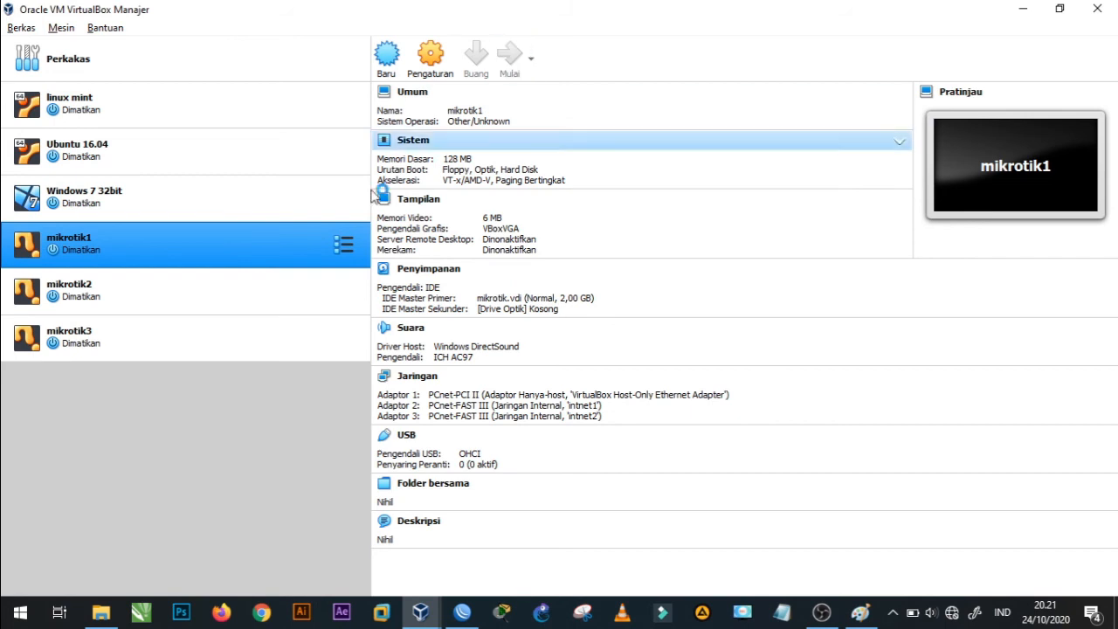
# Minimise the mikrotik1 console window and start the mikrotik2 virtual machine.
pyautogui.keyDown('ctrl'); pyautogui.click(258, 278); pyautogui.keyUp('ctrl')
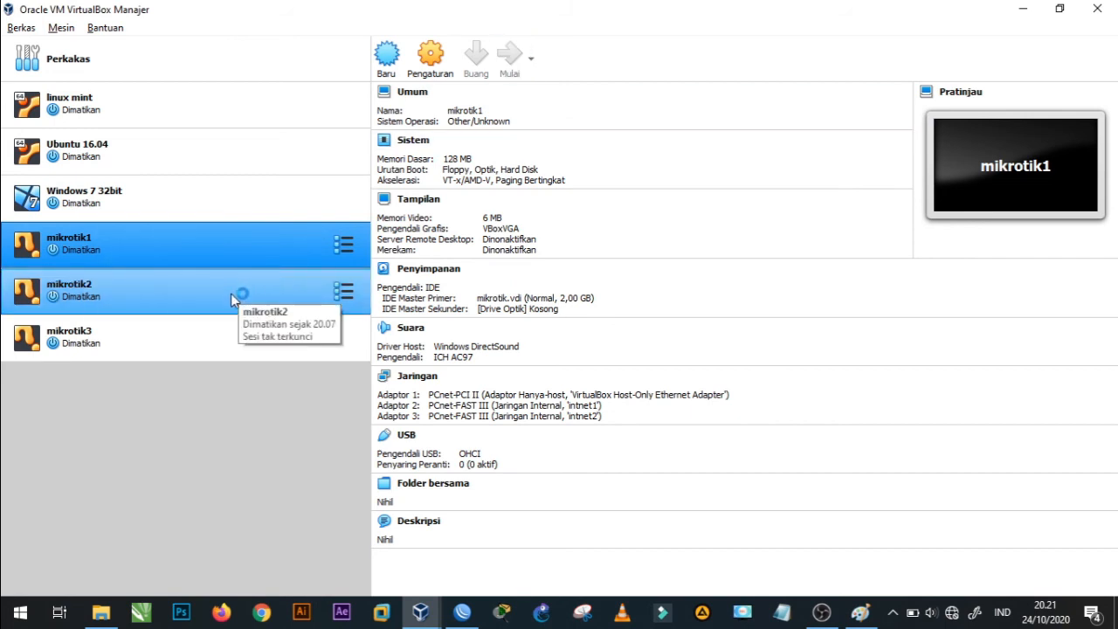
pyautogui.click(168, 298)
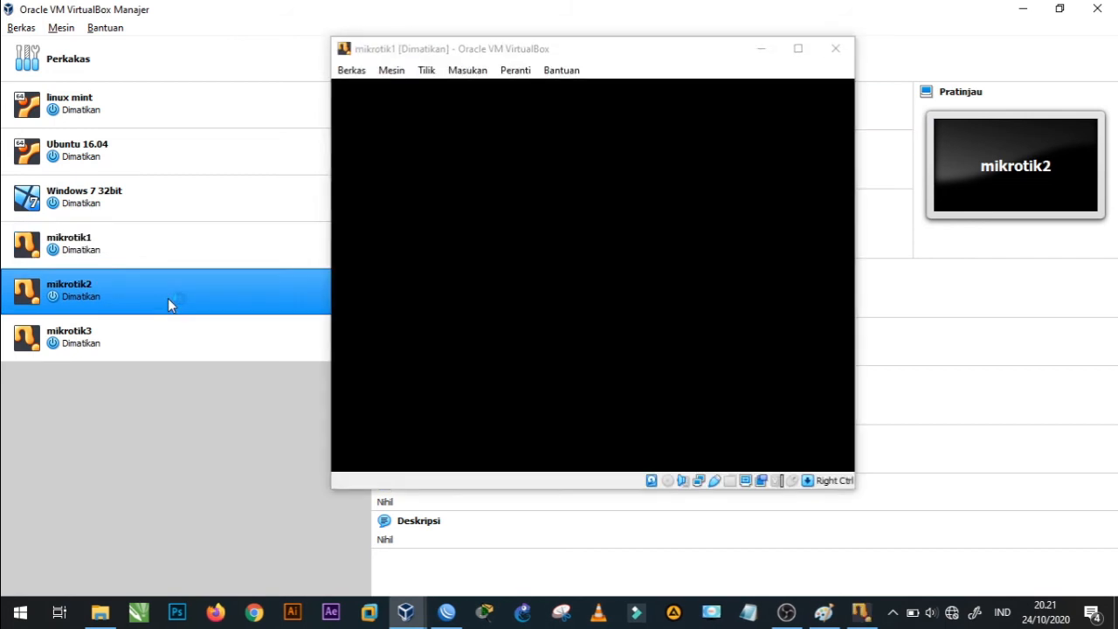
pyautogui.click(764, 55)
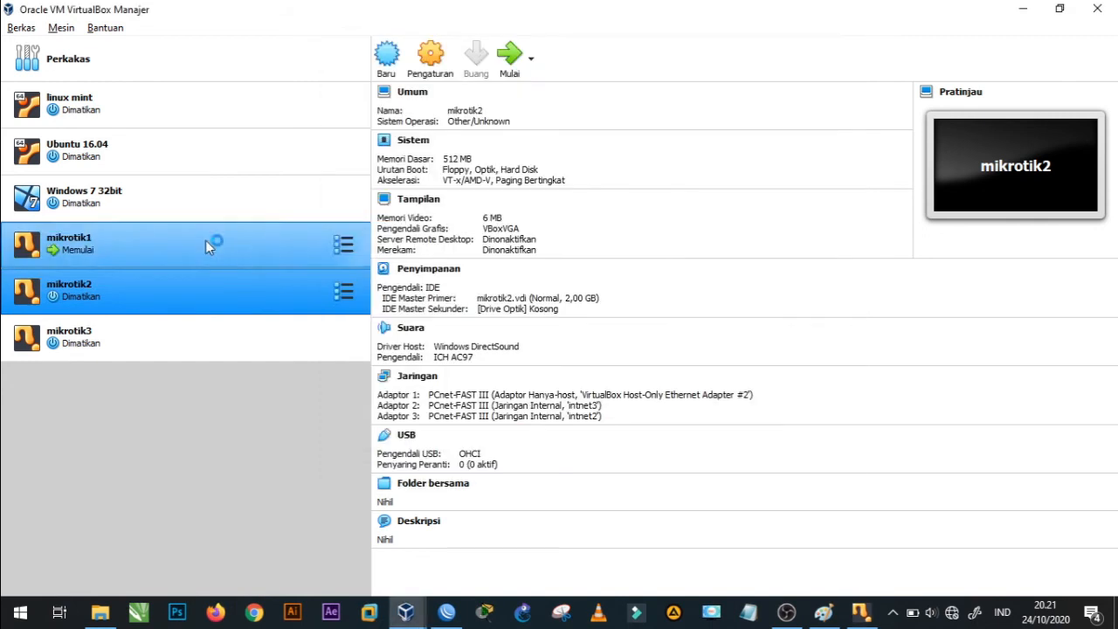
pyautogui.click(511, 54)
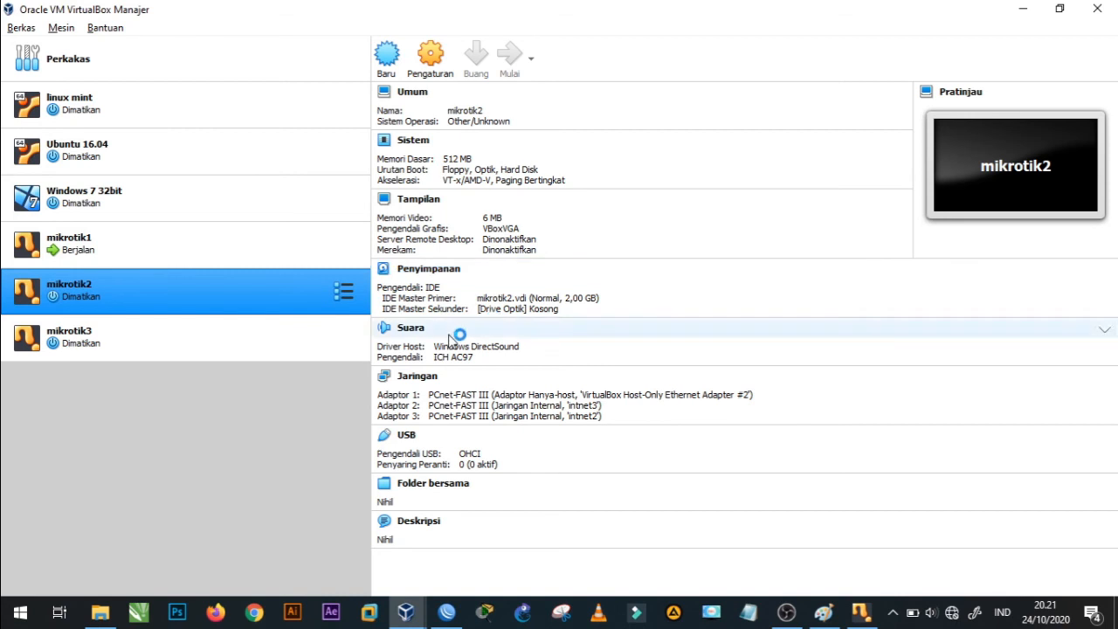
# Start the mikrotik3 virtual machine and minimise its console window.
pyautogui.keyDown('ctrl'); pyautogui.click(166, 353); pyautogui.keyUp('ctrl')
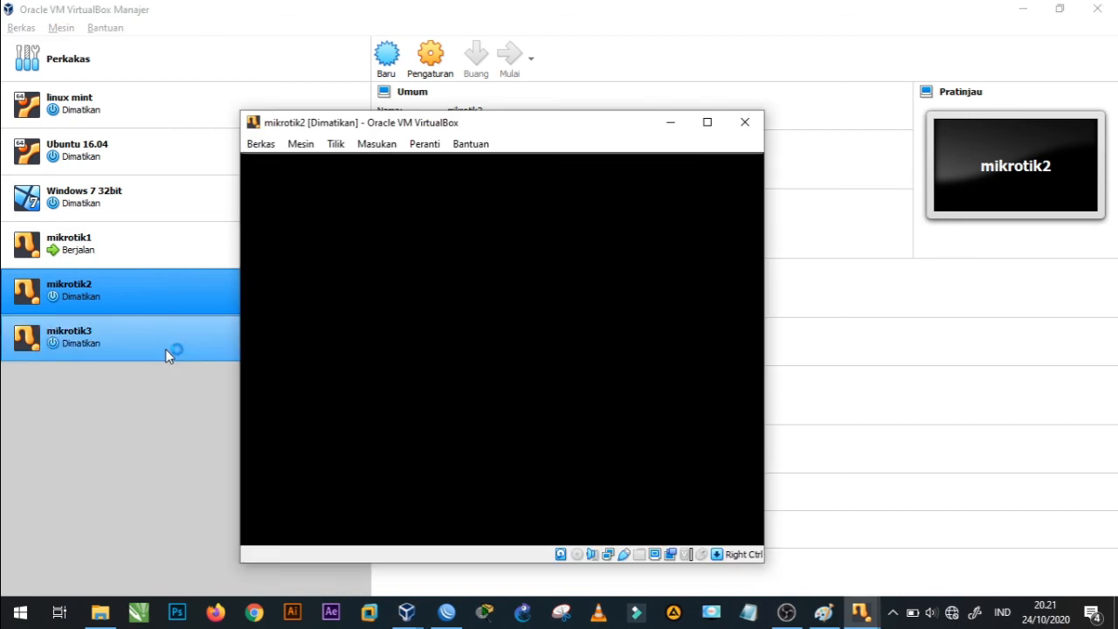
pyautogui.click(166, 350)
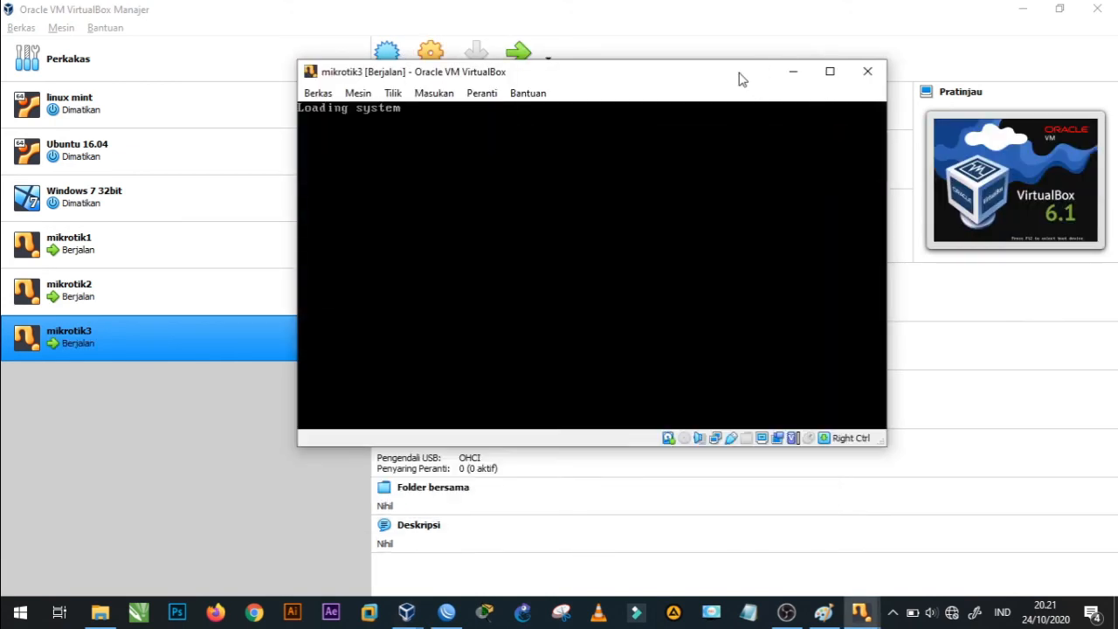
pyautogui.click(802, 70)
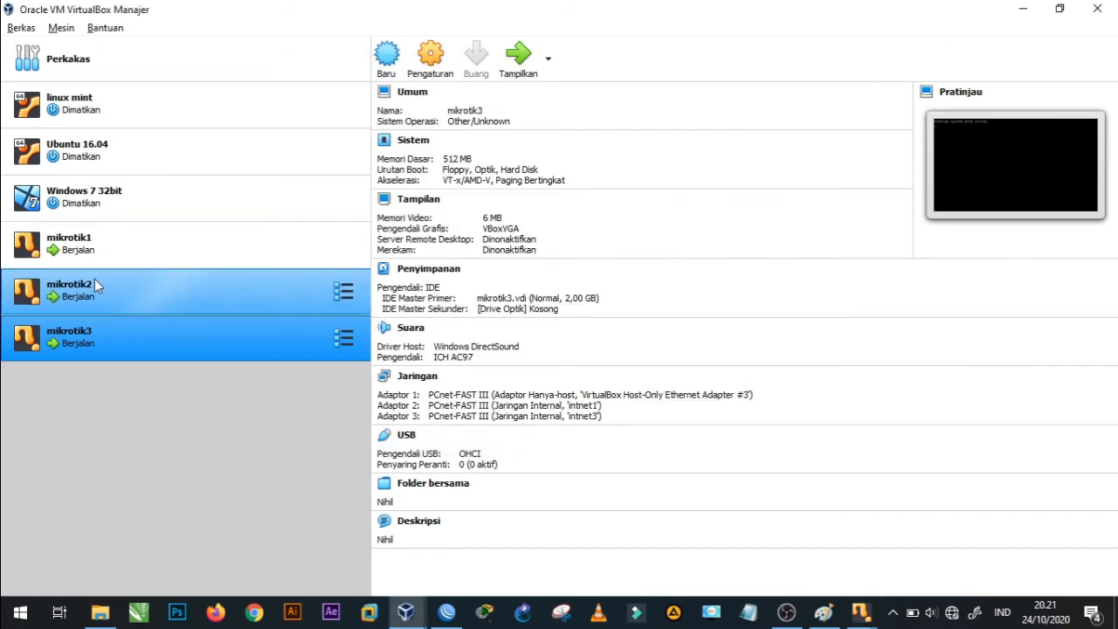
# Switch to WinBox, refresh the list of neighbouring routers and select the entry with MAC address 08:00:27:6B:D9:AC.
pyautogui.click(446, 612)
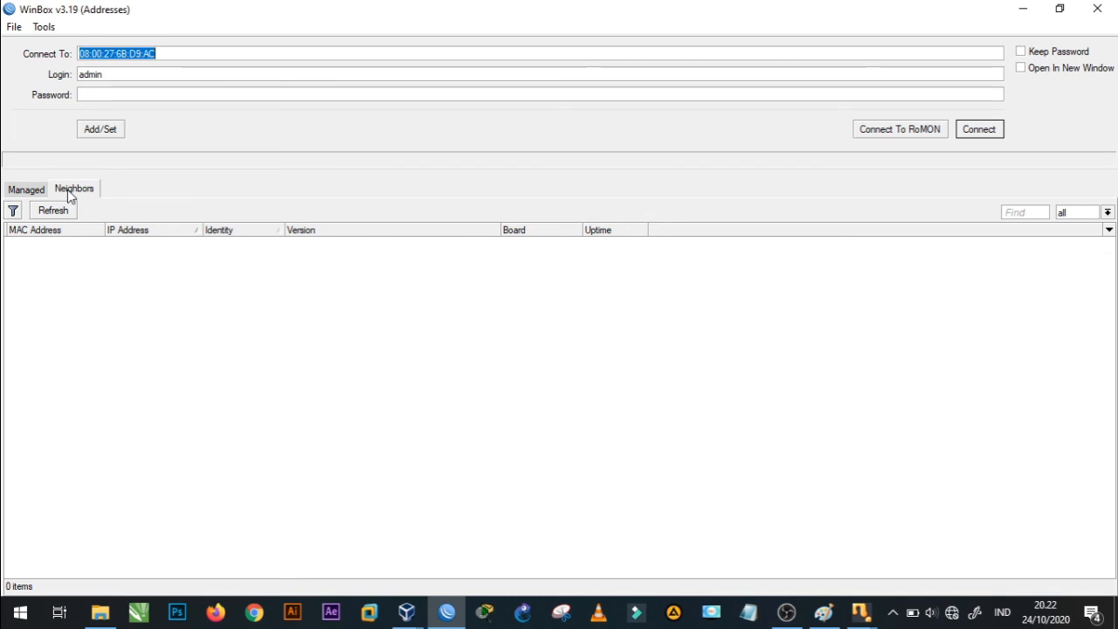
pyautogui.click(65, 219)
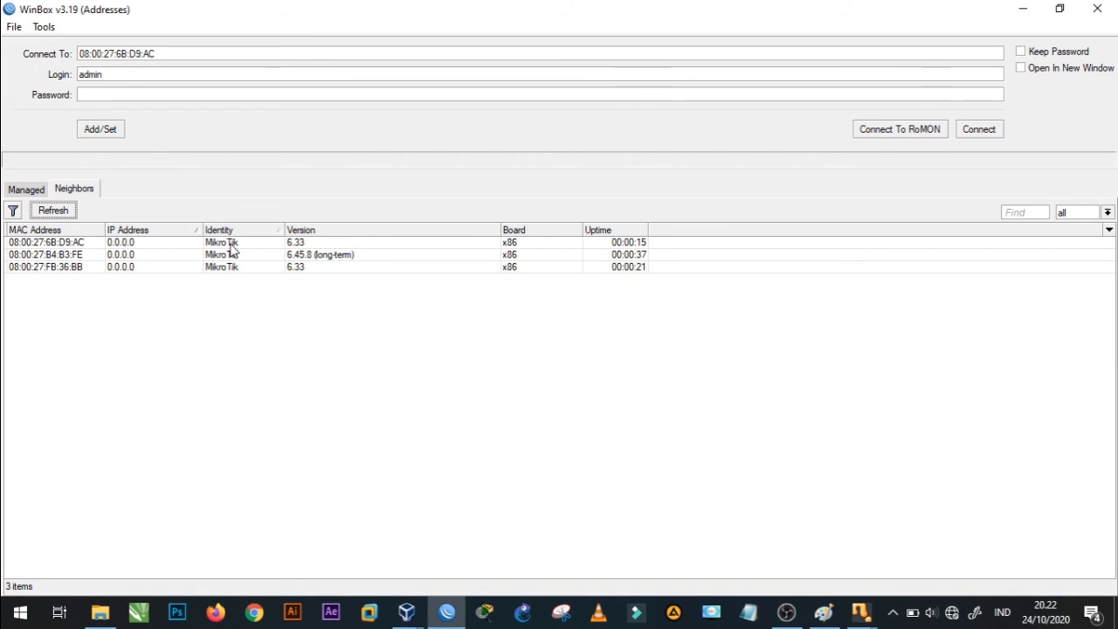
pyautogui.click(41, 245)
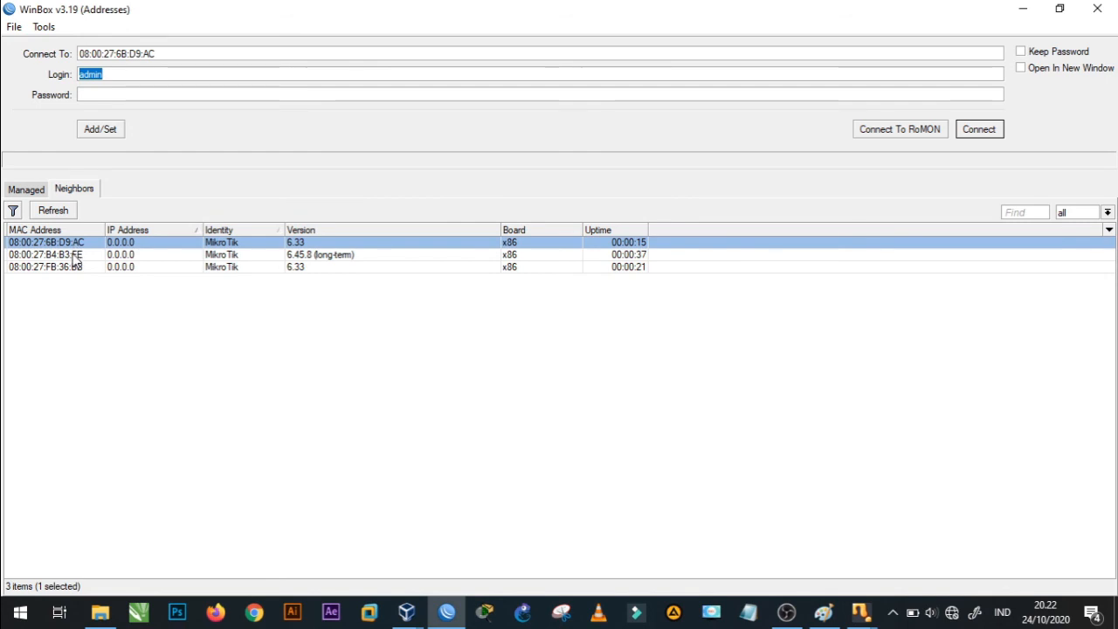
# Switch to the VirtualBox manager and move its window aside so WinBox's neighbour MAC addresses stay in view.
pyautogui.click(406, 616)
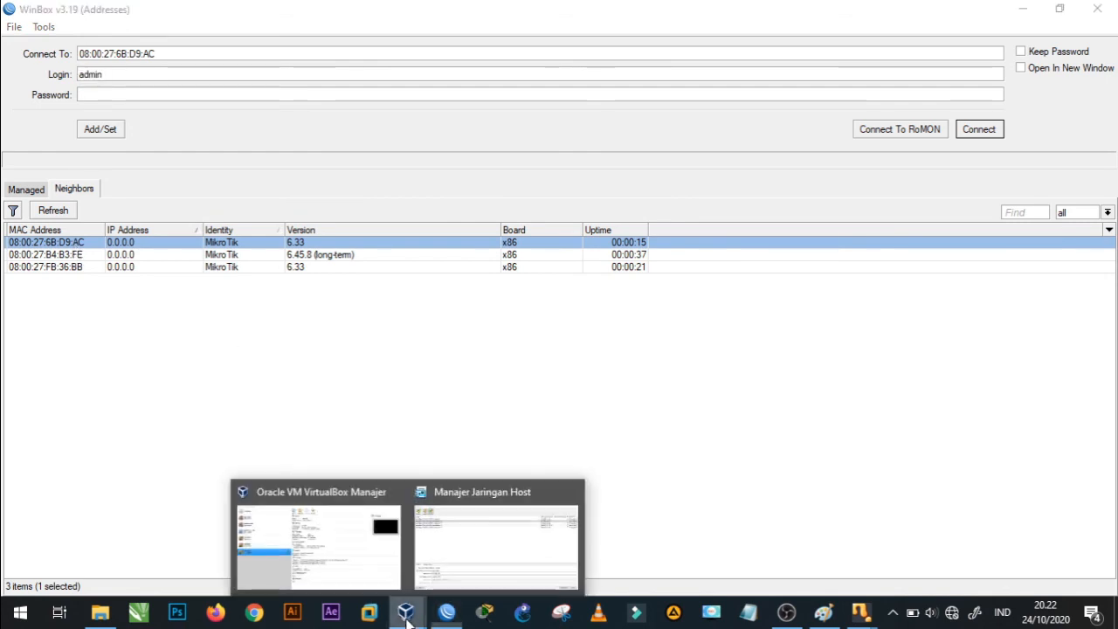
pyautogui.click(342, 539)
pyautogui.moveTo(503, 18); pyautogui.dragTo(856, 39)
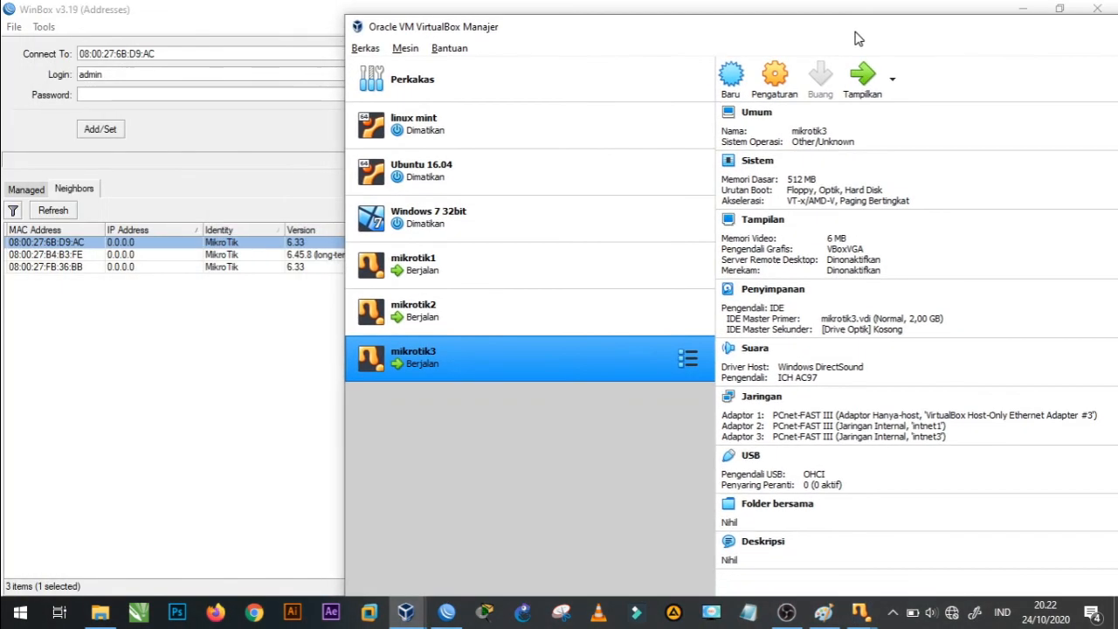
# Open mikrotik1's network settings and check the MAC address in the advanced options of Adaptor 1.
pyautogui.click(506, 270)
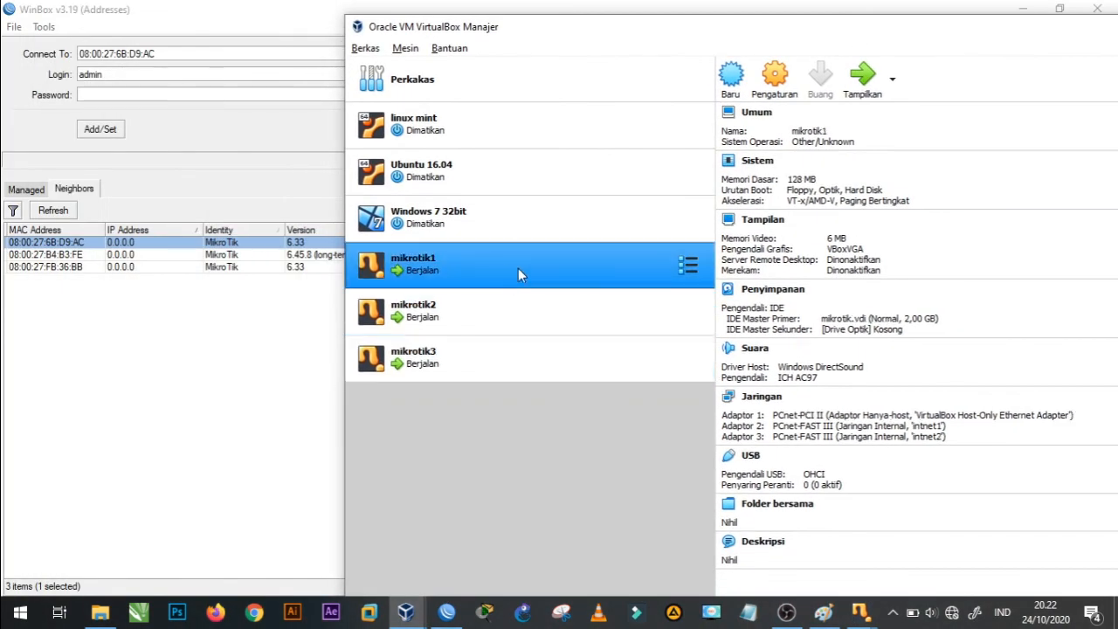
pyautogui.click(776, 86)
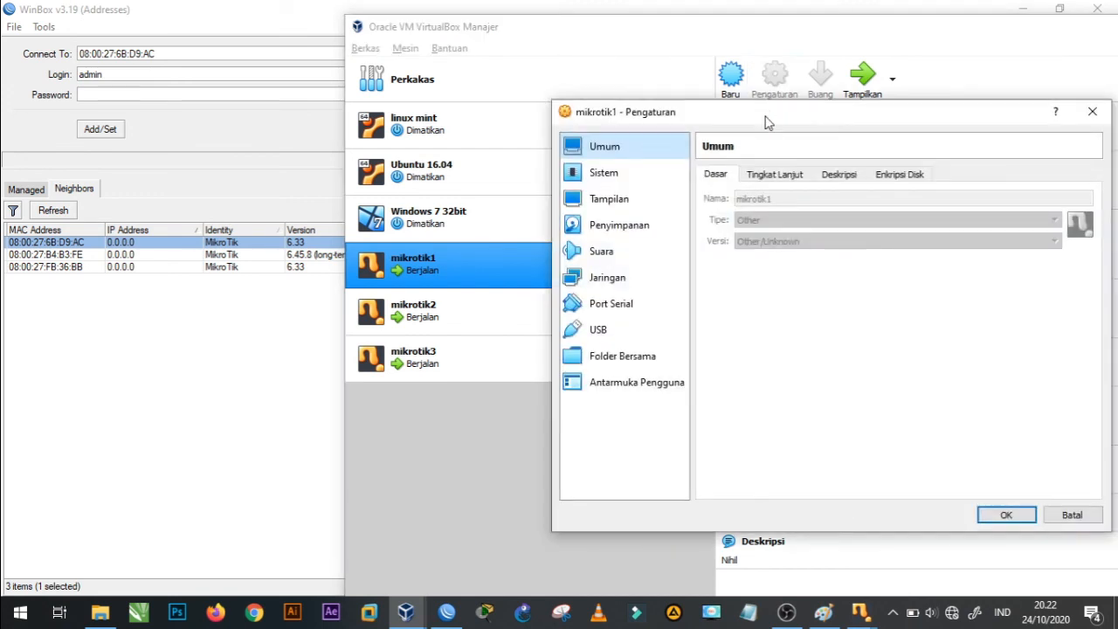
pyautogui.moveTo(766, 122); pyautogui.dragTo(710, 96)
pyautogui.click(581, 252)
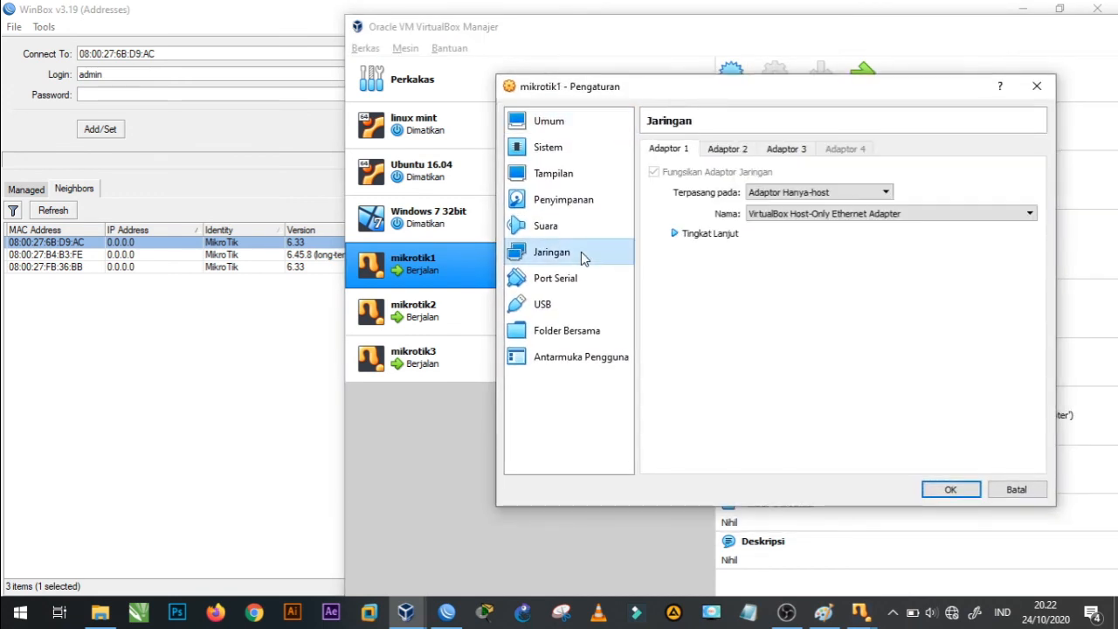
pyautogui.click(675, 234)
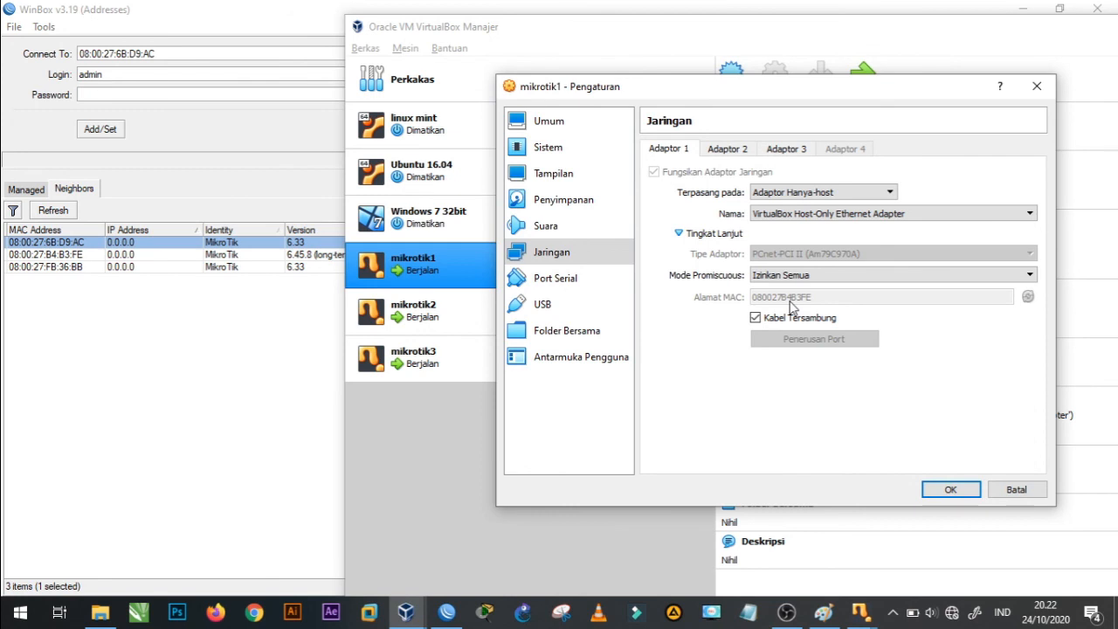
pyautogui.moveTo(802, 305)
# Connect WinBox to the neighbour 08:00:27:B4:B3:FE as admin and dismiss the RouterOS licence notice.
pyautogui.click(59, 256)
pyautogui.click(59, 255)
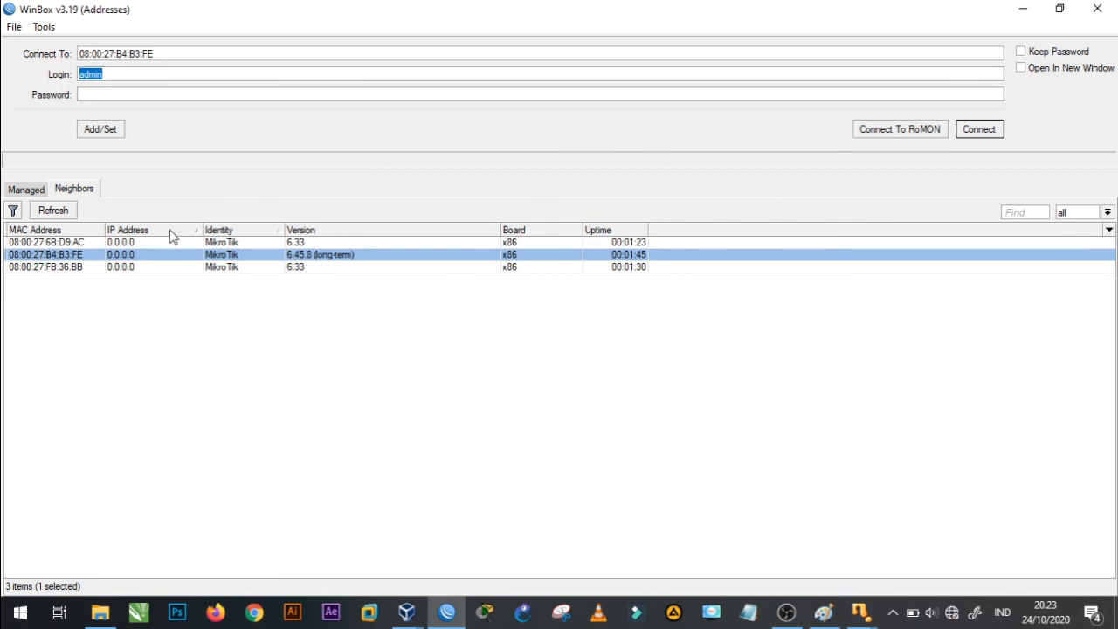
pyautogui.click(980, 129)
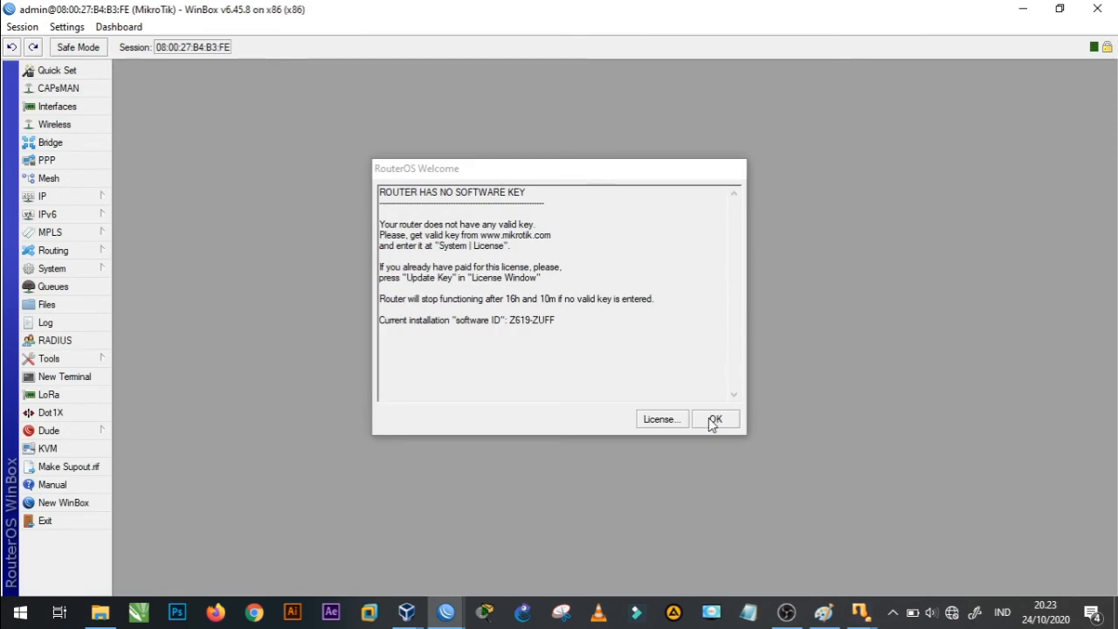
pyautogui.click(713, 423)
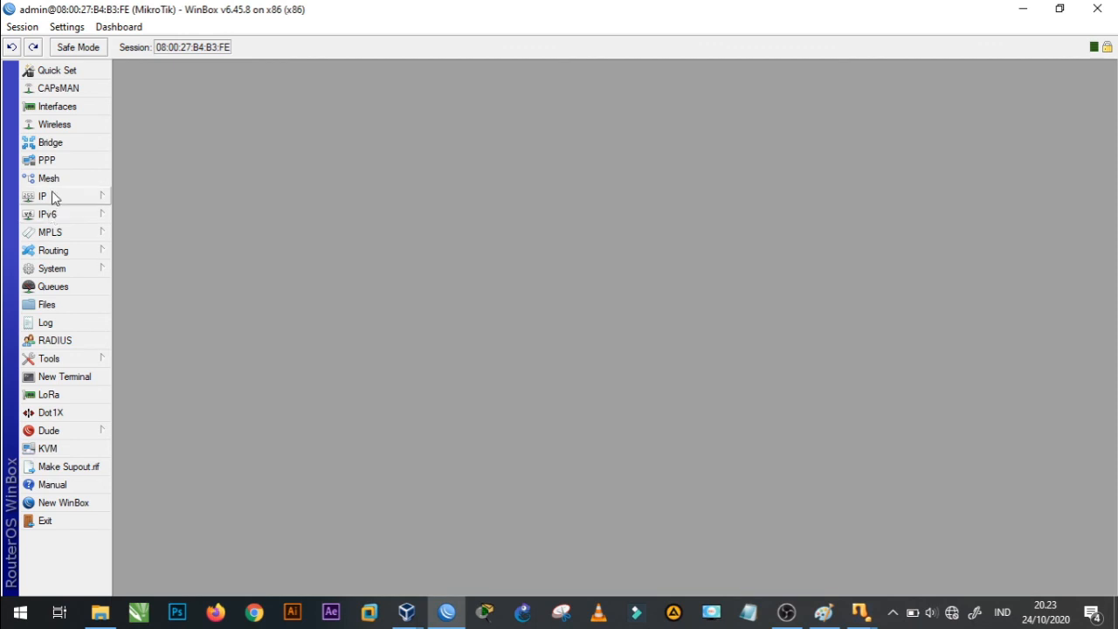
# Set the system identity of the connected router 08:00:27:B4:B3:FE to MikroTik1.
pyautogui.click(81, 272)
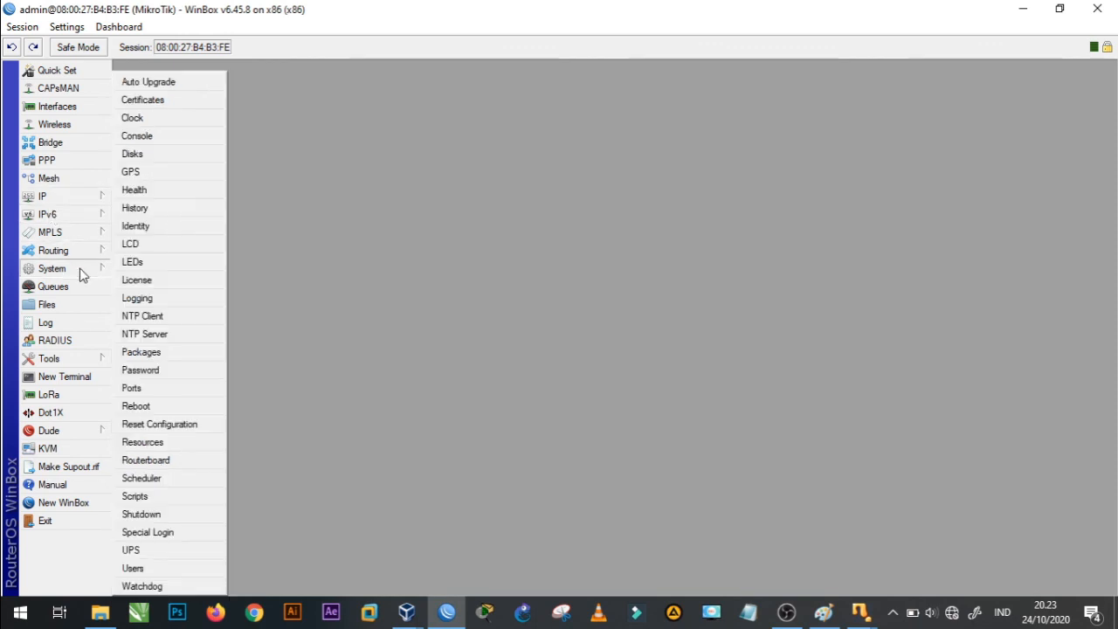
pyautogui.click(136, 226)
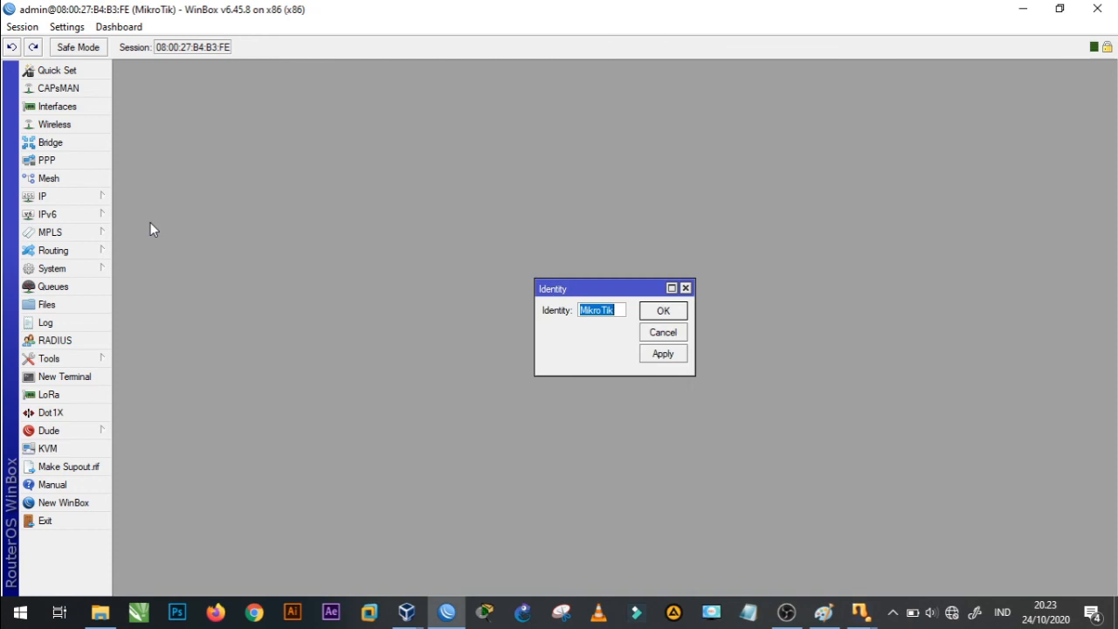
pyautogui.click(624, 310)
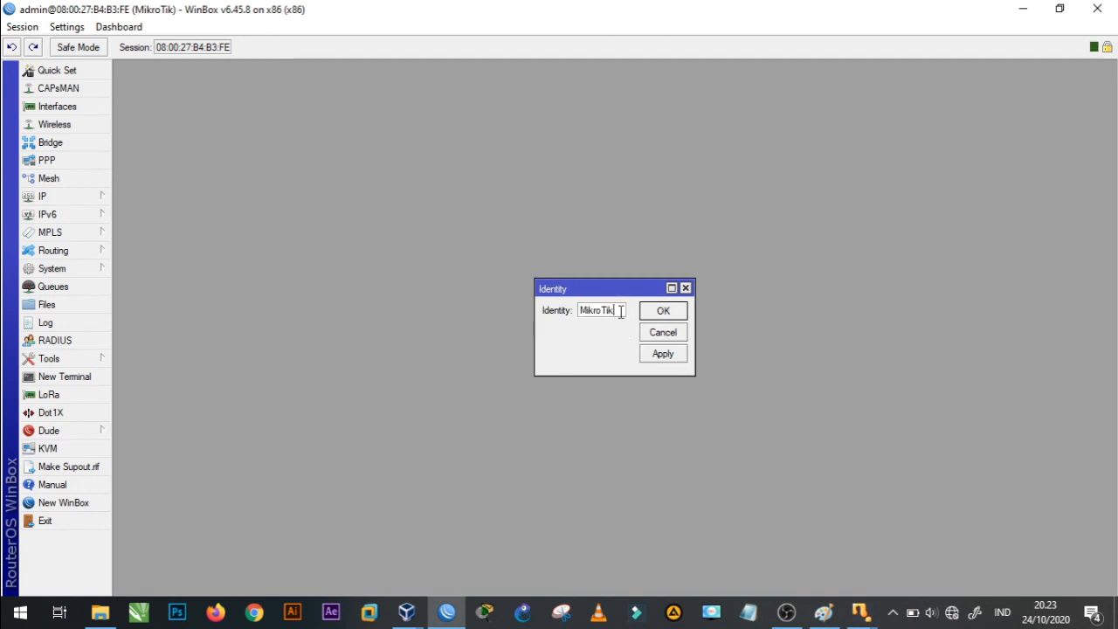
pyautogui.click(664, 356)
pyautogui.click(664, 312)
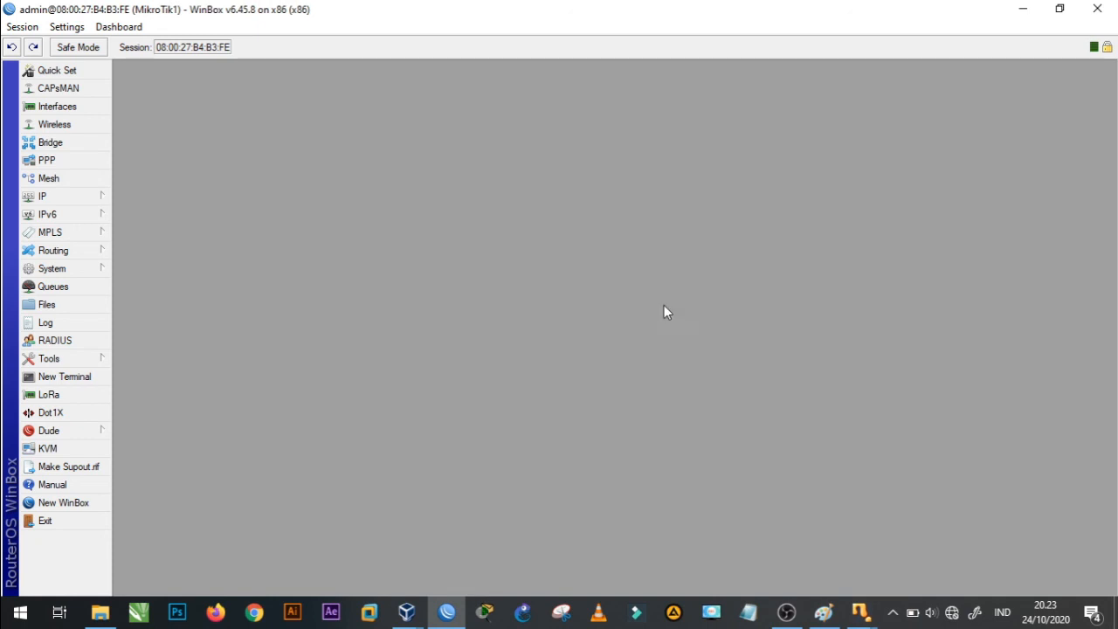
# Open a new WinBox connection window alongside the MikroTik1 session and keep it maximised.
pyautogui.click(79, 502)
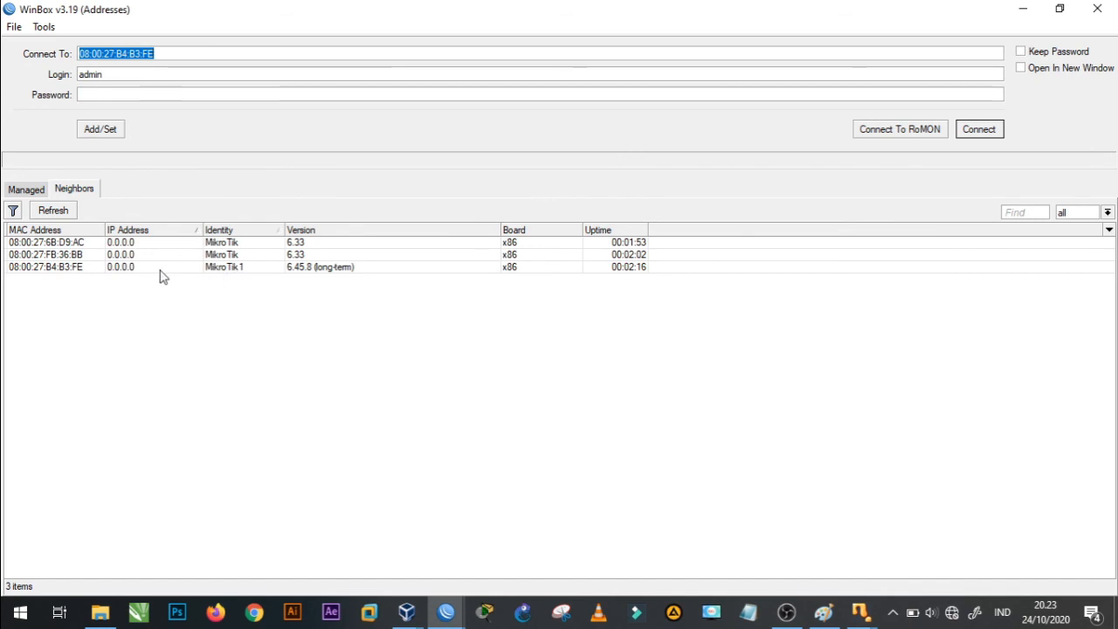
pyautogui.moveTo(140, 11); pyautogui.dragTo(406, 90)
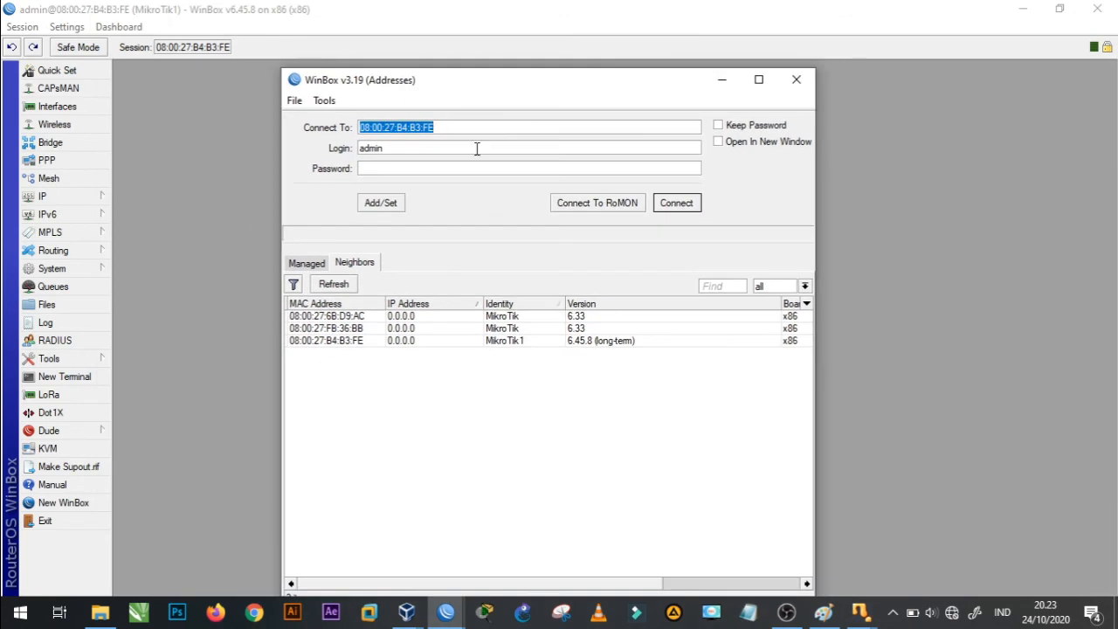
pyautogui.click(758, 80)
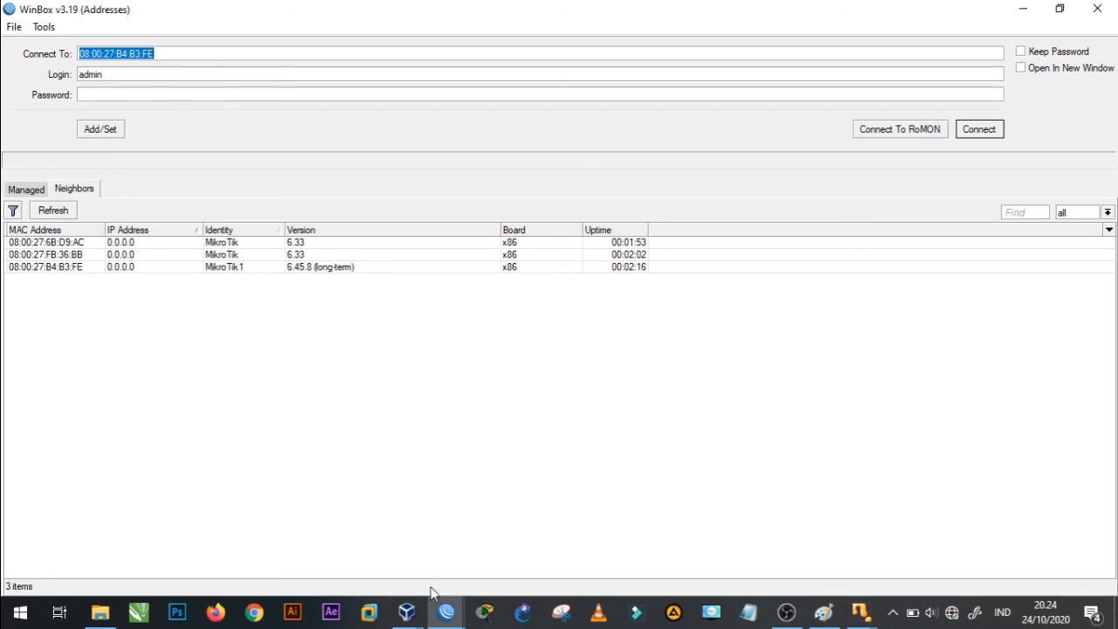
# In the VirtualBox manager, close mikrotik1's settings and check the MAC address in the advanced network options of mikrotik2's Adaptor 1.
pyautogui.click(423, 616)
pyautogui.click(365, 553)
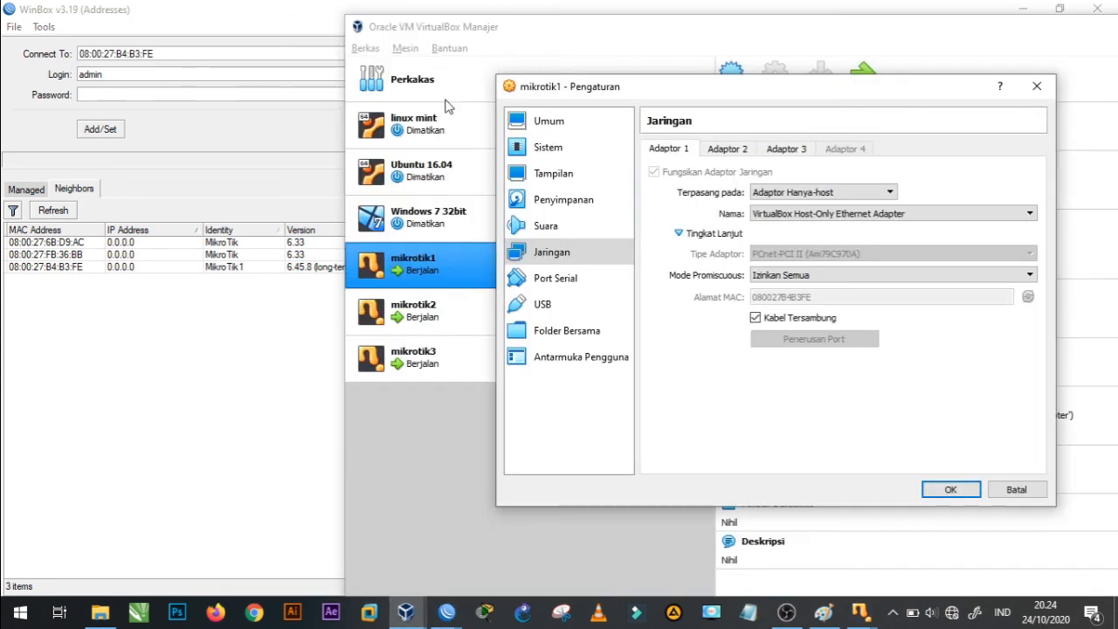
pyautogui.click(1037, 85)
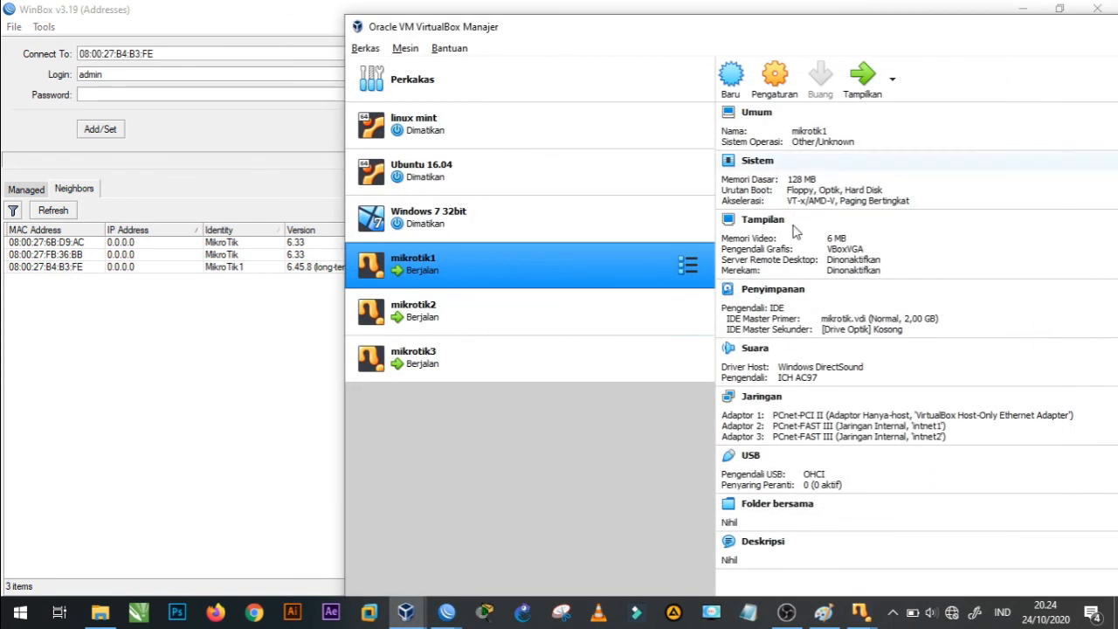
pyautogui.click(446, 312)
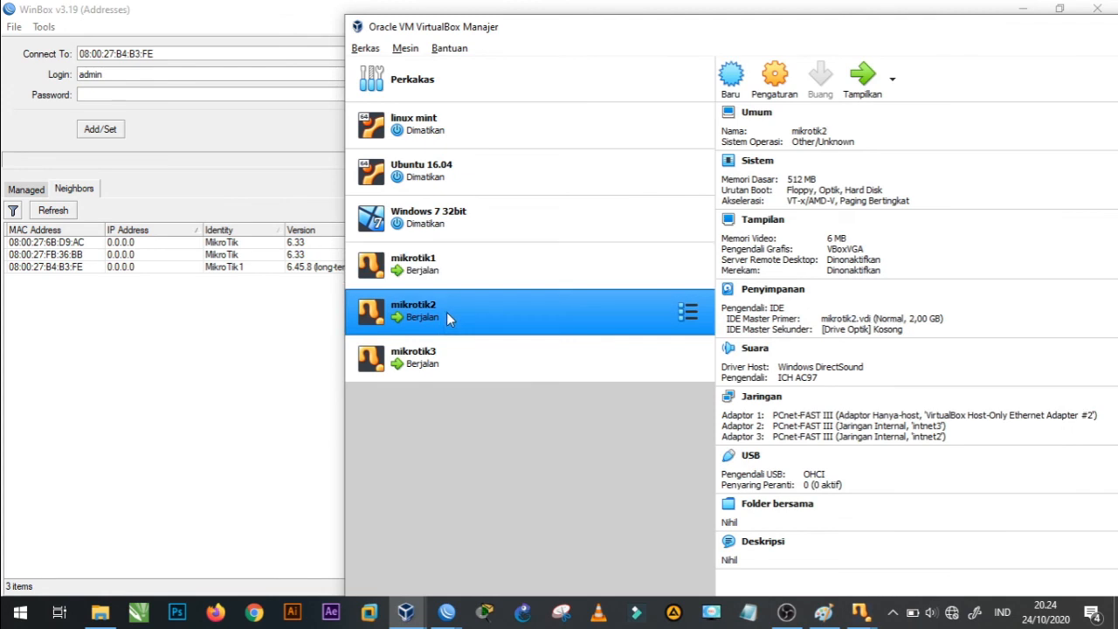
pyautogui.click(776, 81)
pyautogui.click(633, 279)
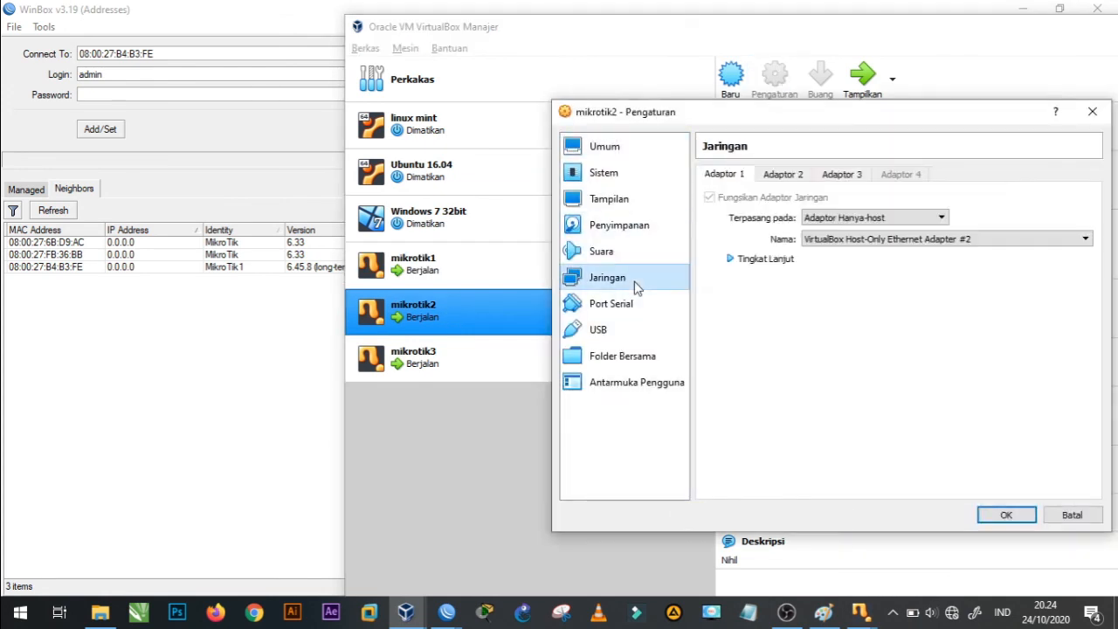
pyautogui.click(732, 260)
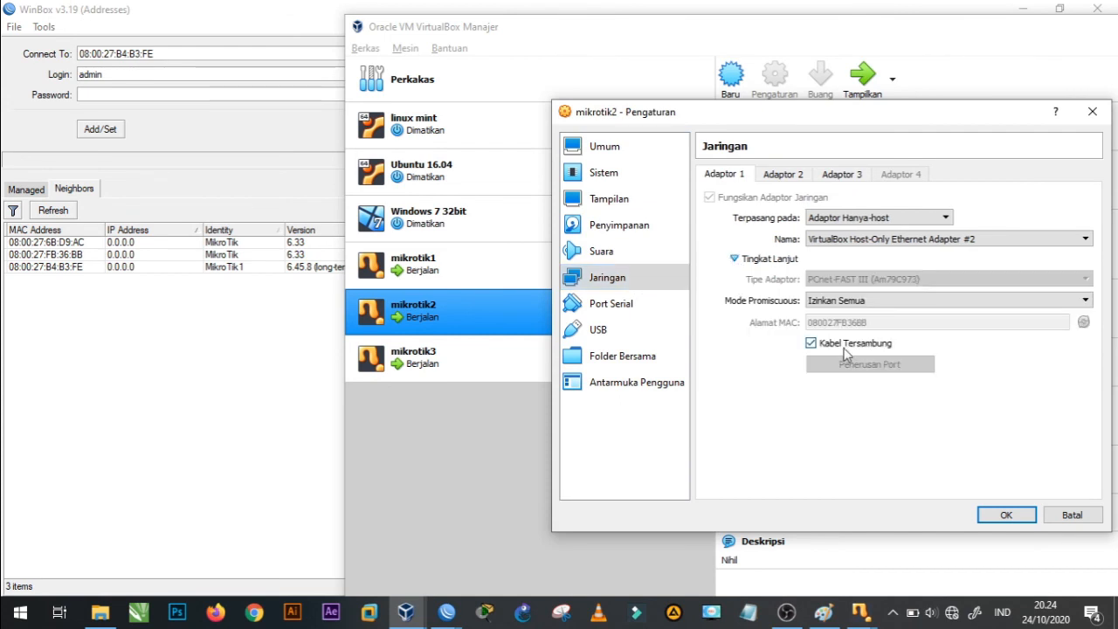
pyautogui.moveTo(856, 335)
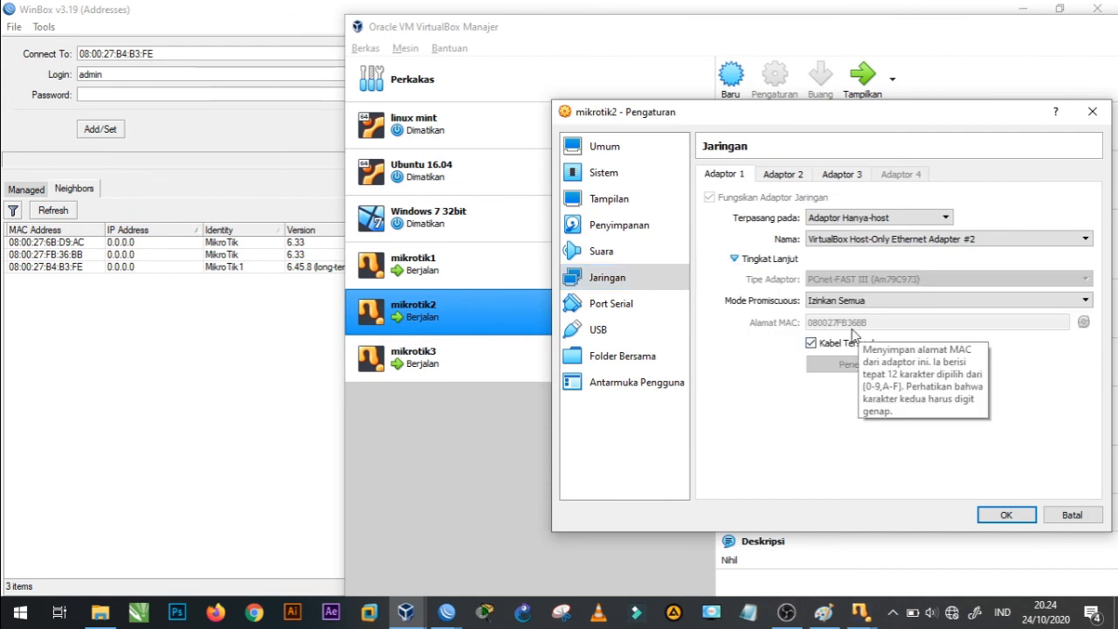
# Connect WinBox to the neighbour 08:00:27:FB:36:BB as admin and dismiss the RouterOS licence notice.
pyautogui.click(59, 257)
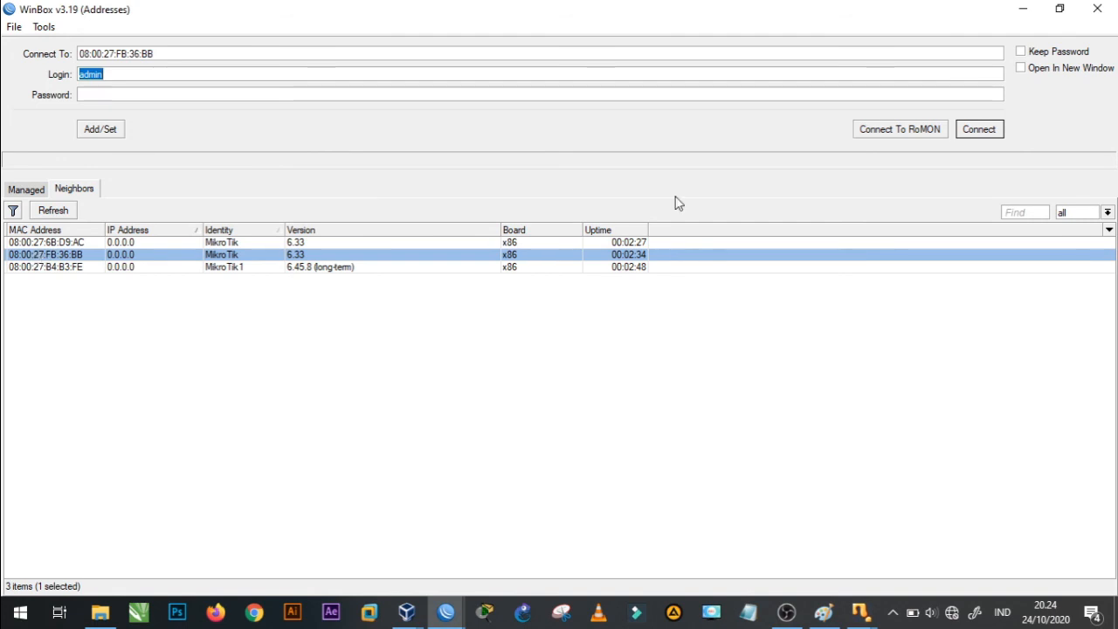
pyautogui.click(982, 132)
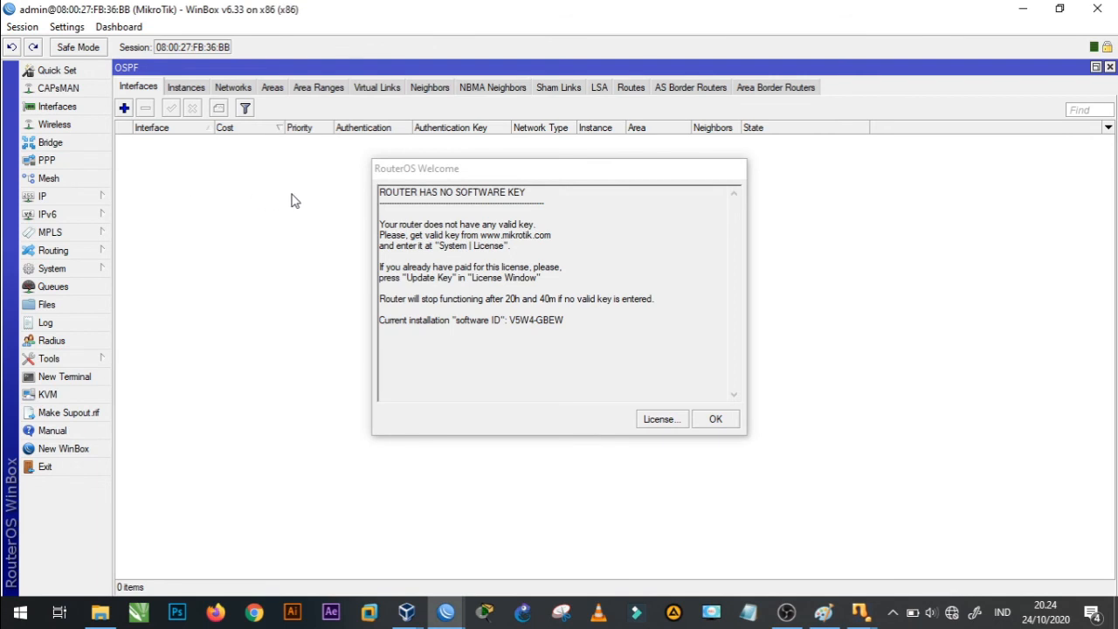
pyautogui.click(716, 421)
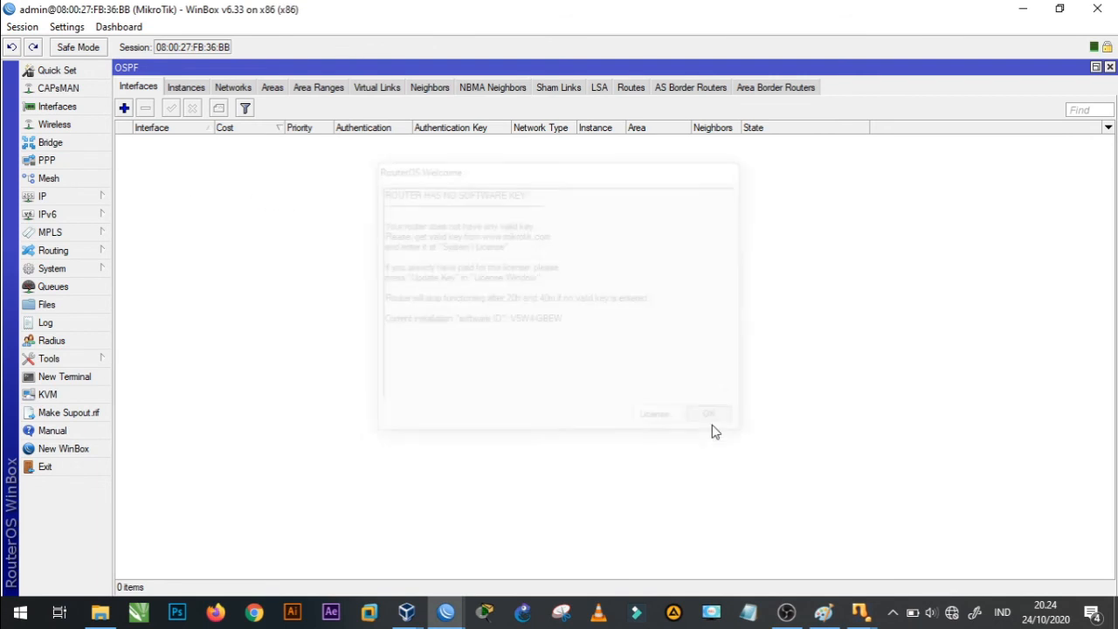
# Set the system identity of the connected router 08:00:27:FB:36:BB to MikroTik2.
pyautogui.click(60, 272)
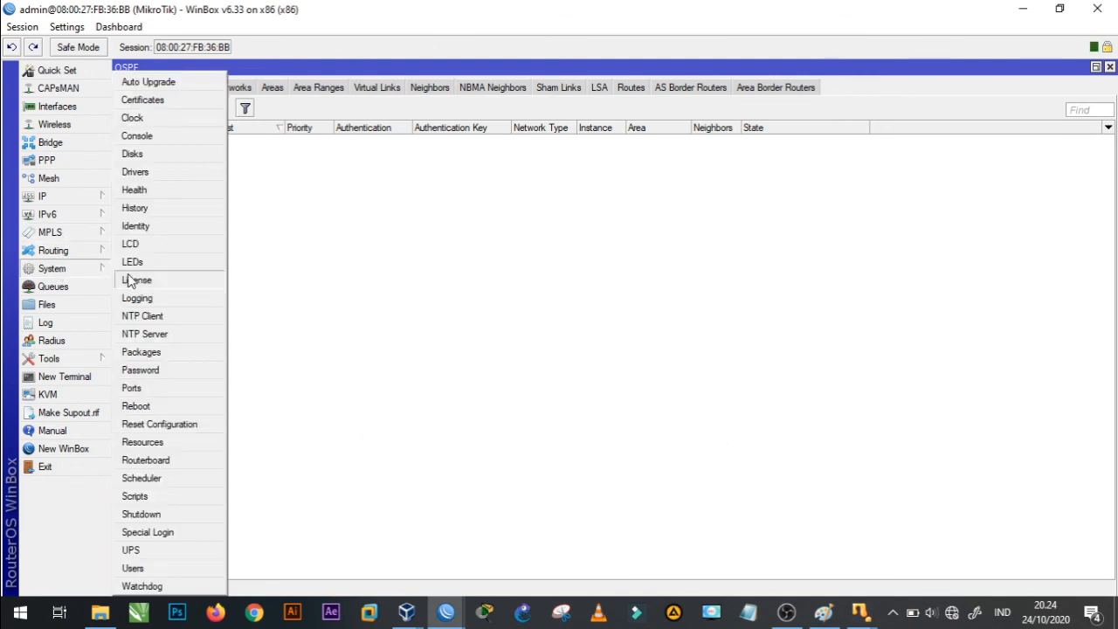
pyautogui.click(157, 226)
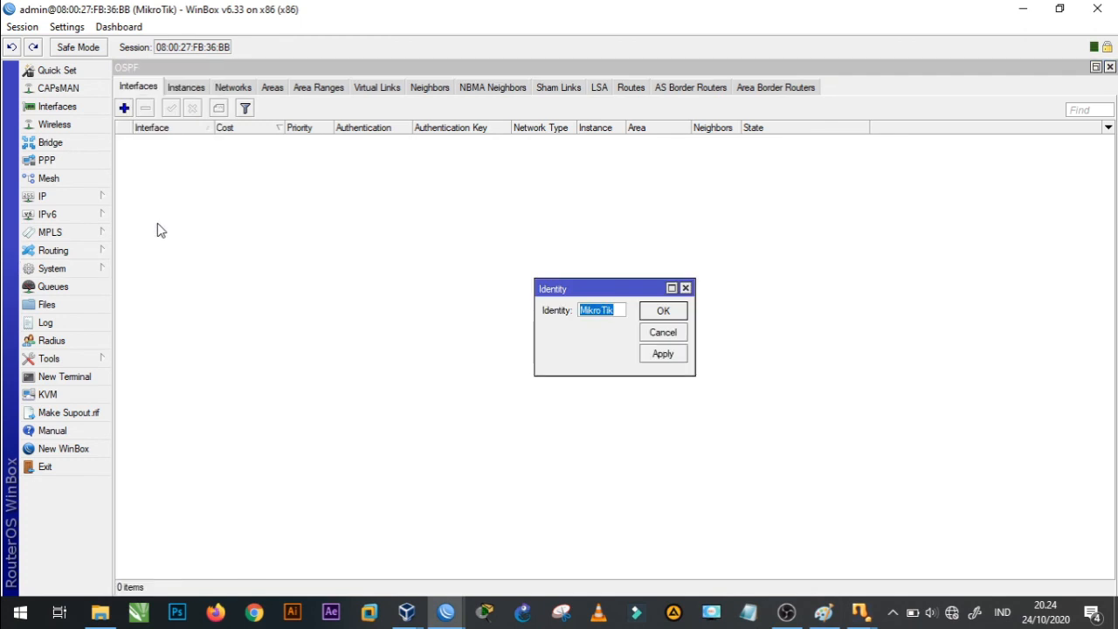
pyautogui.click(626, 312)
pyautogui.click(663, 356)
pyautogui.click(664, 313)
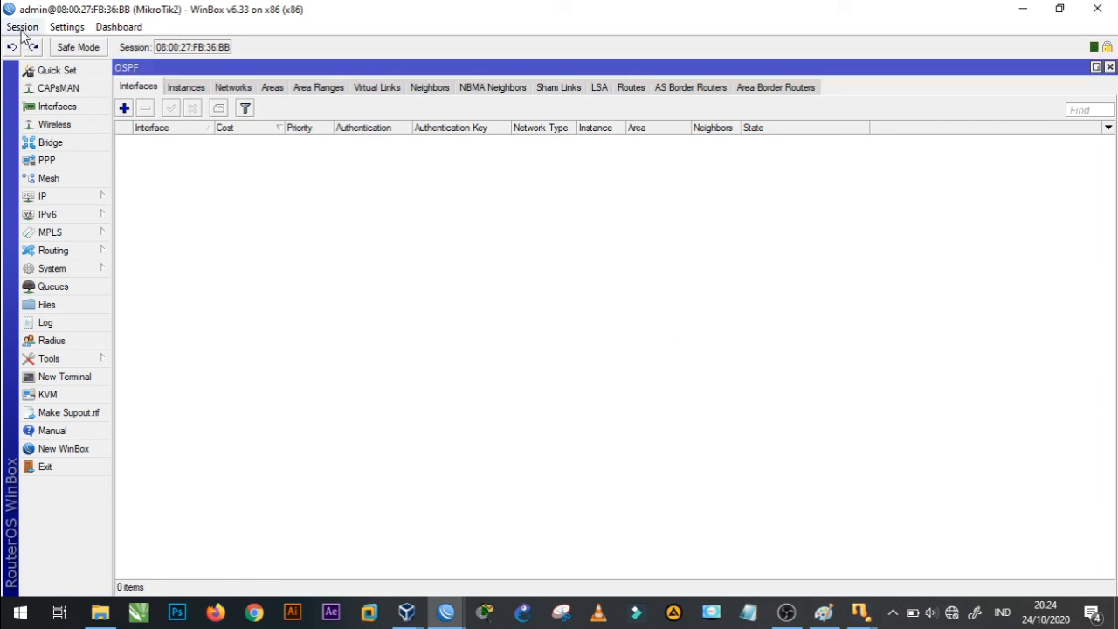
# Open another WinBox window, connect to the neighbour 08:00:27:6B:D9:AC as admin and dismiss the licence notice.
pyautogui.click(66, 452)
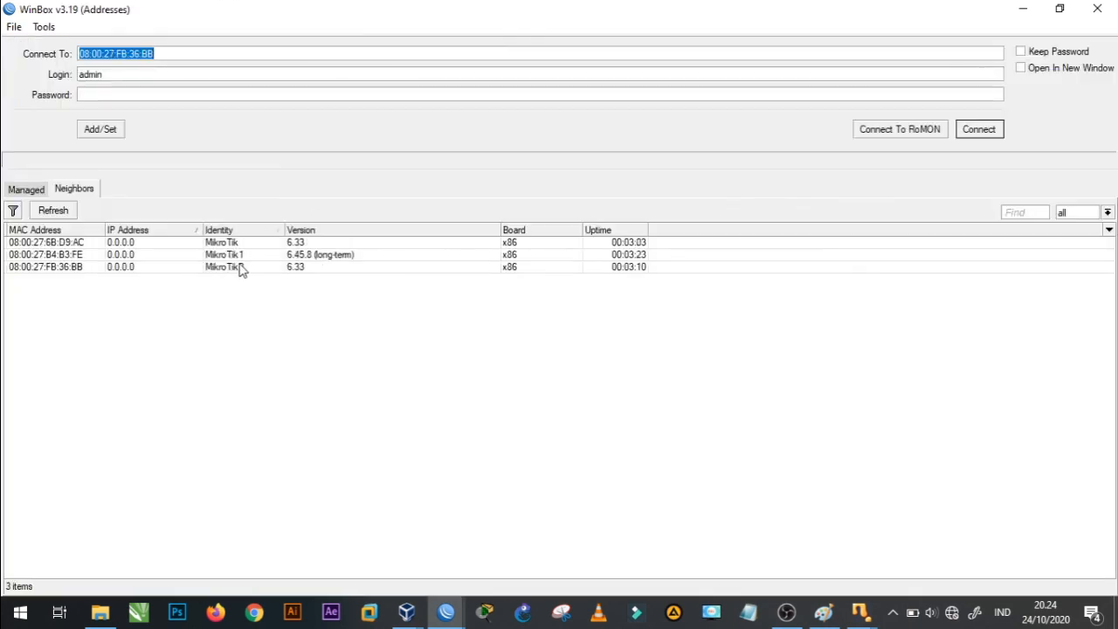
pyautogui.click(69, 247)
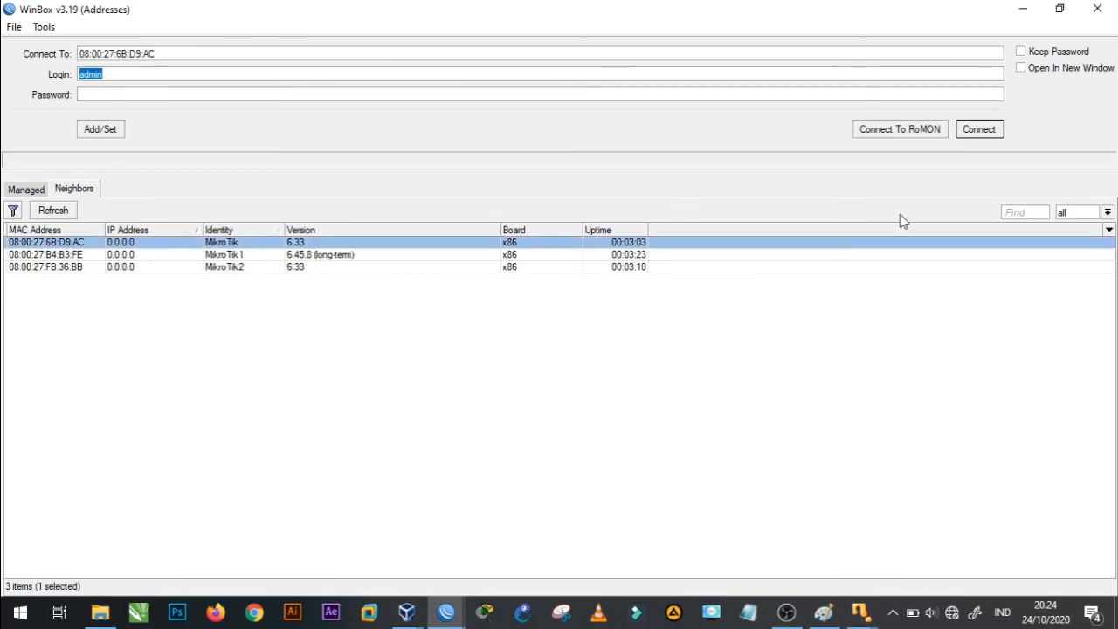
pyautogui.click(979, 132)
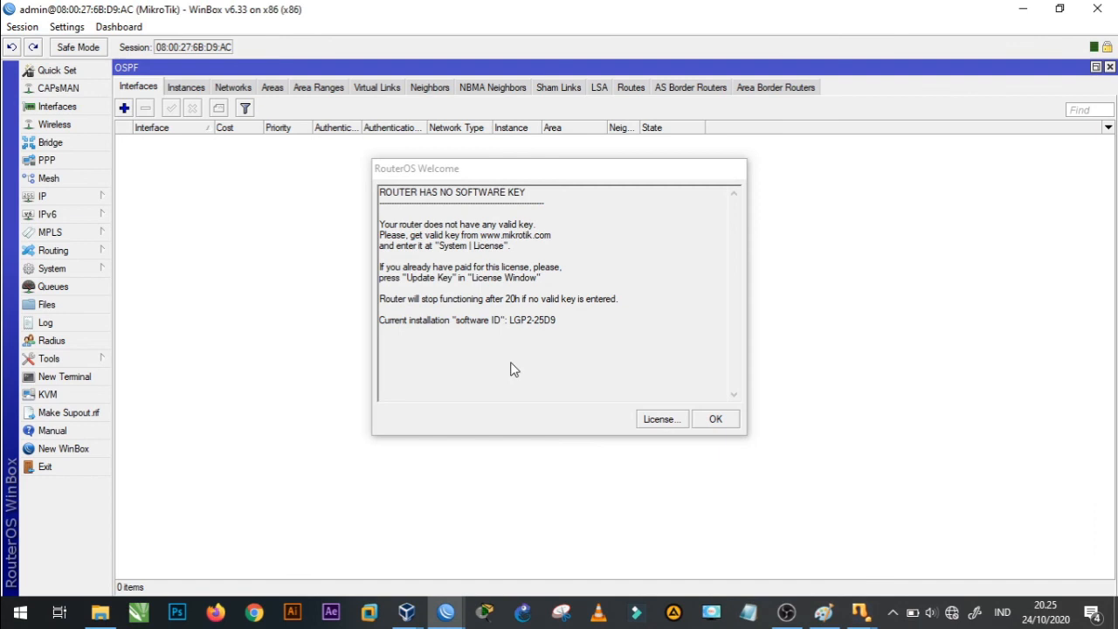
pyautogui.click(725, 419)
# Set the system identity of the connected router 08:00:27:6B:D9:AC to MikroTik3.
pyautogui.click(52, 270)
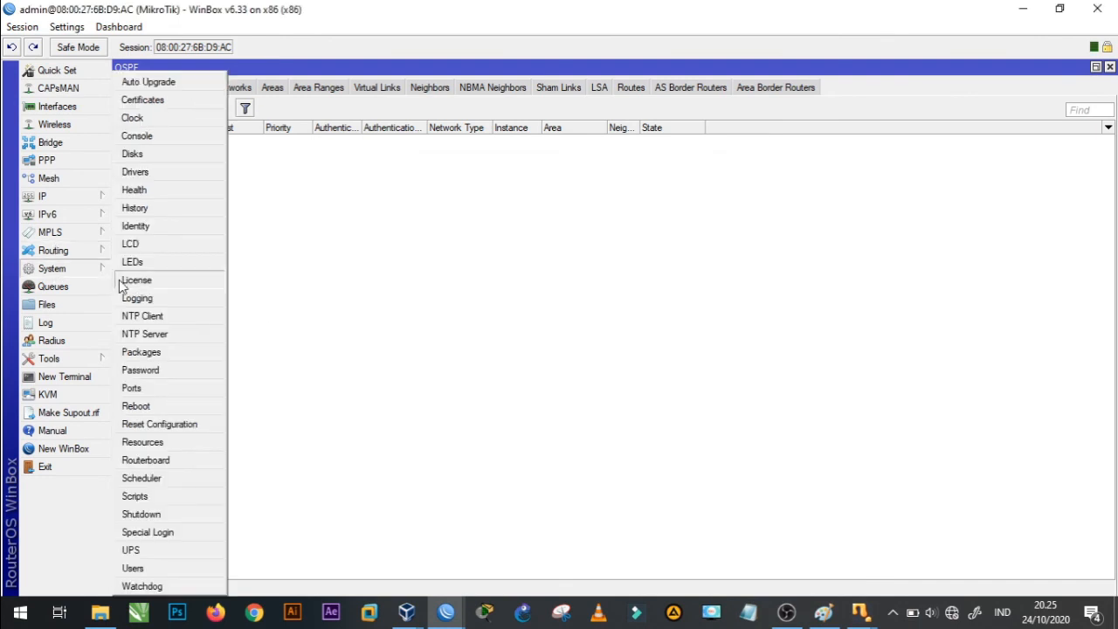
pyautogui.click(173, 225)
pyautogui.click(616, 309)
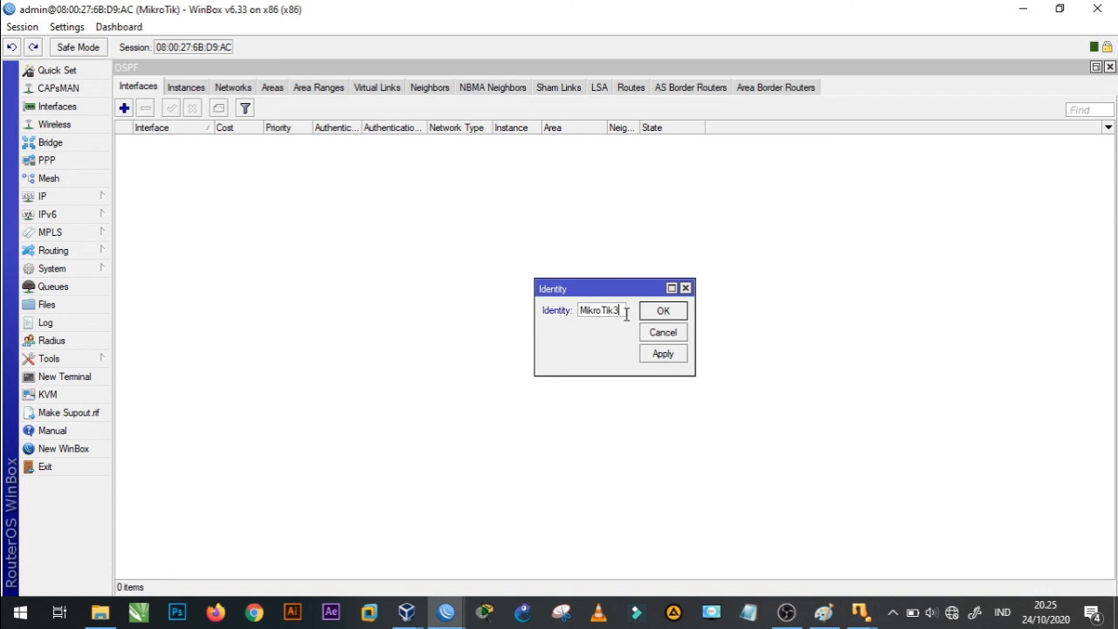
pyautogui.click(659, 355)
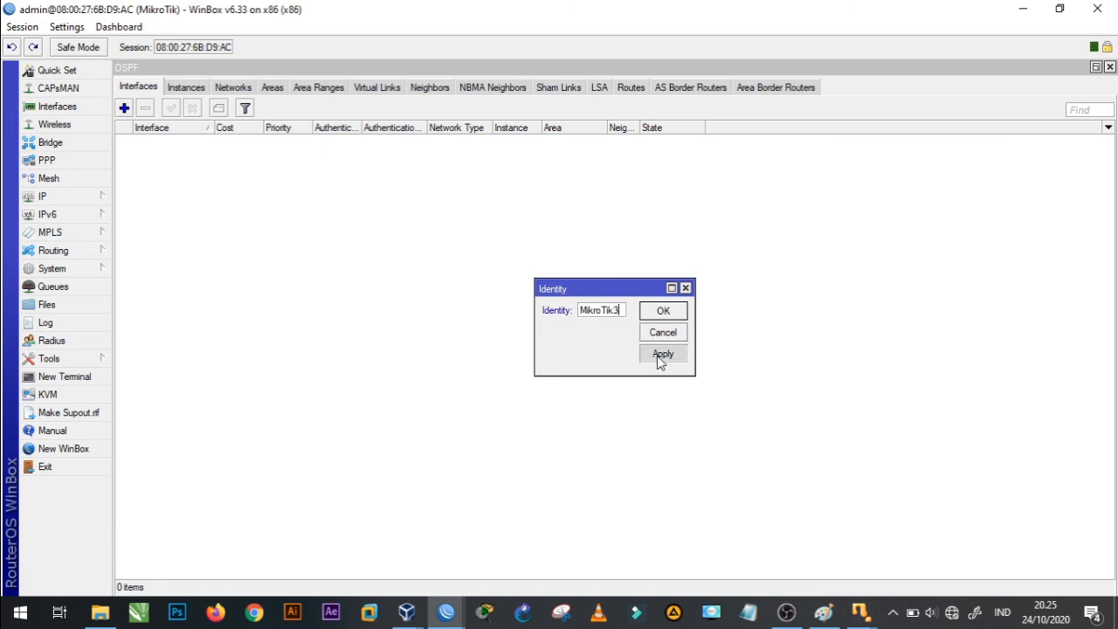
pyautogui.click(665, 312)
# Move the MikroTik3 and MikroTik2 WinBox windows out of full screen and close mikrotik2's settings in VirtualBox.
pyautogui.moveTo(210, 24); pyautogui.dragTo(470, 176)
pyautogui.moveTo(242, 17); pyautogui.dragTo(343, 149)
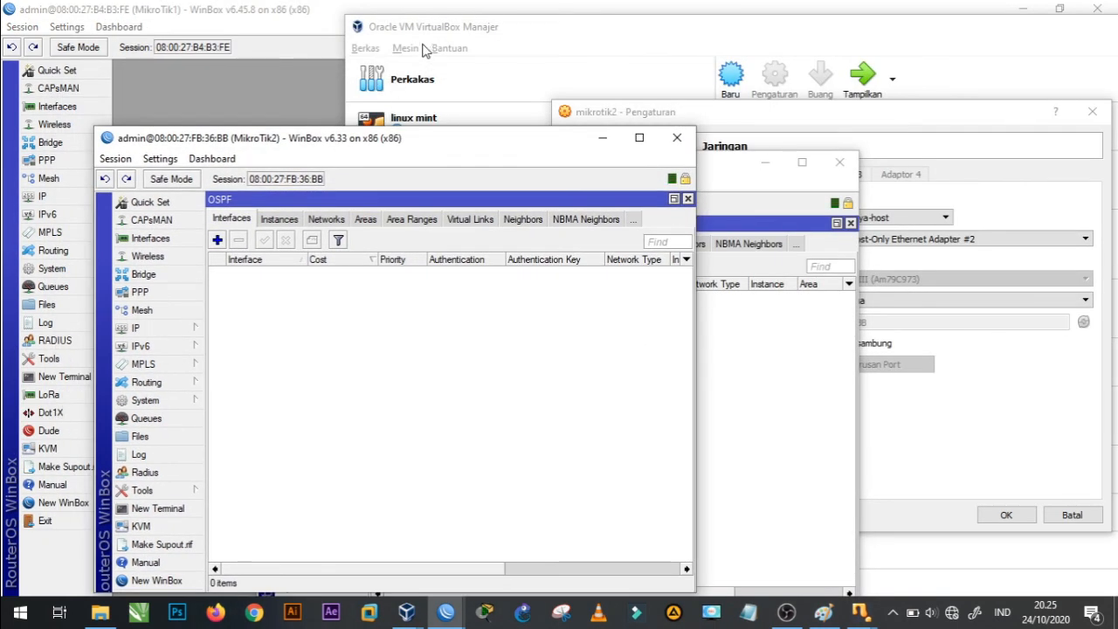
pyautogui.click(956, 48)
pyautogui.click(670, 36)
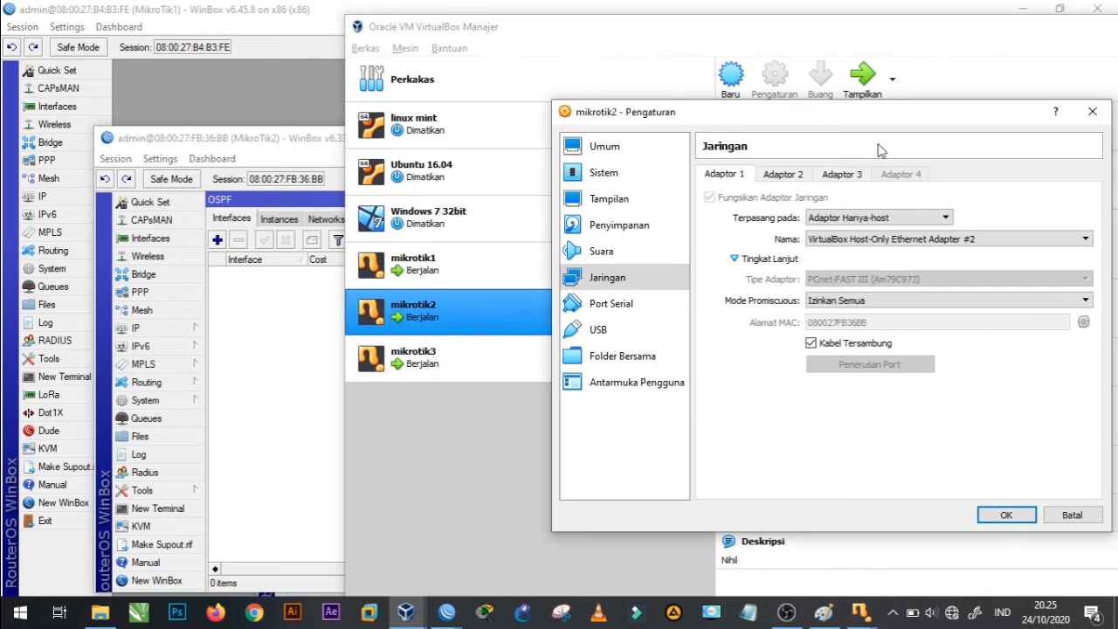
pyautogui.click(915, 47)
pyautogui.click(1092, 111)
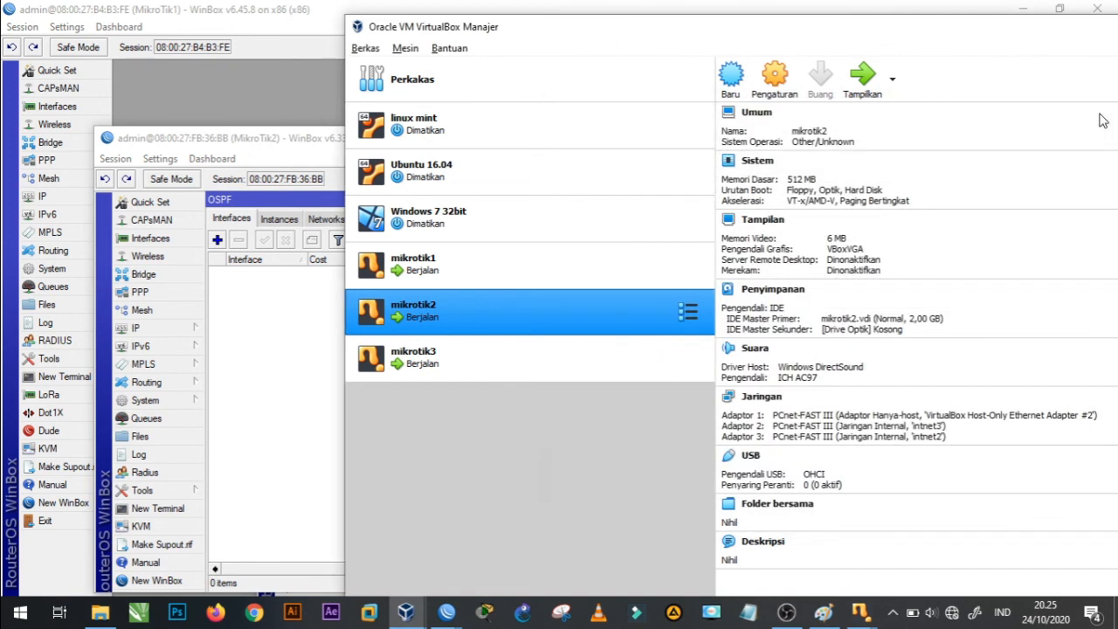
# Put the VirtualBox manager out of view and spread the MikroTik2 and MikroTik3 WinBox windows over the MikroTik1 window.
pyautogui.moveTo(1040, 39); pyautogui.dragTo(820, 79)
pyautogui.moveTo(1013, 80); pyautogui.dragTo(753, 102)
pyautogui.click(887, 93)
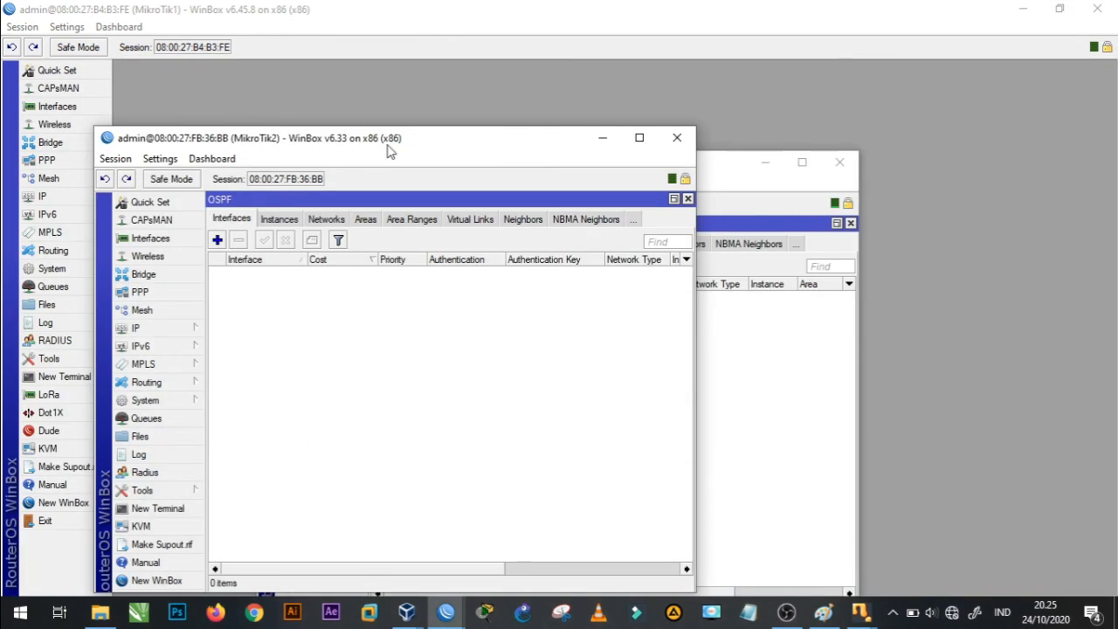
pyautogui.moveTo(459, 142); pyautogui.dragTo(764, 112)
pyautogui.moveTo(307, 178); pyautogui.dragTo(220, 152)
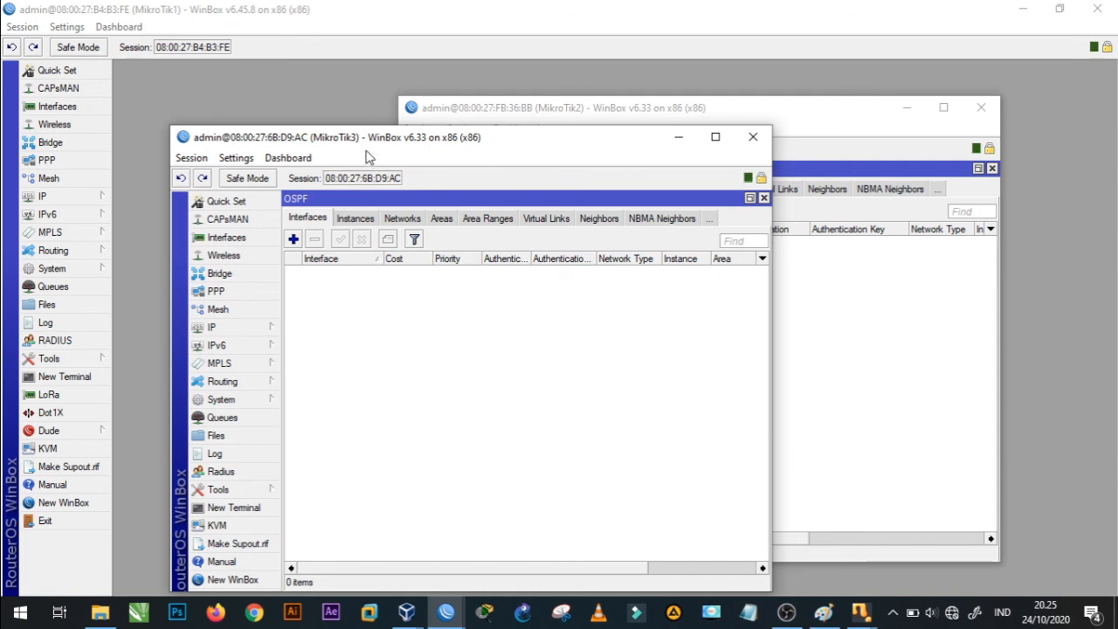
# Switch to Paint and review the topology diagram of the three routers and their clients.
pyautogui.click(824, 613)
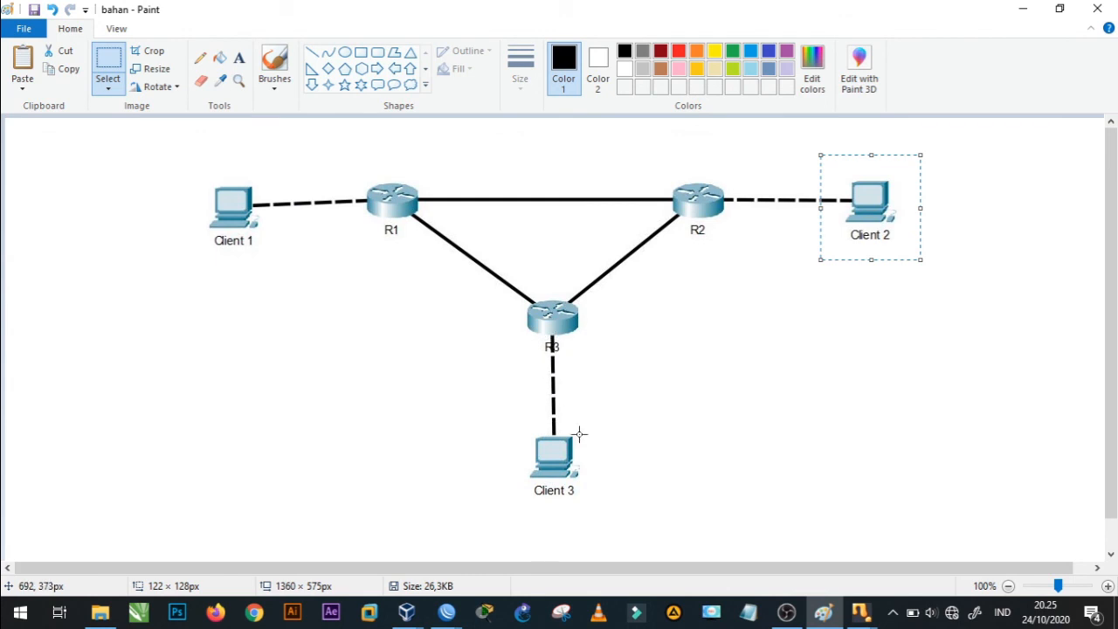
pyautogui.moveTo(789, 619)
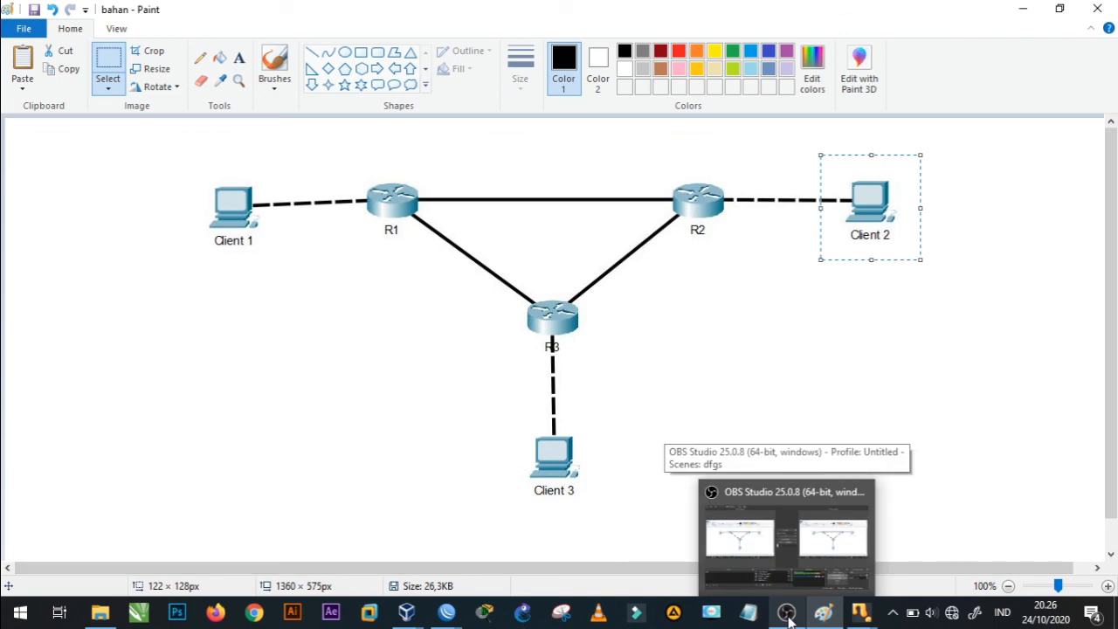
pyautogui.click(789, 618)
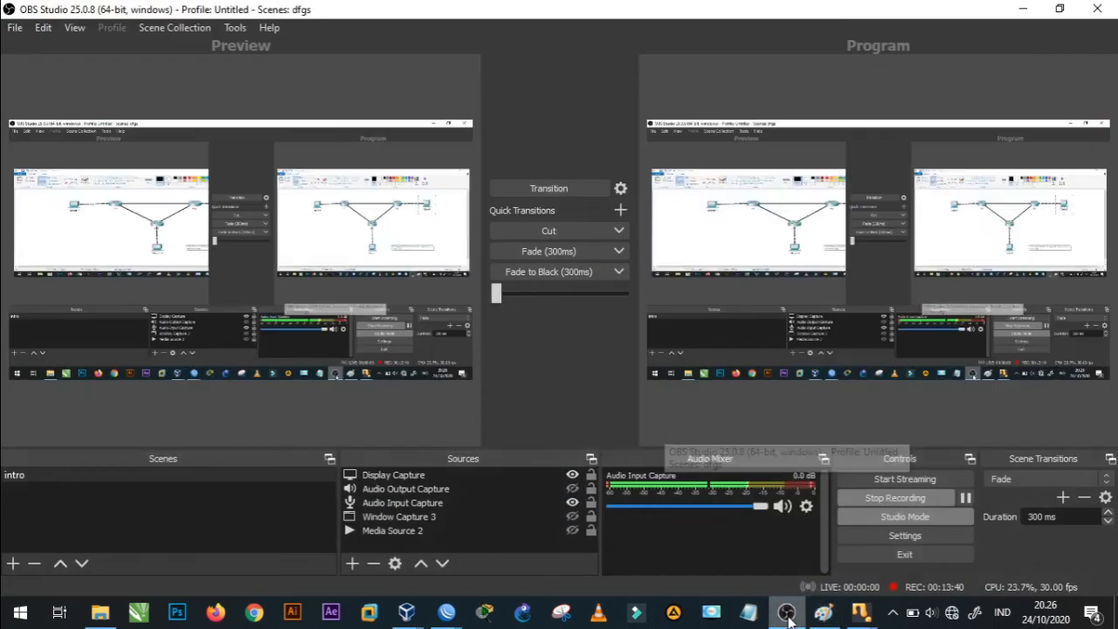